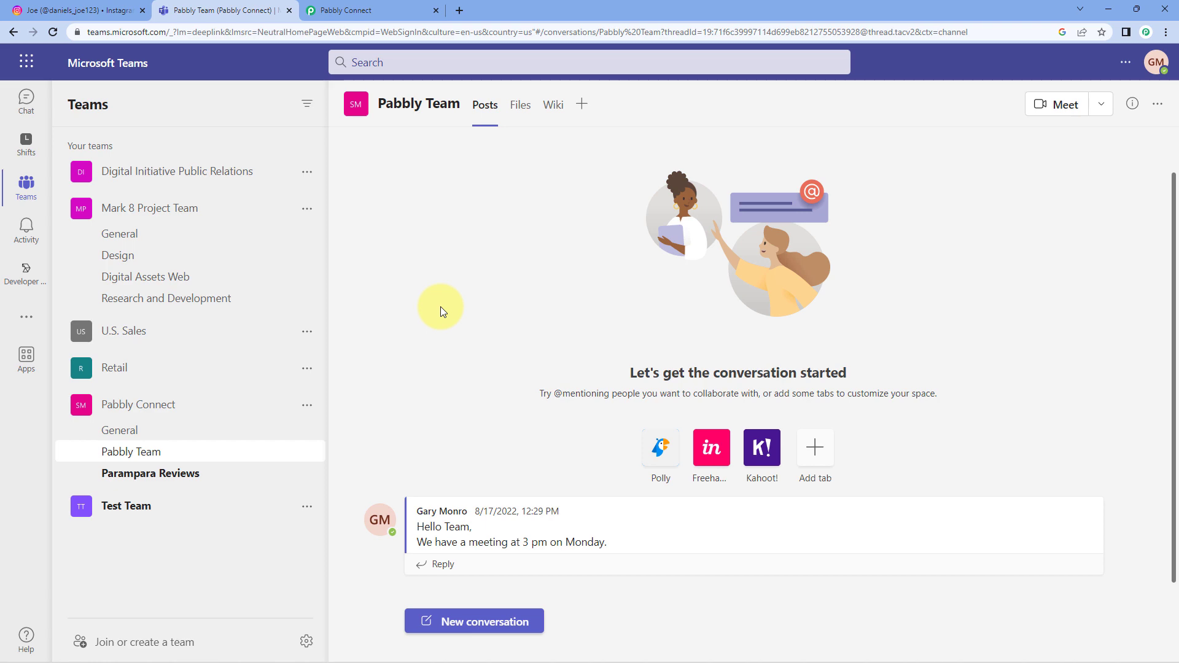
Switch to Pabbly Connect and create a new workflow named "Instagram to Microsoft Teams"
{"action": "left_click", "coordinate": [37, 11]}
{"action": "left_click", "coordinate": [231, 12]}
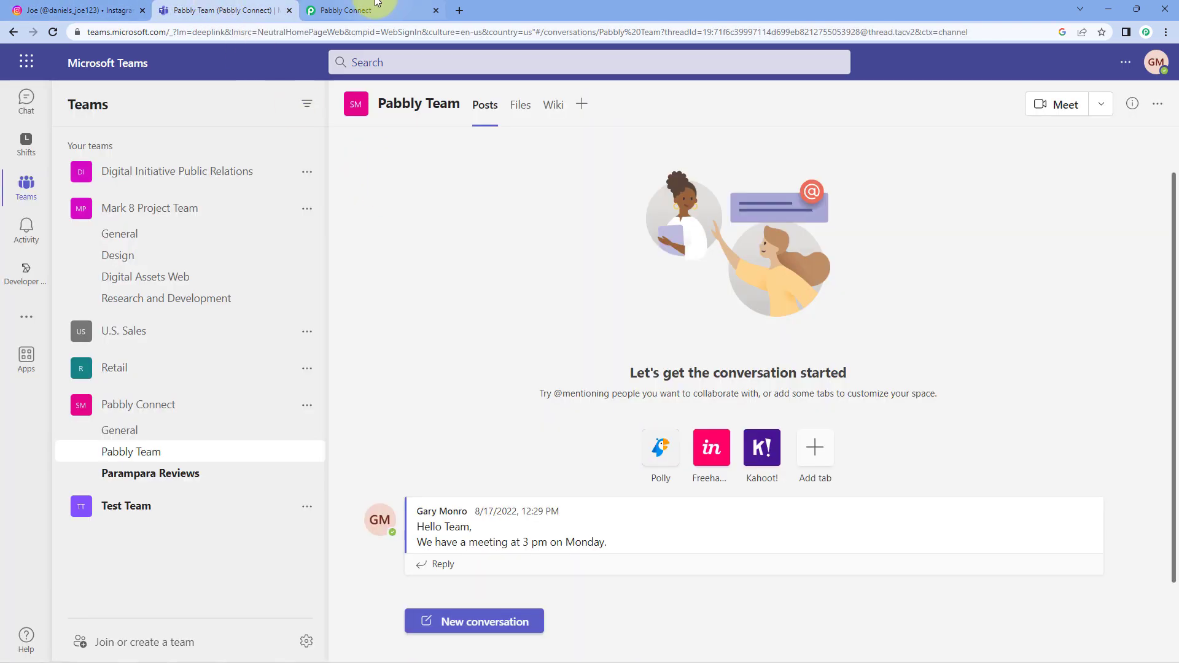
{"action": "left_click", "coordinate": [344, 11]}
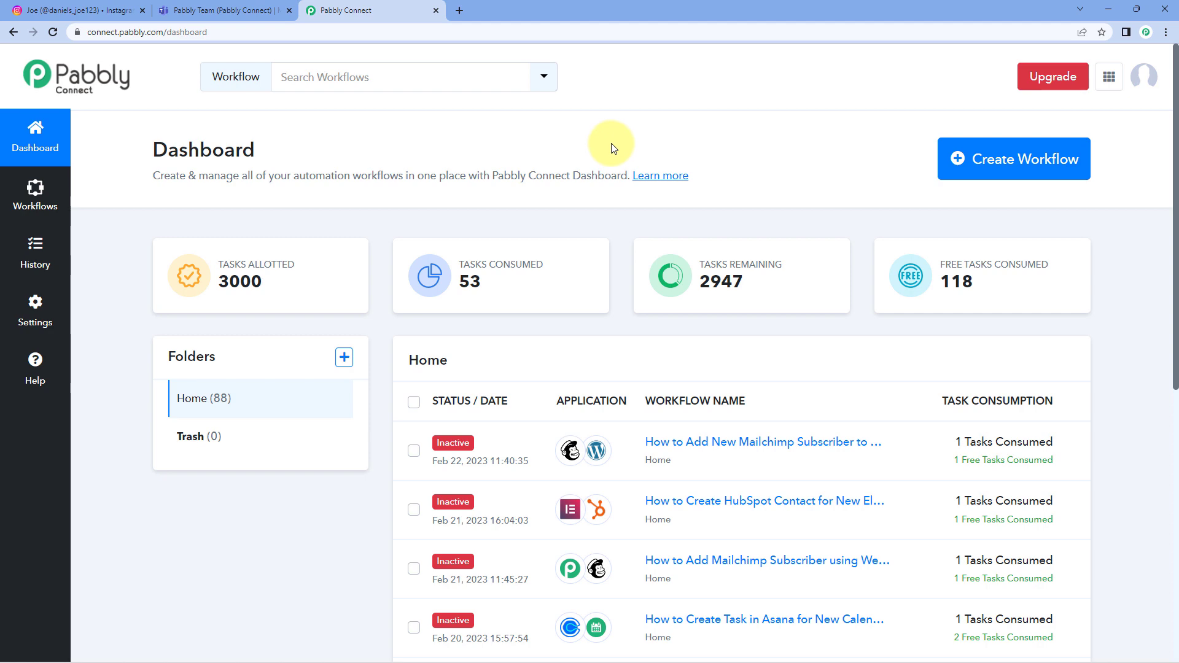
{"action": "left_click", "coordinate": [1001, 165]}
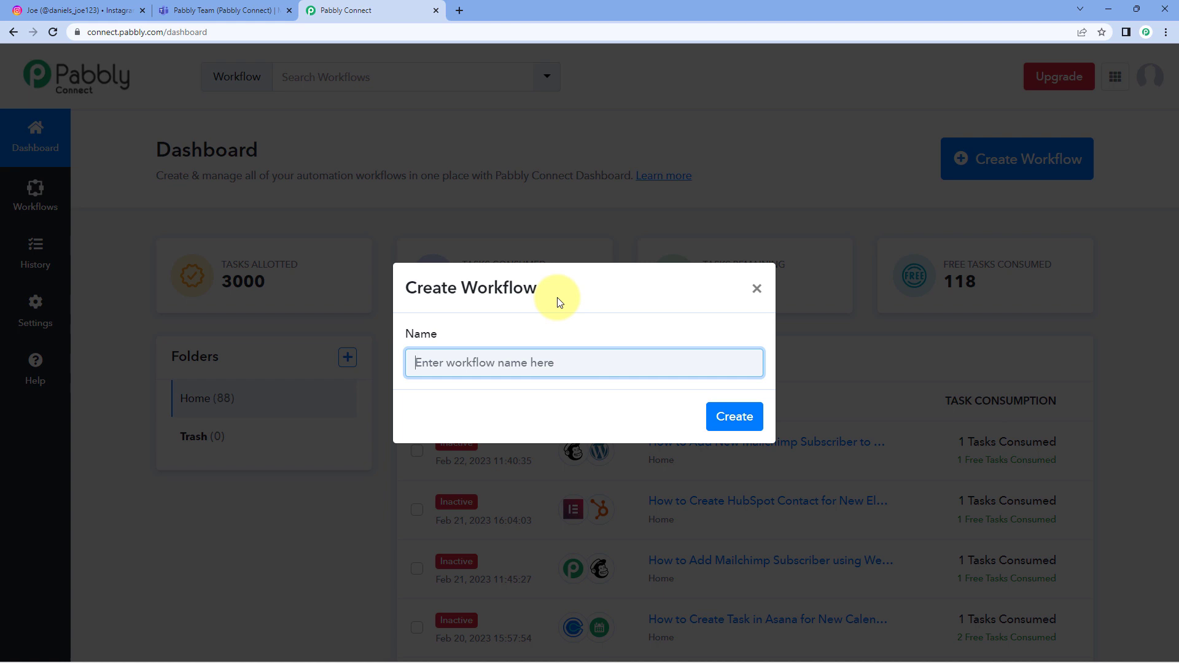
{"action": "type", "text": "Instagram to Microsoft Teams"}
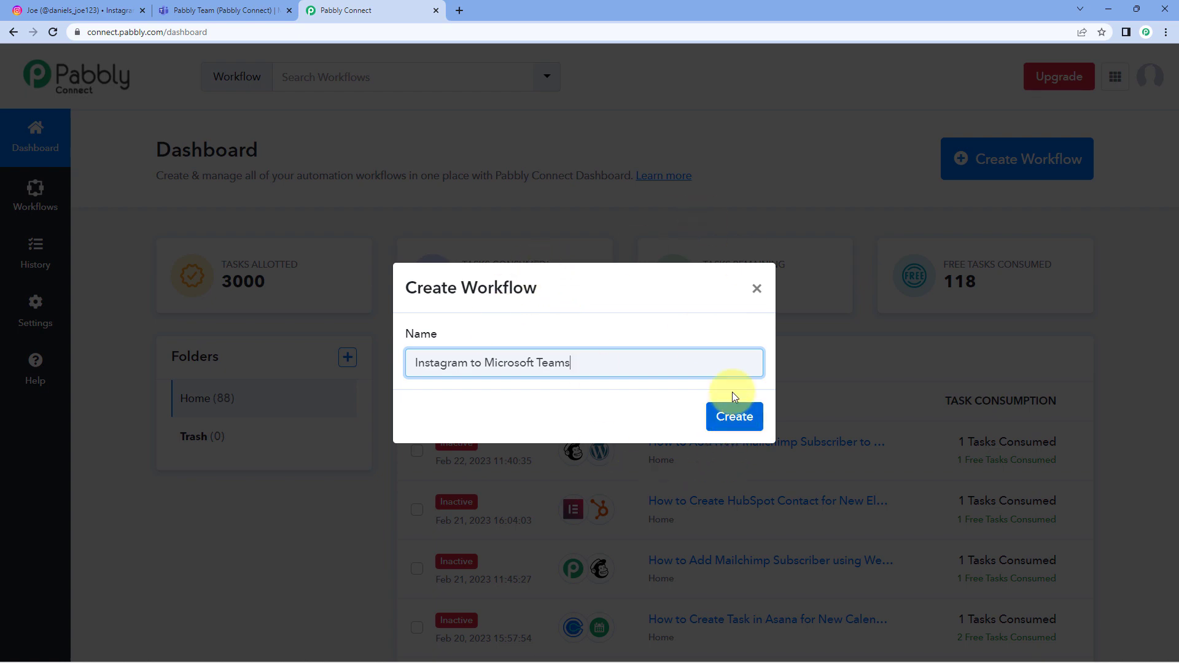
{"action": "left_click", "coordinate": [733, 414]}
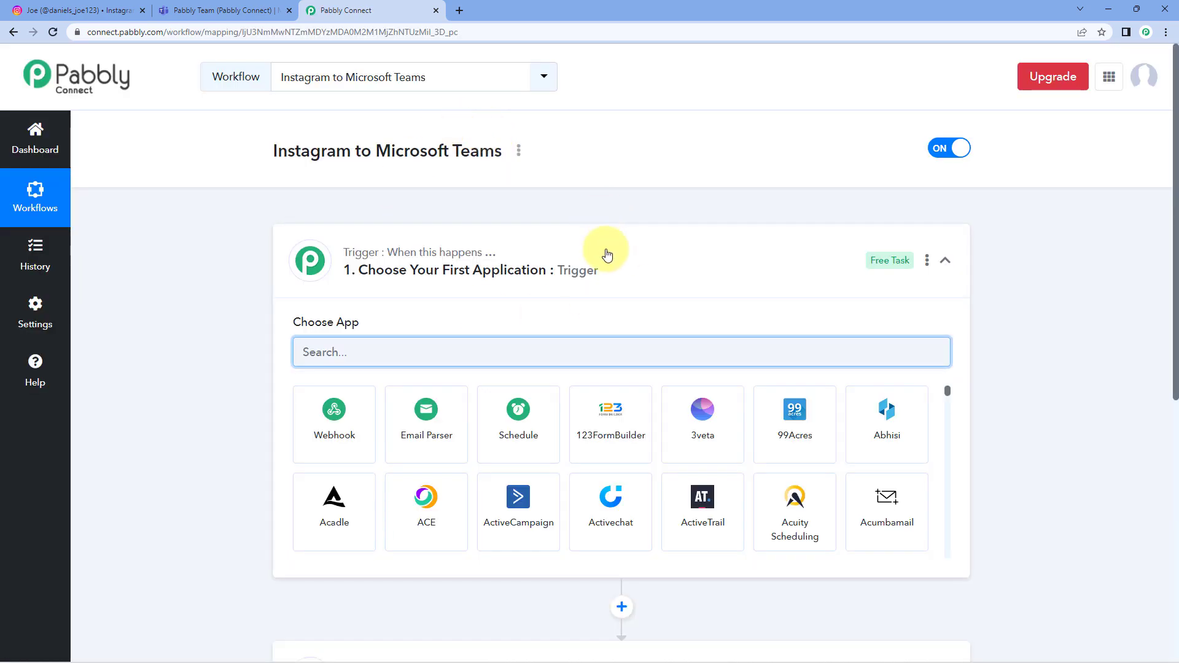
Review the workflow's trigger and action sections, the Instagram profile, and the Pabbly Team channel in Microsoft Teams
{"action": "left_click", "coordinate": [607, 255]}
{"action": "scroll", "coordinate": [247, 257], "scroll_direction": "down", "scroll_amount": 1}
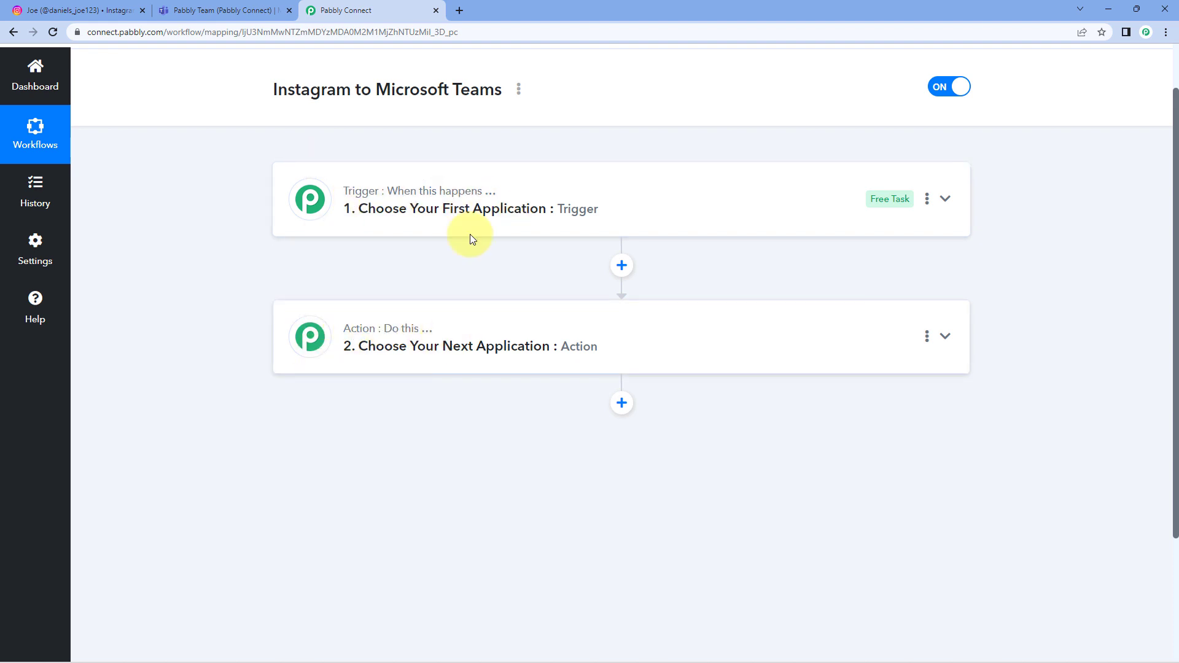
{"action": "left_click", "coordinate": [625, 184]}
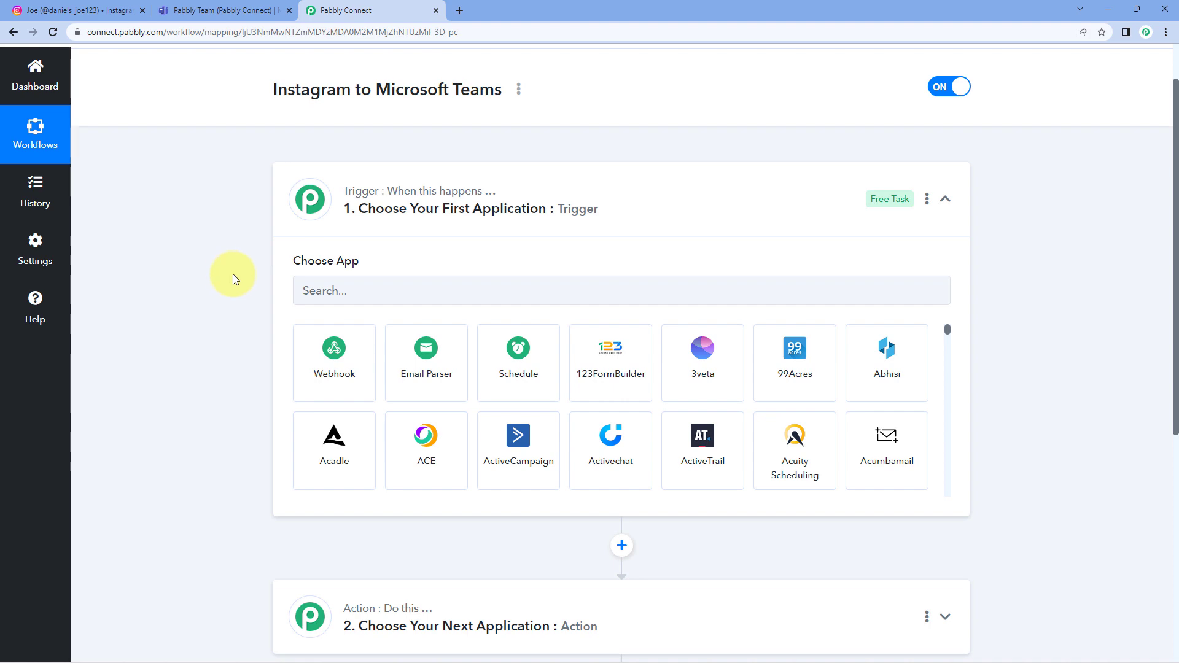
{"action": "scroll", "coordinate": [234, 274], "scroll_direction": "down", "scroll_amount": 1}
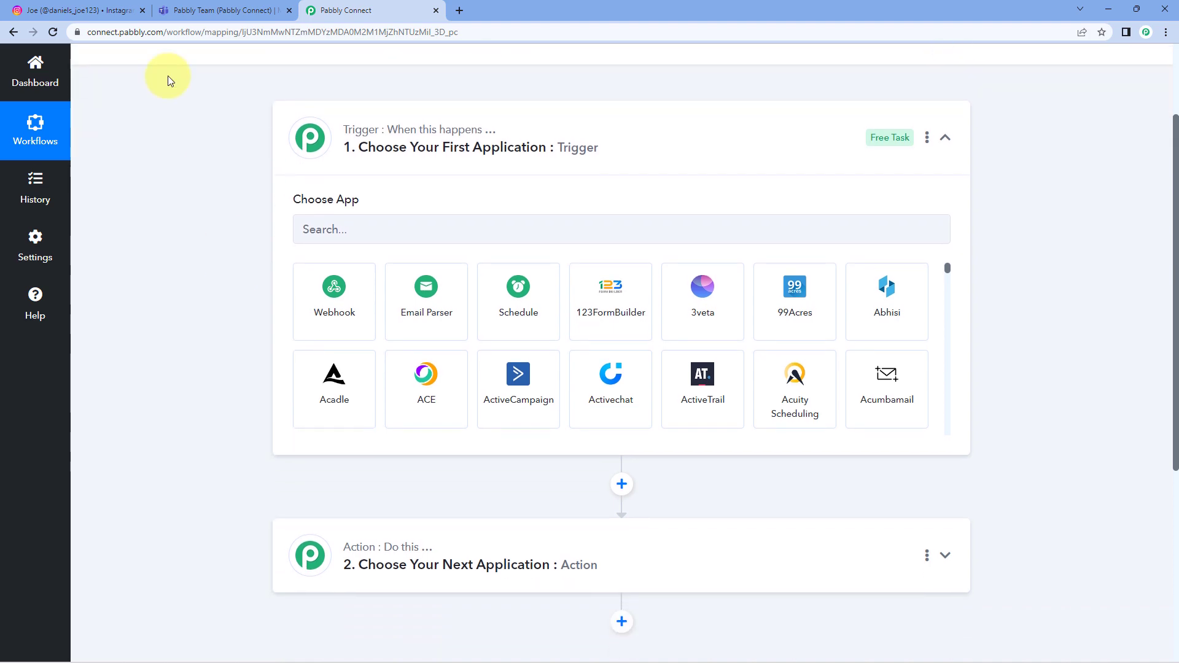
{"action": "left_click", "coordinate": [46, 9]}
{"action": "left_click", "coordinate": [312, 6]}
{"action": "left_click", "coordinate": [231, 10]}
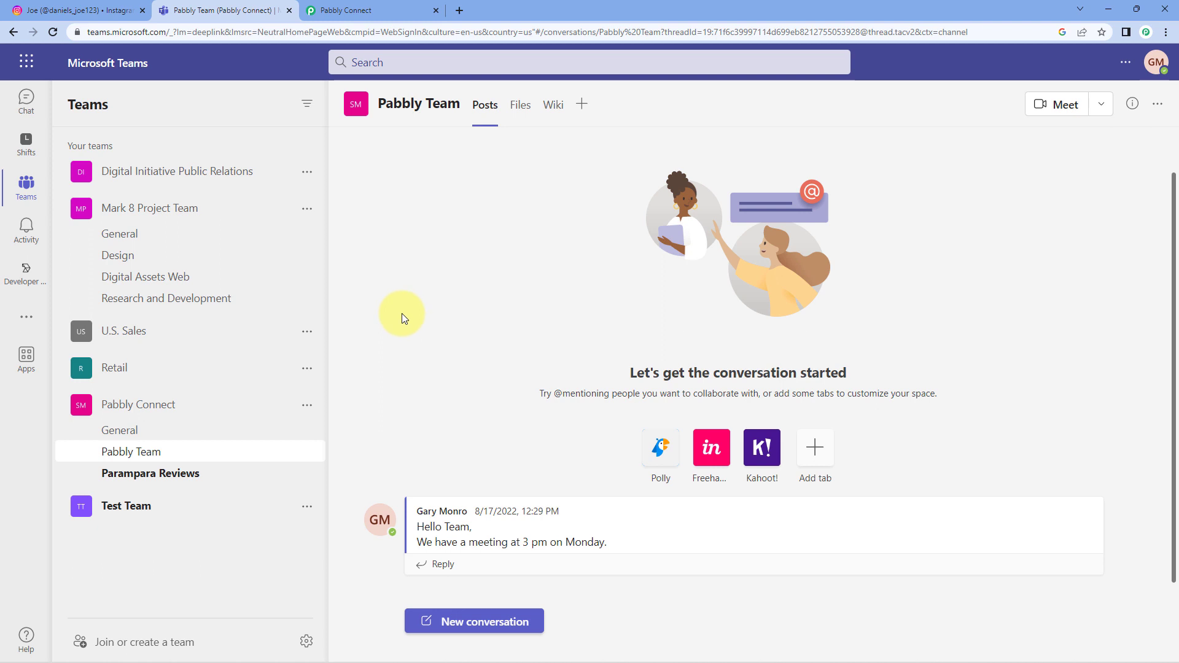
{"action": "left_click", "coordinate": [378, 11]}
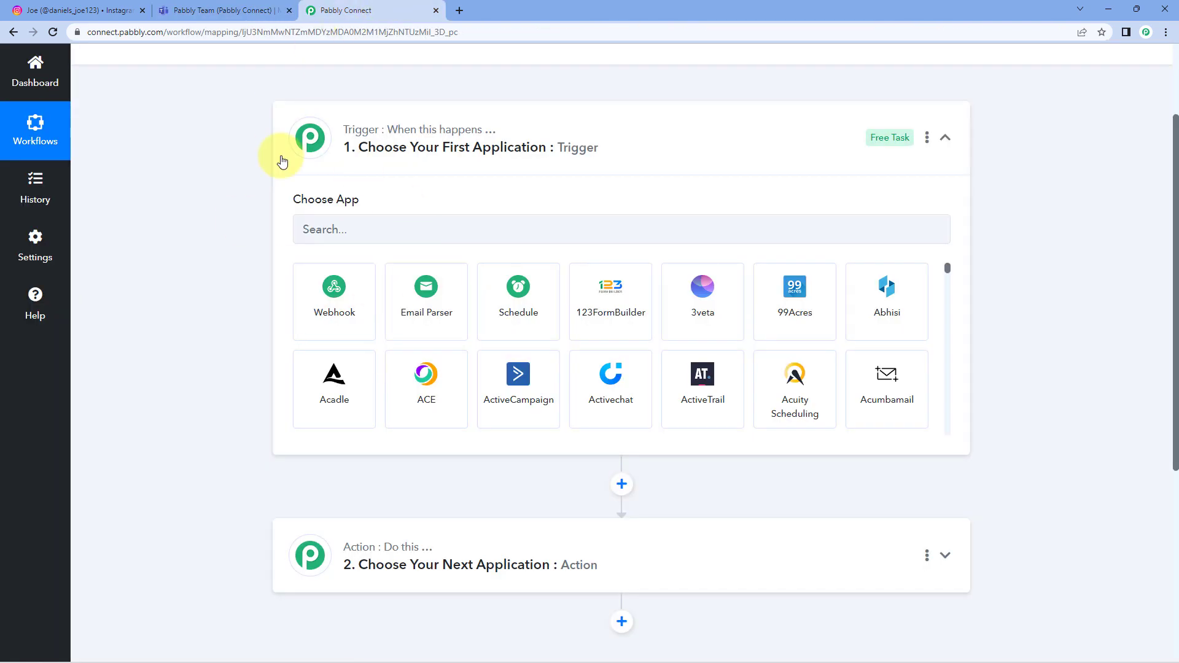
Set the workflow's trigger app to Instagram for Business with the event New Media Posted in My Account
{"action": "scroll", "coordinate": [246, 167], "scroll_direction": "down", "scroll_amount": 1}
{"action": "left_click", "coordinate": [323, 167]}
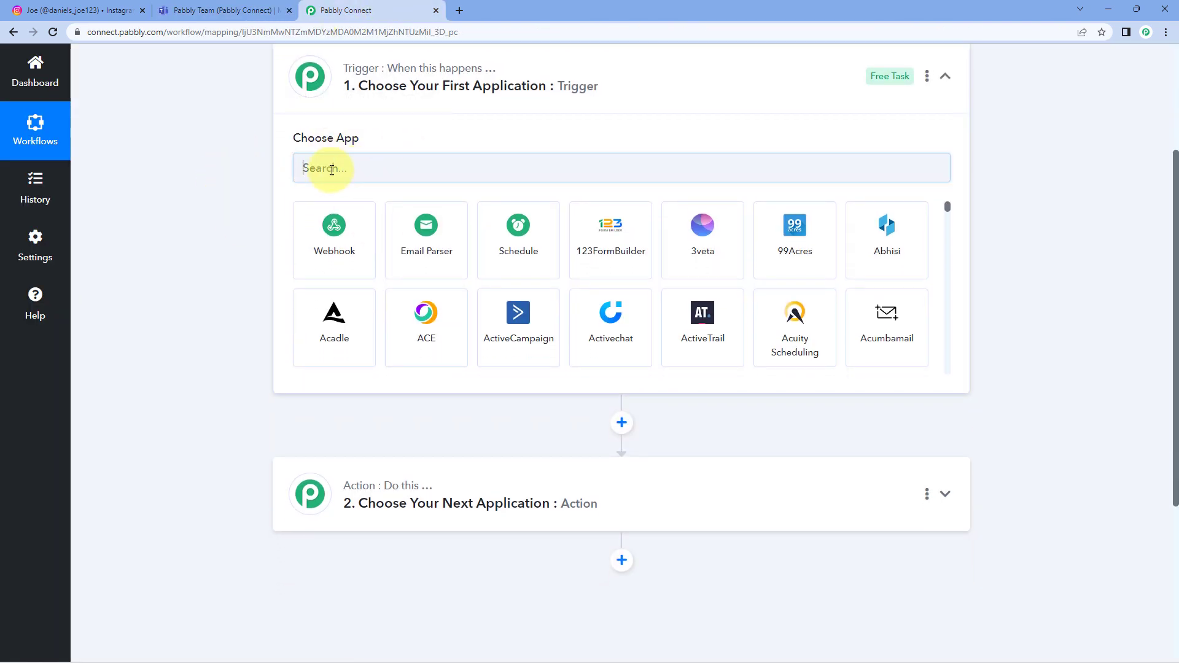
{"action": "type", "text": "Instag"}
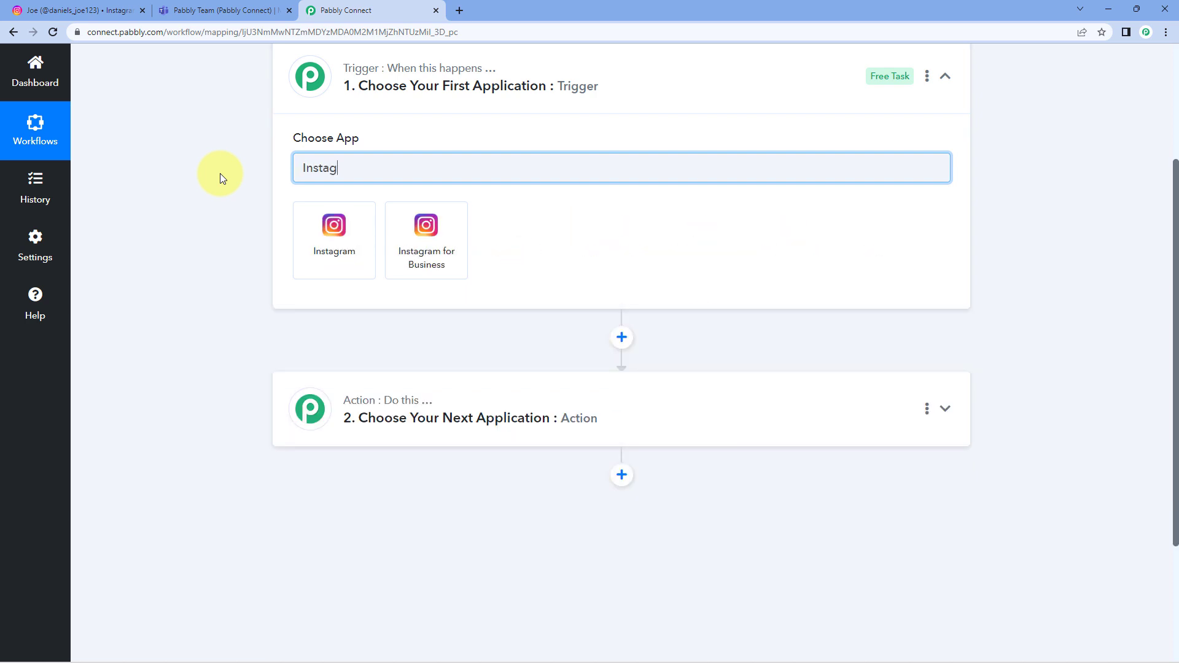
{"action": "left_click", "coordinate": [462, 221]}
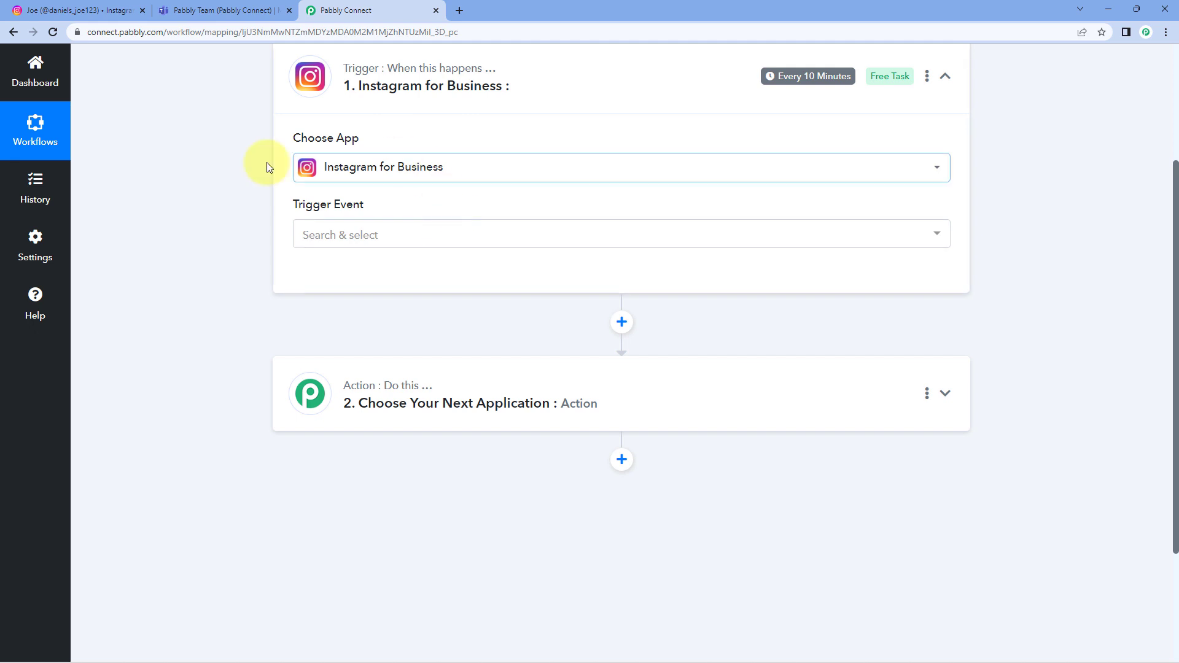
{"action": "left_click", "coordinate": [431, 236]}
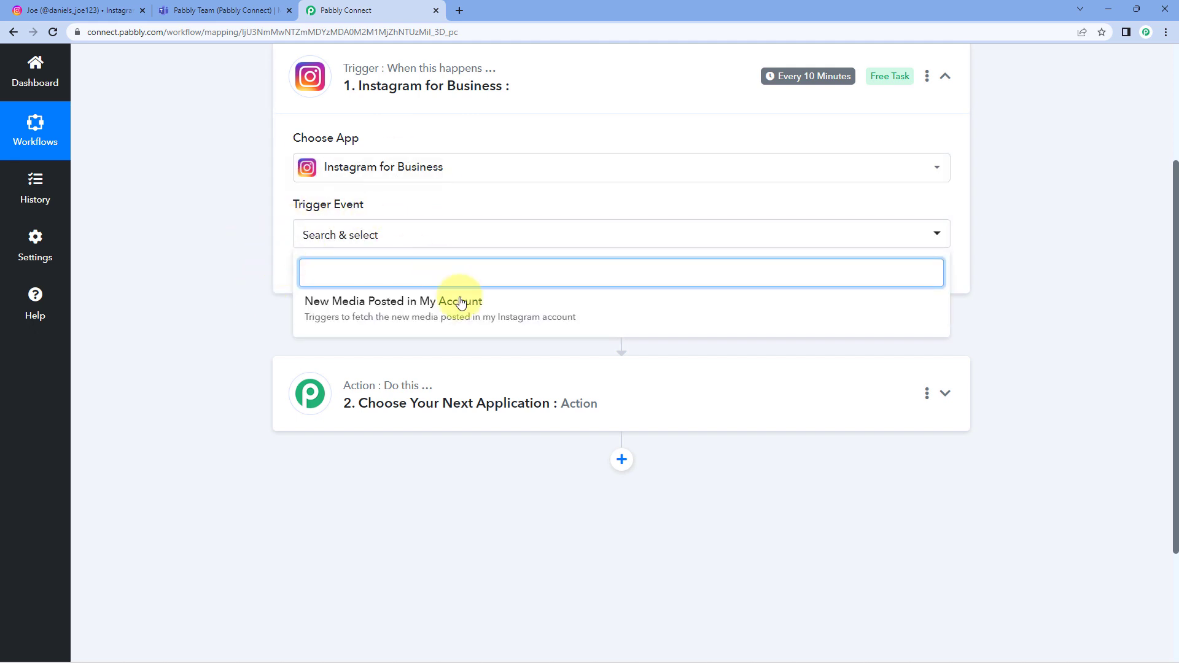
{"action": "left_click", "coordinate": [496, 306]}
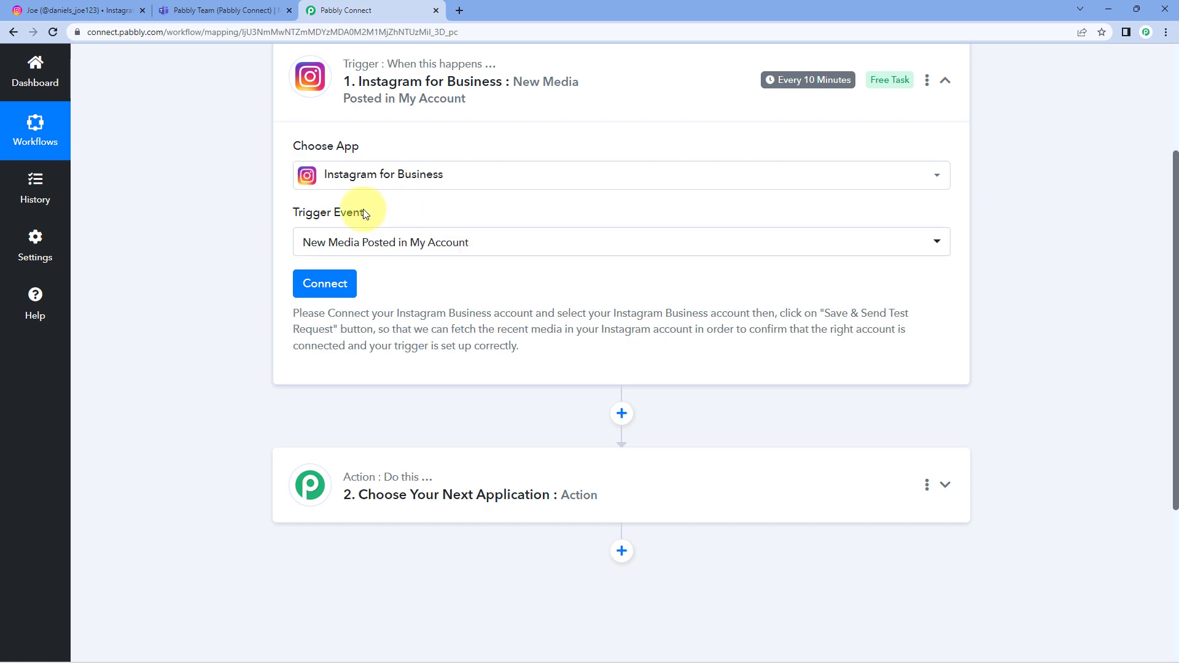
Add a new Instagram for Business connection to the trigger and authorize it under the suggested connection name
{"action": "left_click", "coordinate": [332, 284]}
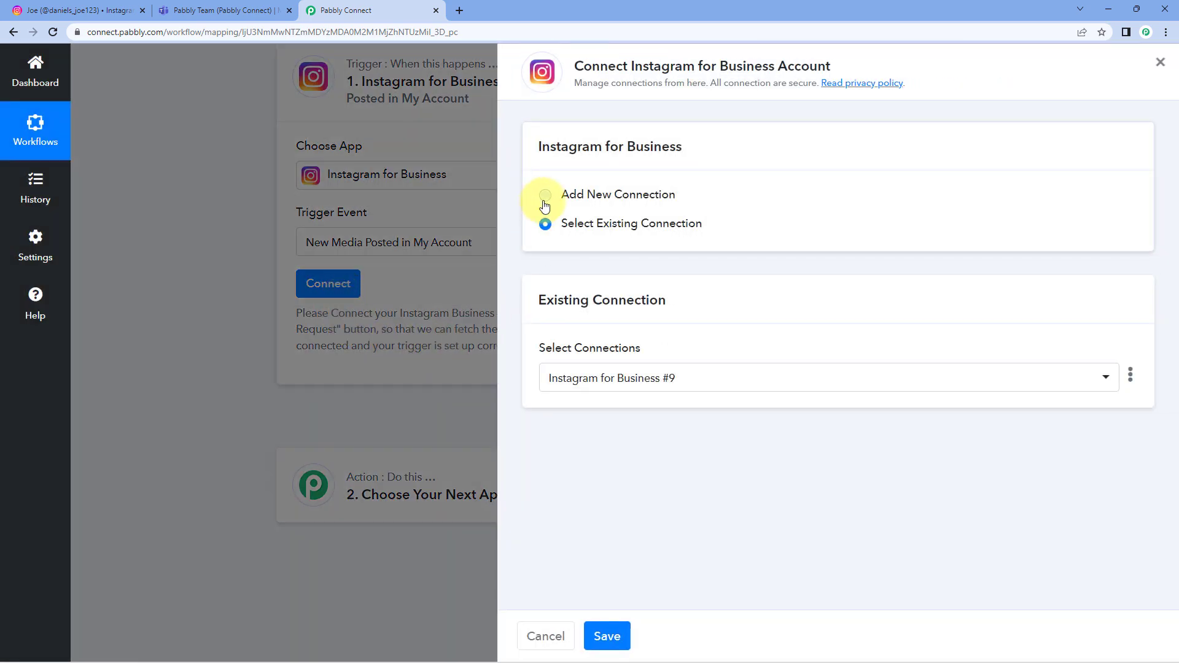
{"action": "left_click", "coordinate": [545, 203]}
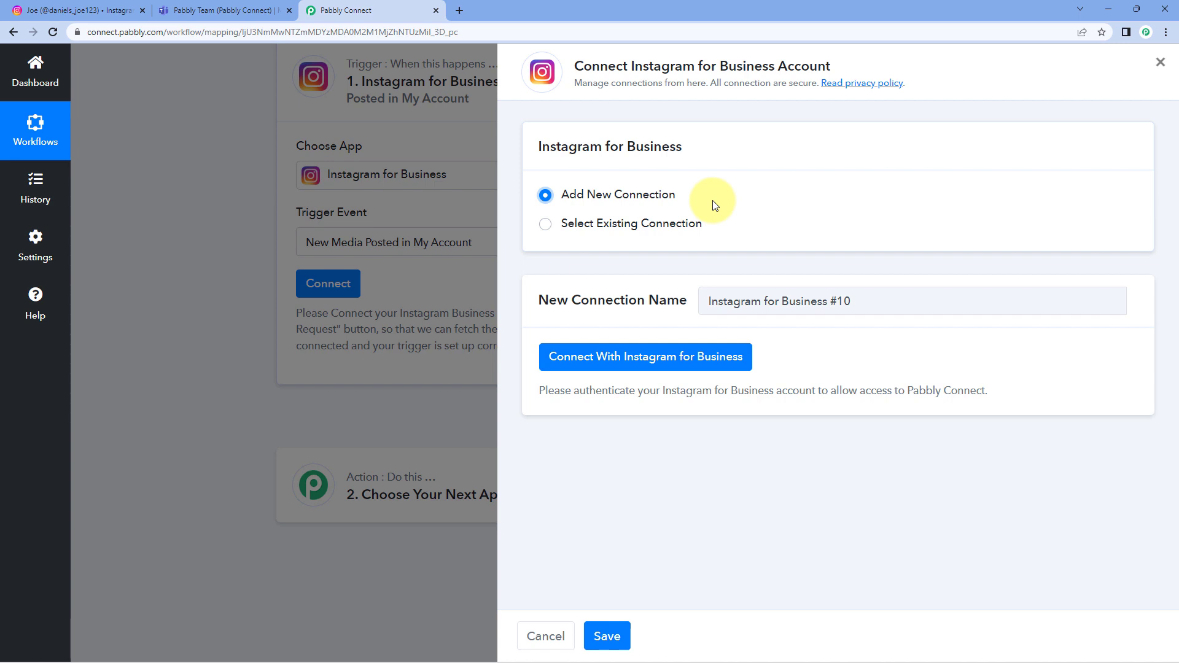
{"action": "left_click", "coordinate": [637, 367]}
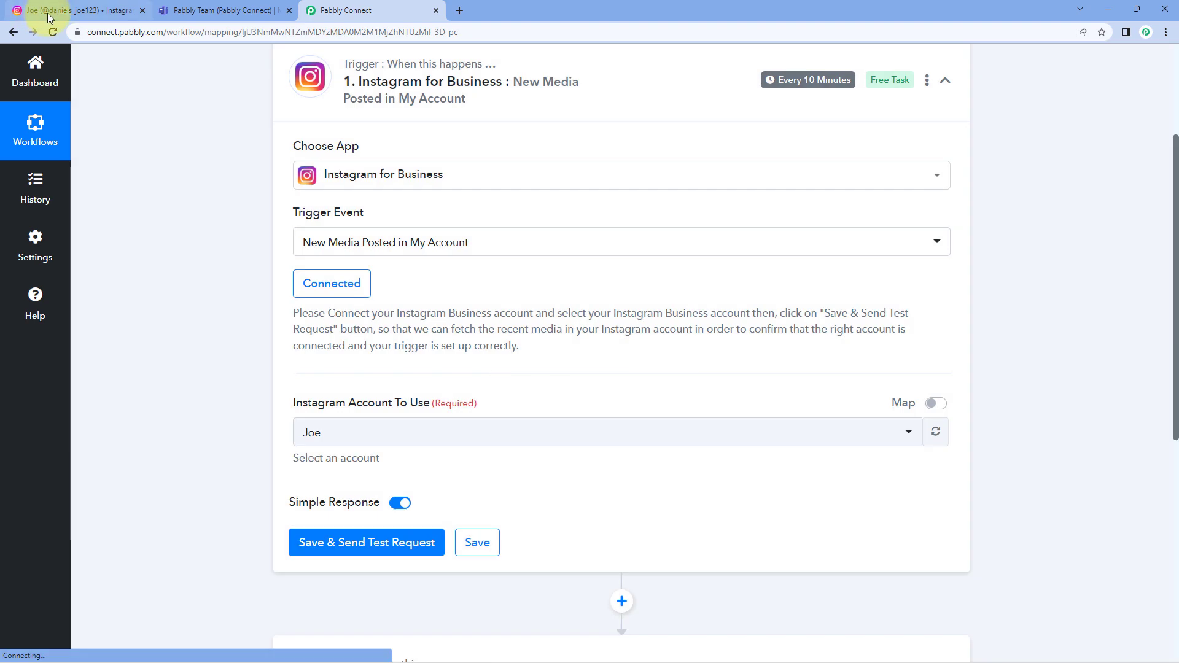
Check the Instagram profile's display name and select the matching account as the trigger's Instagram Account To Use
{"action": "left_click", "coordinate": [83, 11]}
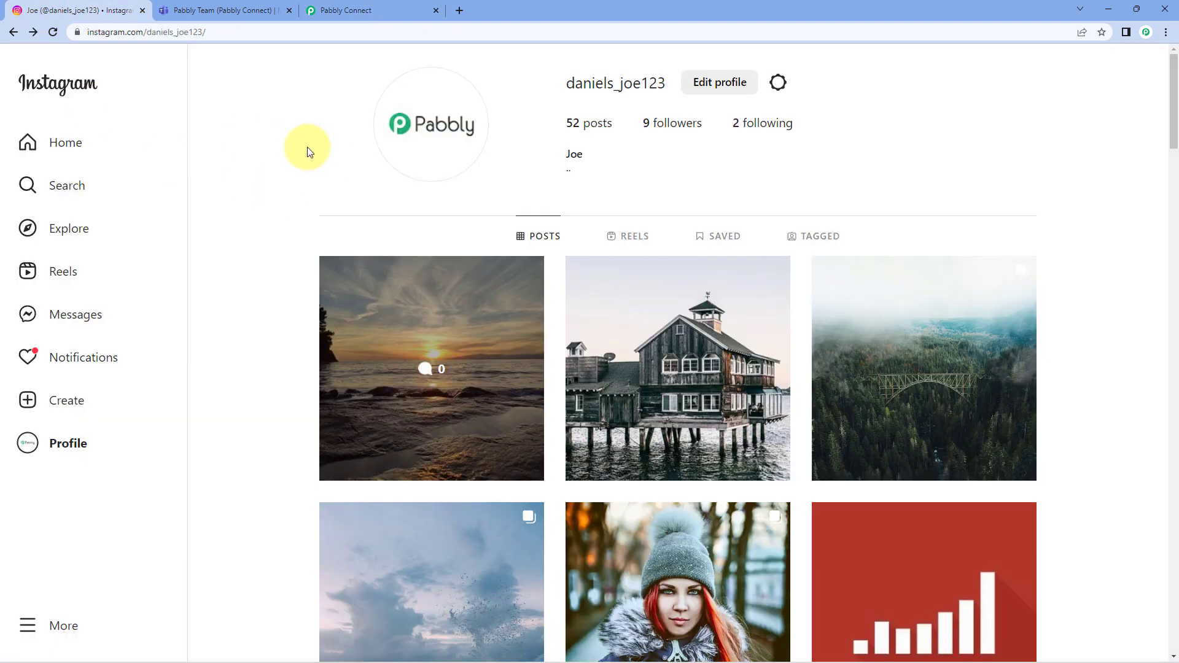
{"action": "left_click", "coordinate": [377, 10]}
{"action": "scroll", "coordinate": [221, 209], "scroll_direction": "down", "scroll_amount": 2}
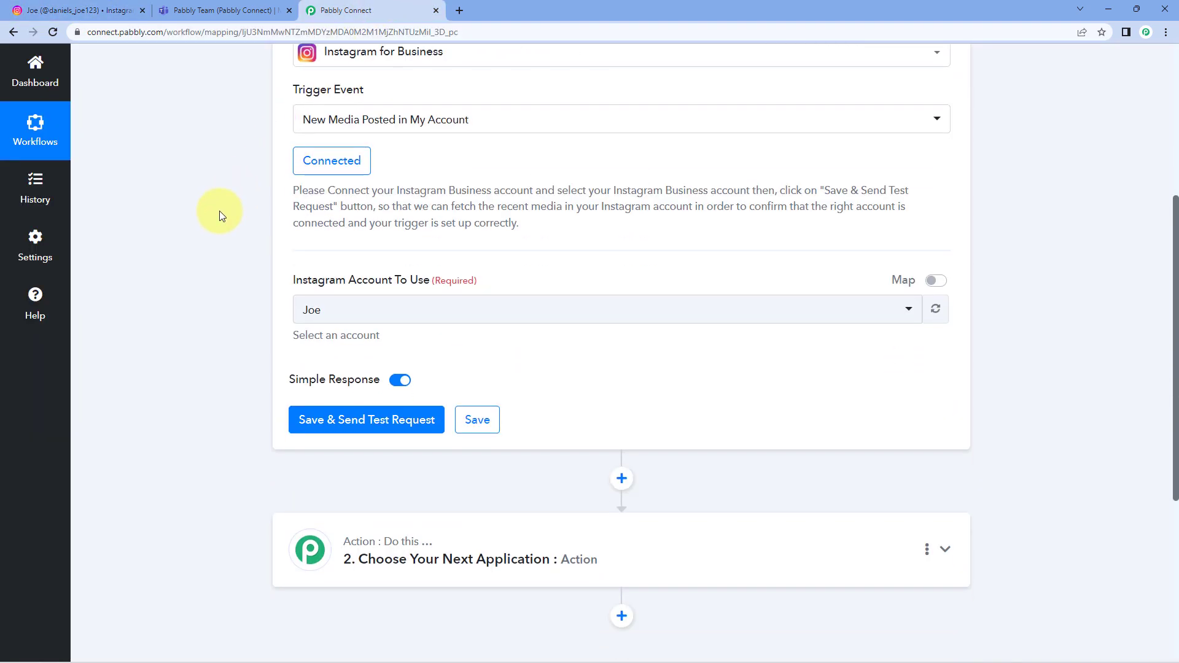
{"action": "scroll", "coordinate": [219, 211], "scroll_direction": "up", "scroll_amount": 1}
{"action": "scroll", "coordinate": [219, 211], "scroll_direction": "down", "scroll_amount": 2}
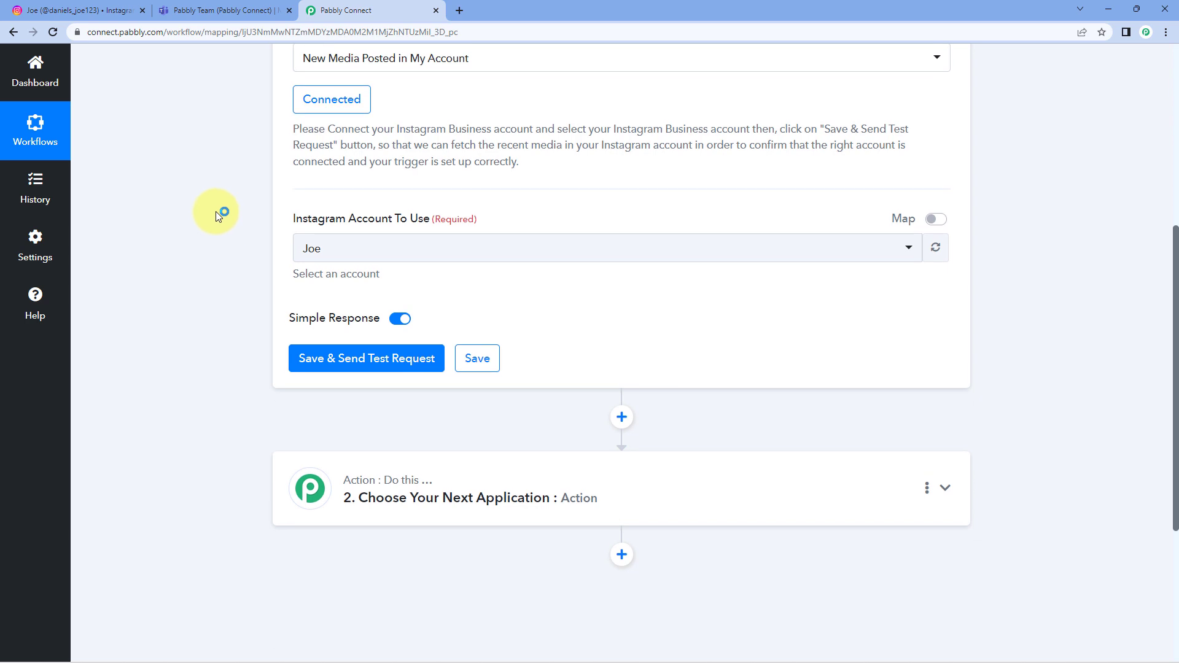
{"action": "scroll", "coordinate": [216, 211], "scroll_direction": "down", "scroll_amount": 1}
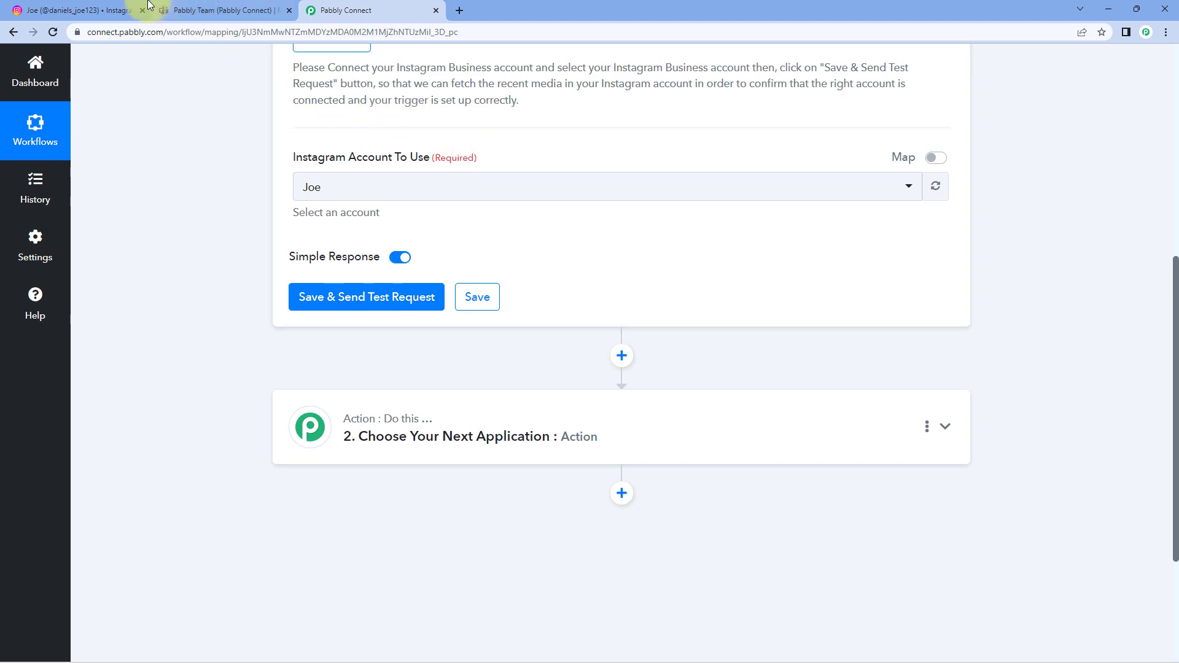
{"action": "left_click", "coordinate": [117, 10]}
{"action": "left_click", "coordinate": [367, 12]}
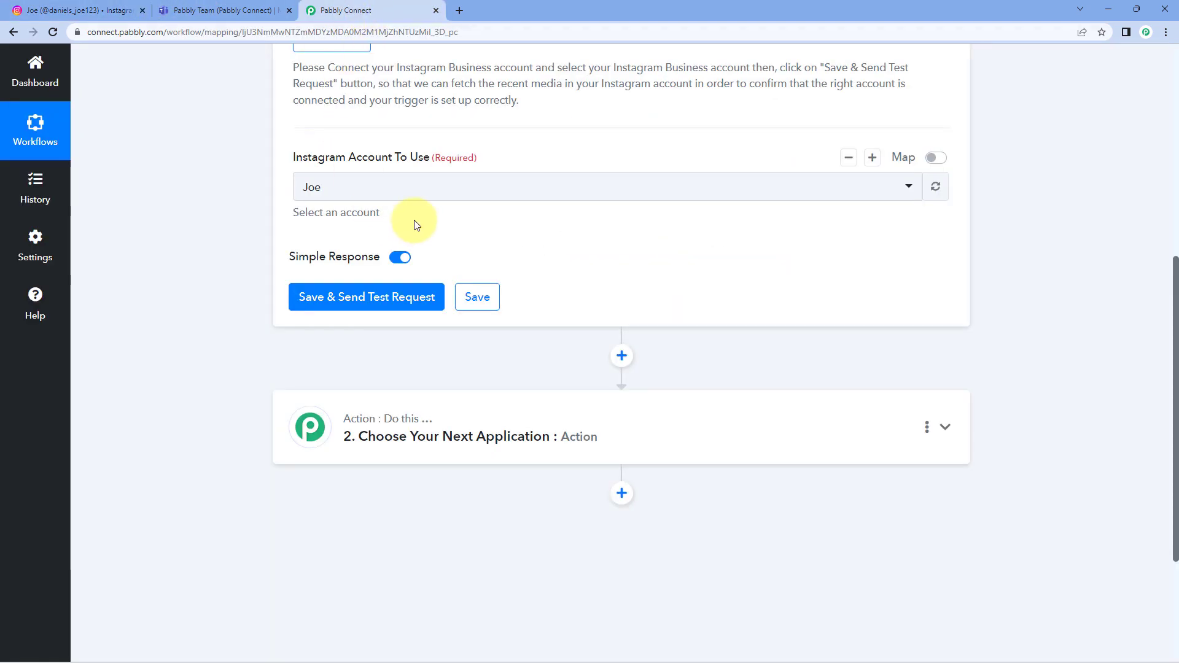
{"action": "left_click", "coordinate": [423, 197]}
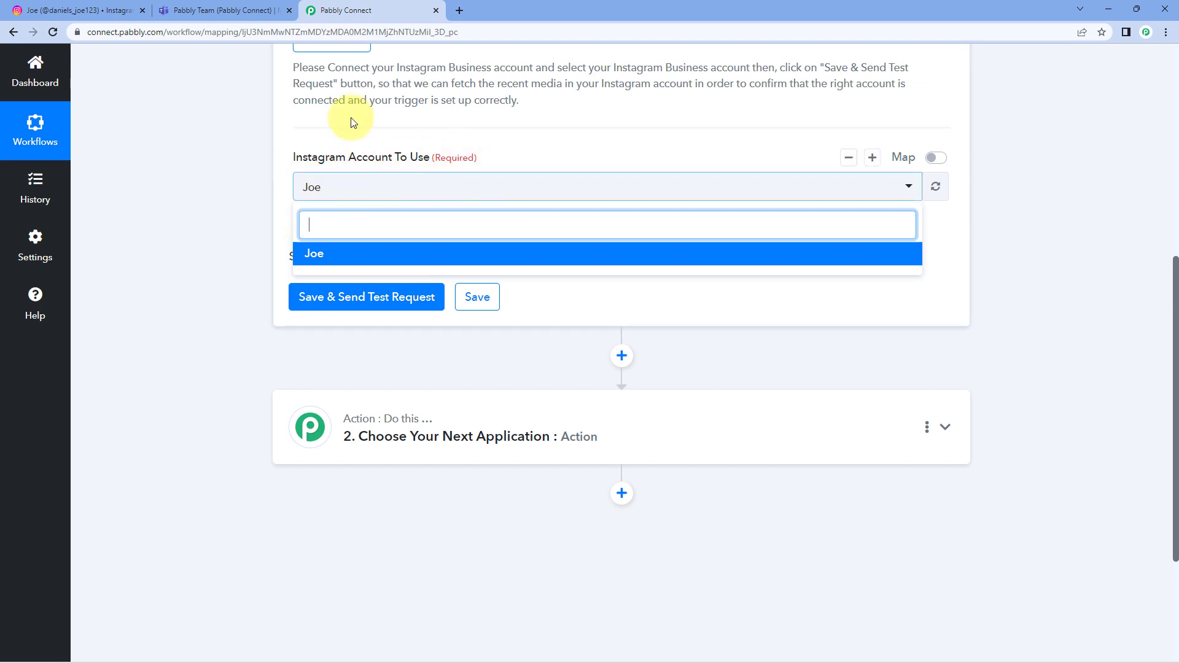
{"action": "left_click", "coordinate": [86, 11]}
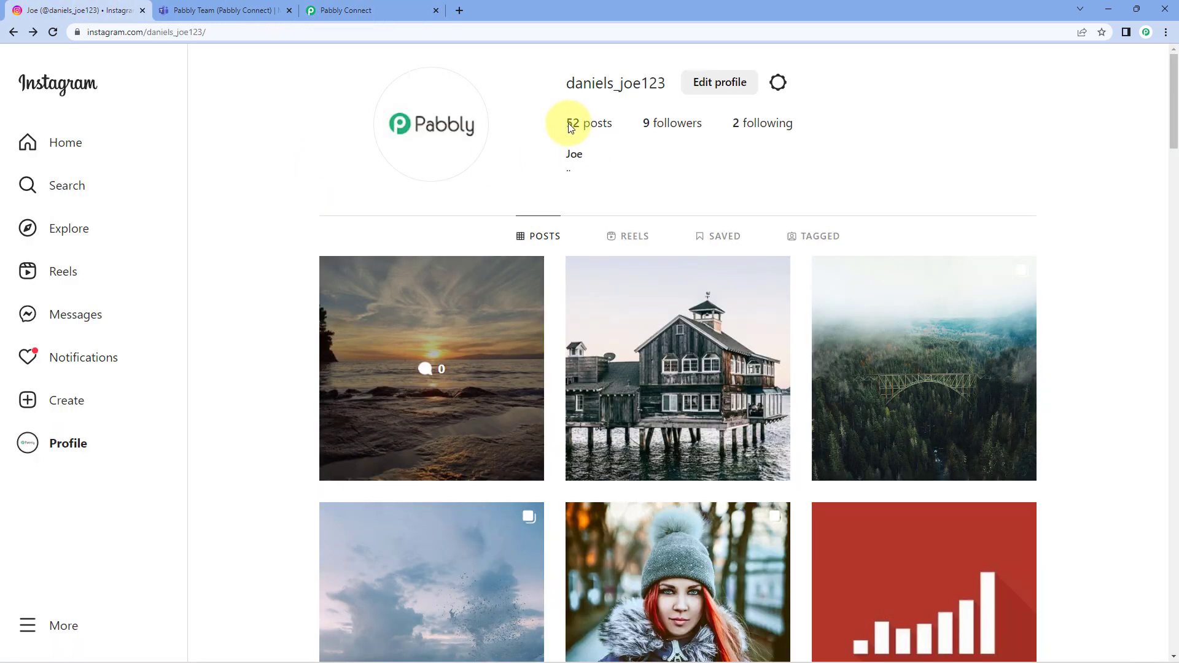
{"action": "left_click", "coordinate": [394, 10]}
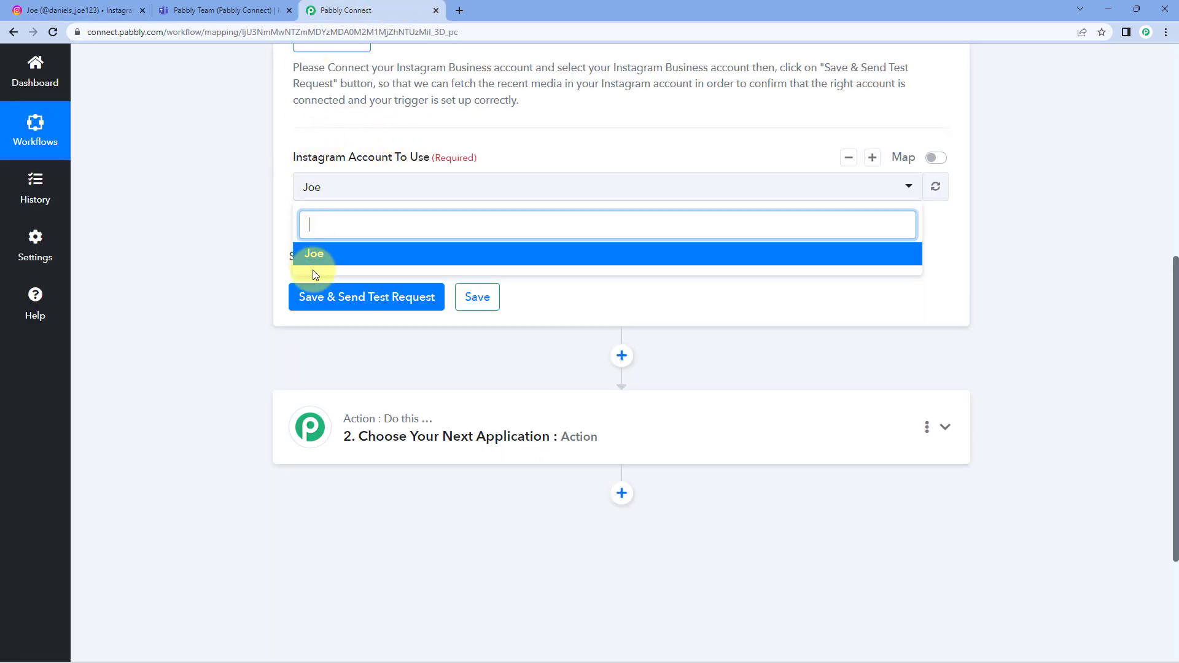
{"action": "left_click", "coordinate": [337, 254]}
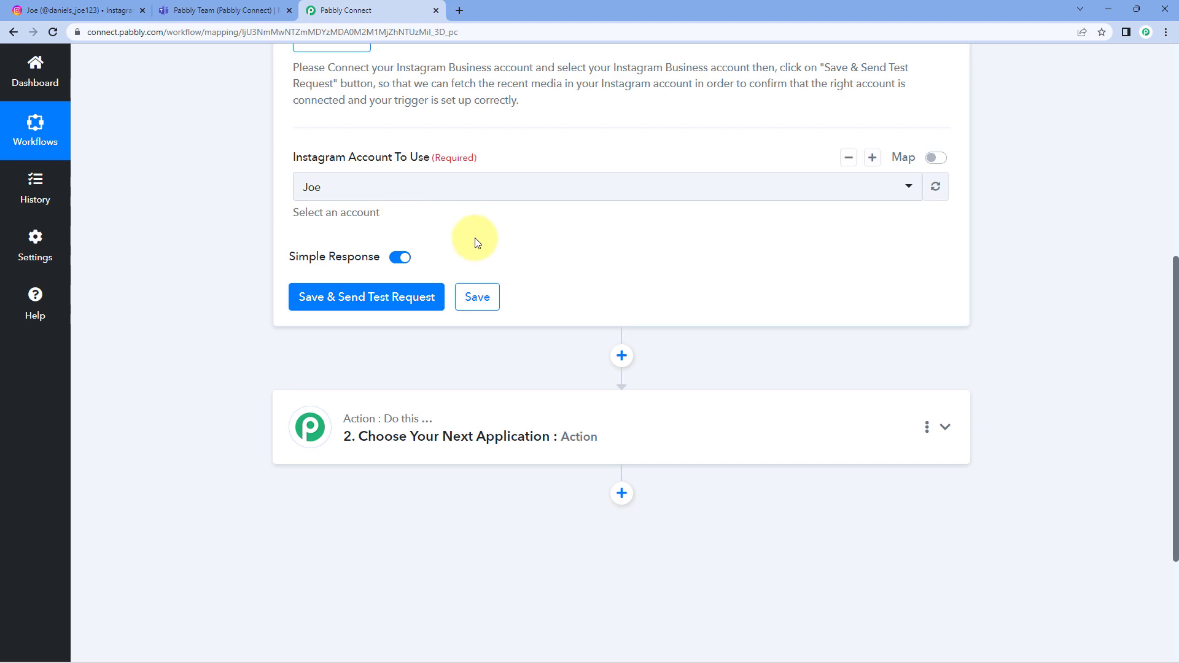
Examine the image and caption of the newest sunrise post on the Instagram profile, then return to the Pabbly Connect workflow
{"action": "left_click", "coordinate": [89, 9]}
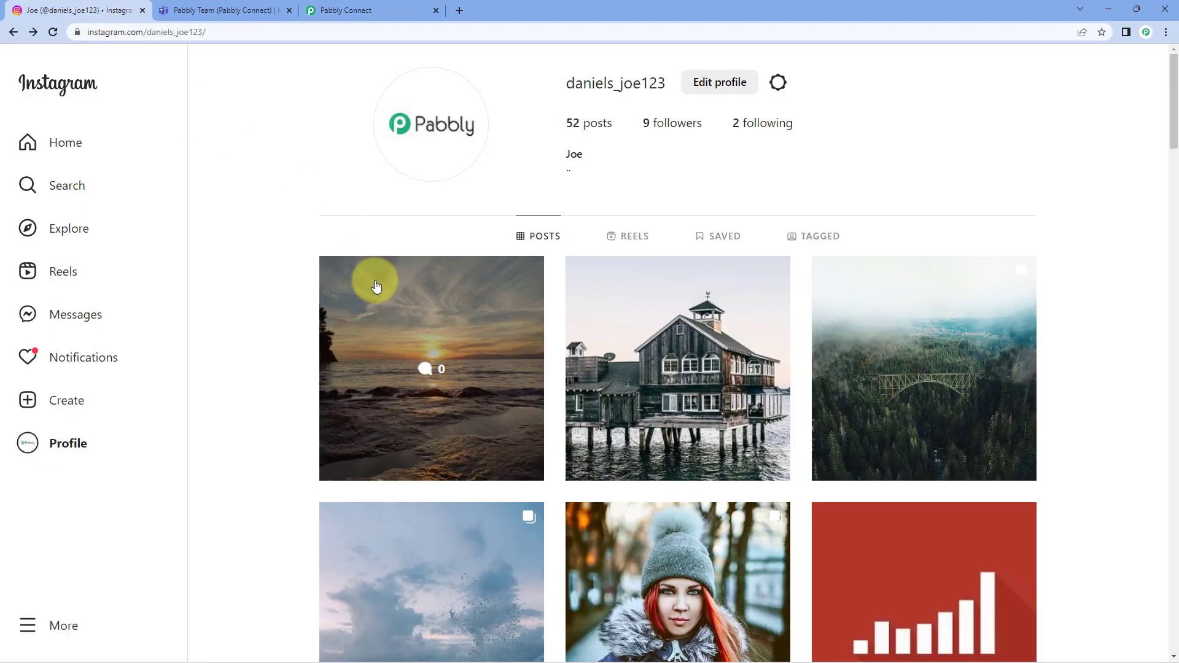
{"action": "left_click", "coordinate": [356, 10]}
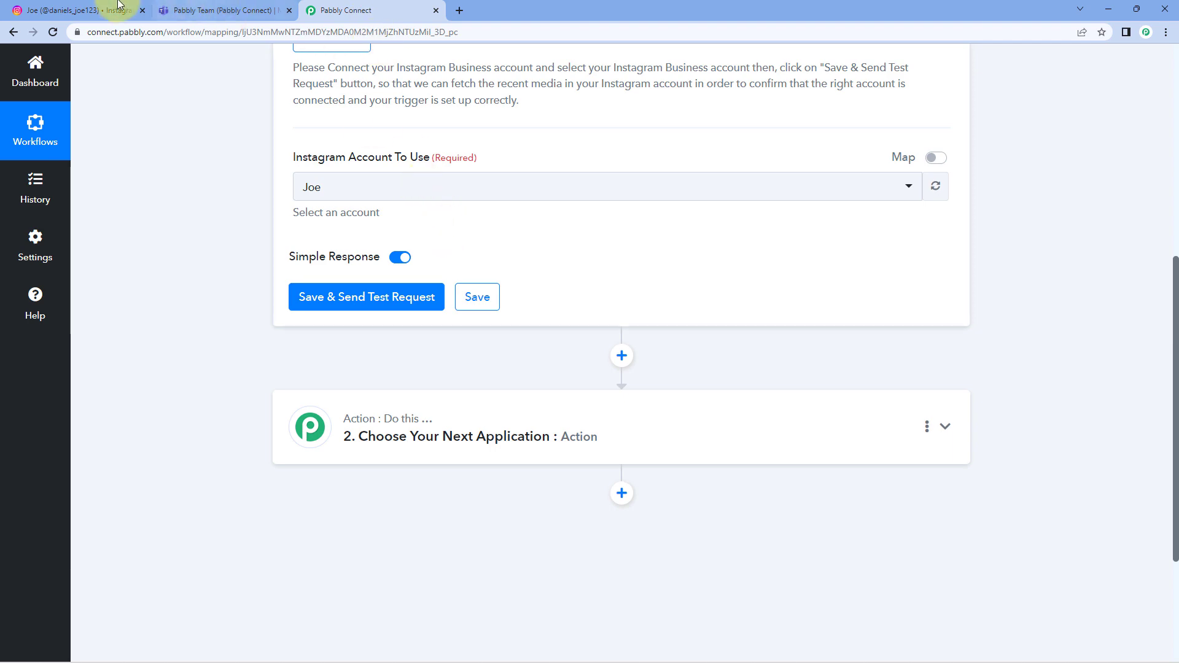
{"action": "left_click", "coordinate": [92, 10]}
{"action": "left_click", "coordinate": [500, 336]}
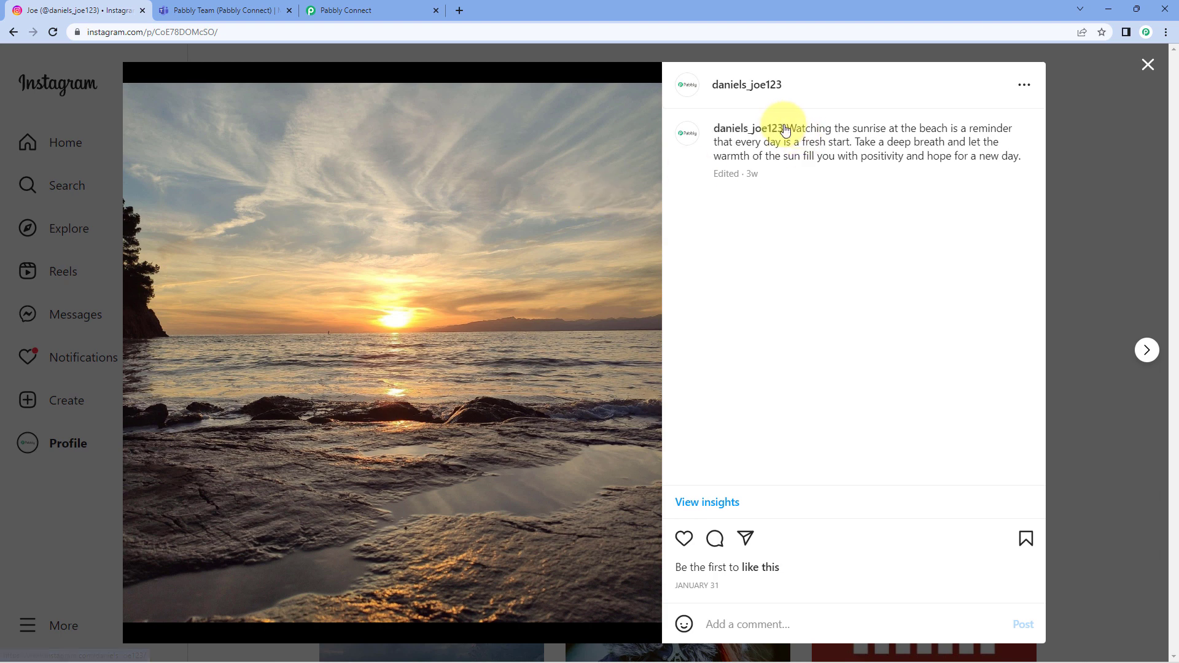
{"action": "left_click_drag", "start_coordinate": [786, 127], "coordinate": [1026, 164]}
{"action": "left_click", "coordinate": [1008, 176]}
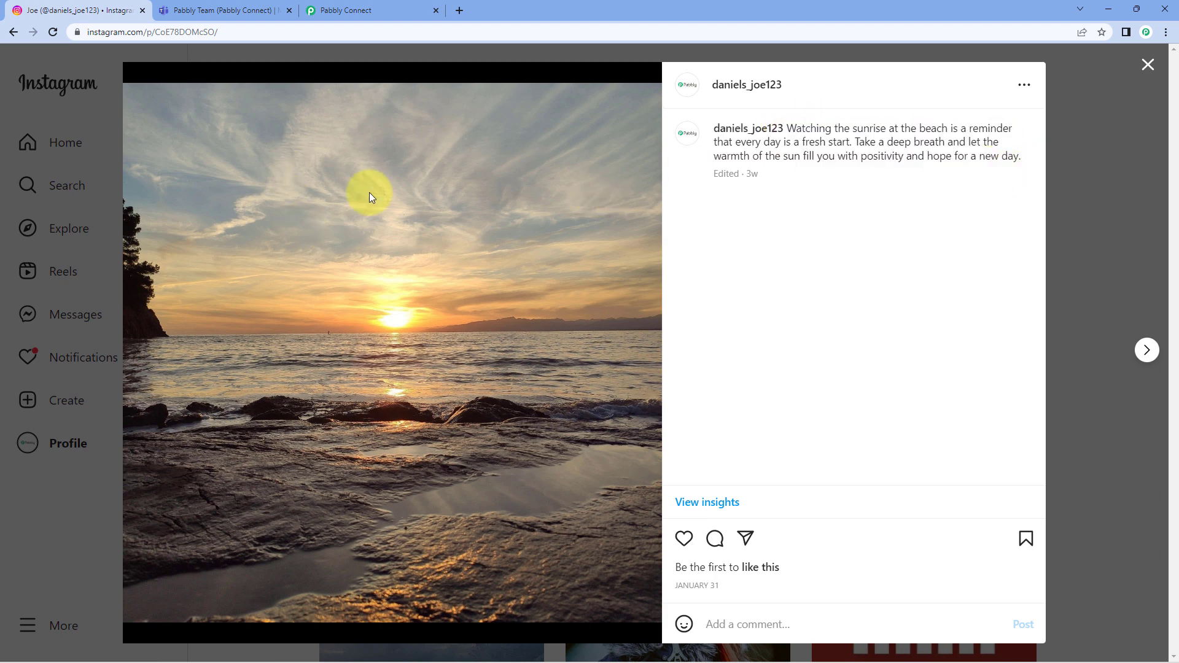
{"action": "left_click", "coordinate": [372, 10]}
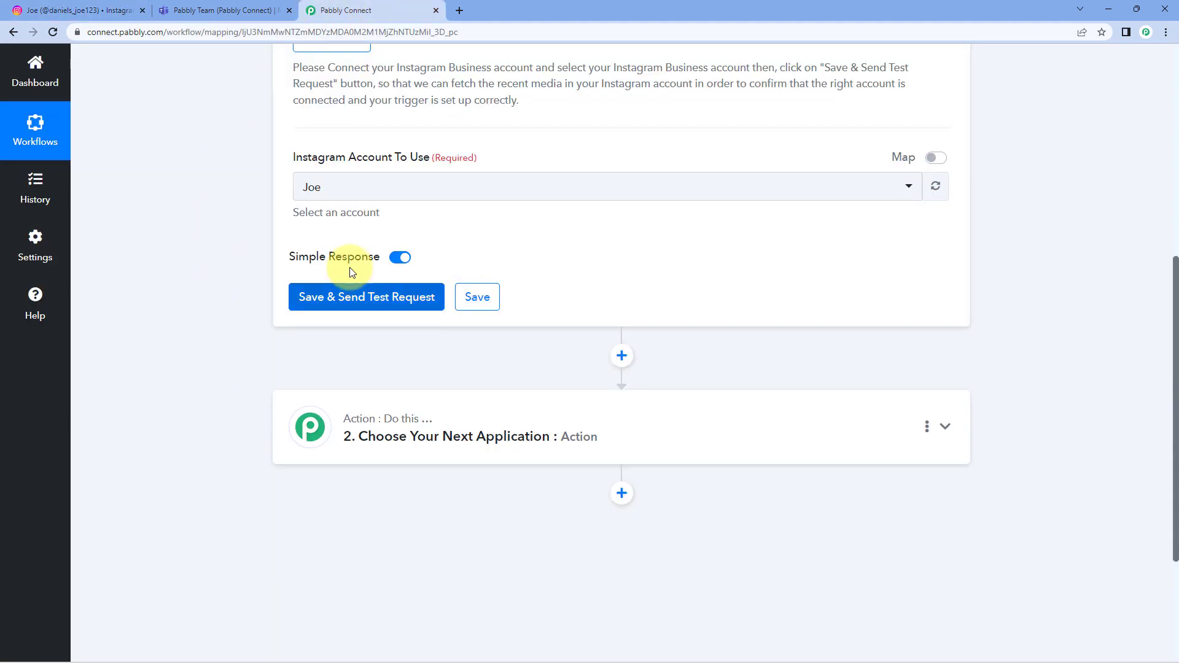
{"action": "left_click", "coordinate": [43, 10]}
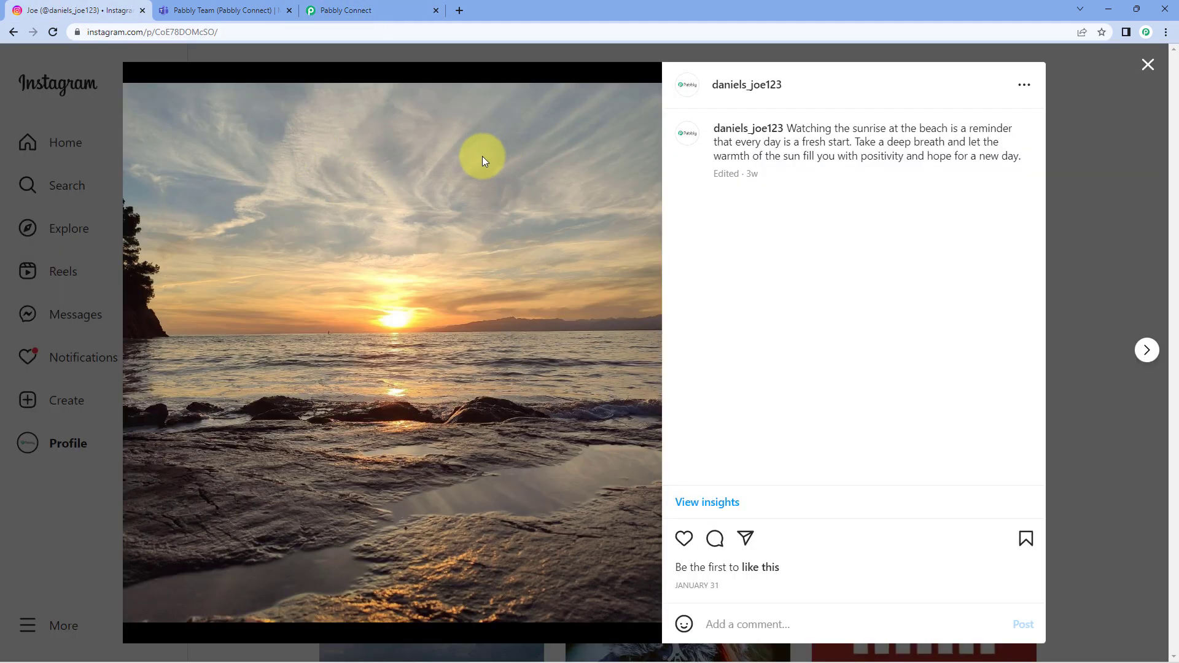
{"action": "left_click", "coordinate": [1051, 175]}
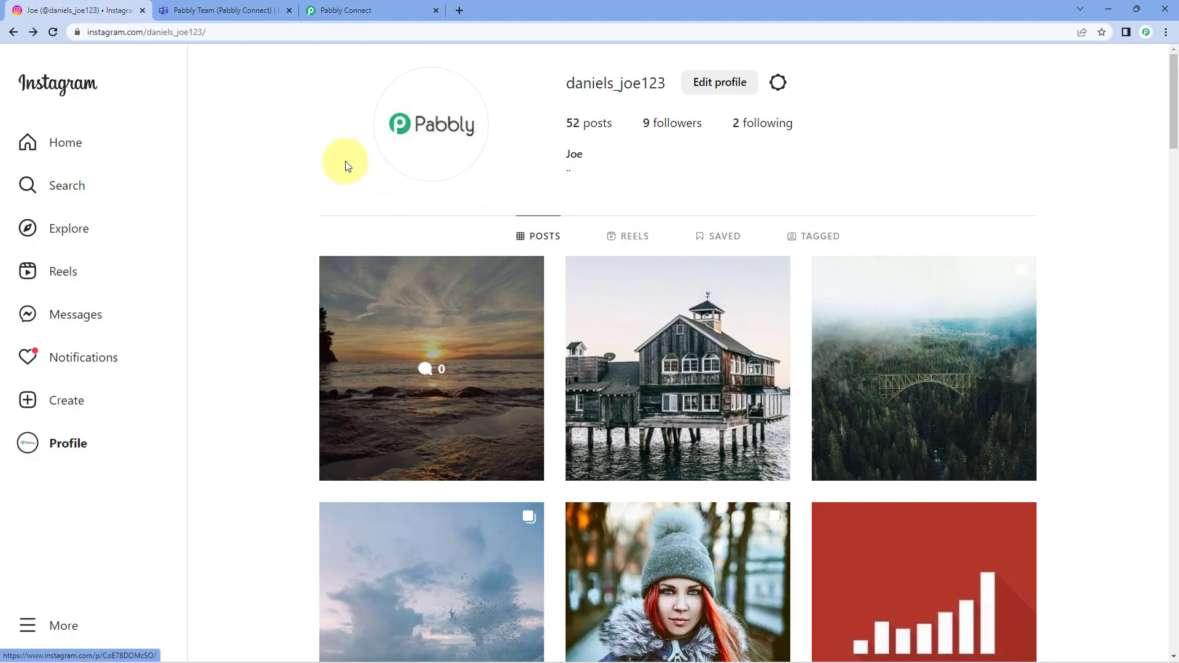
{"action": "left_click", "coordinate": [378, 10]}
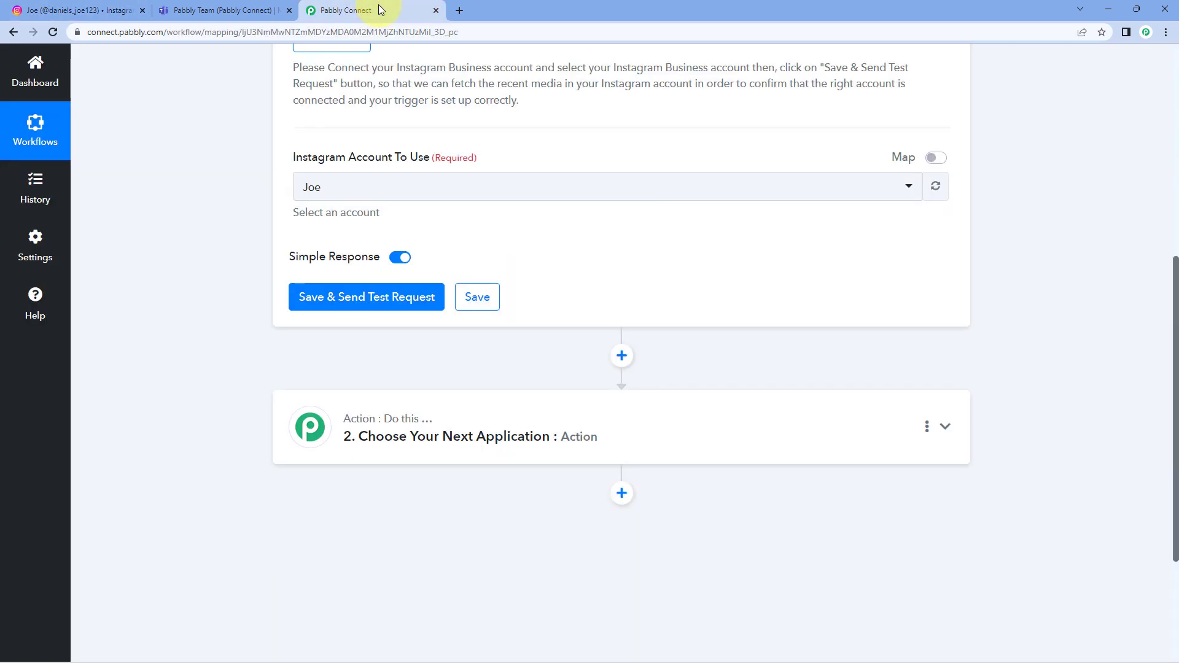
Save the Instagram trigger, send a test request, and review the received response fields against the Instagram profile
{"action": "left_click", "coordinate": [354, 302]}
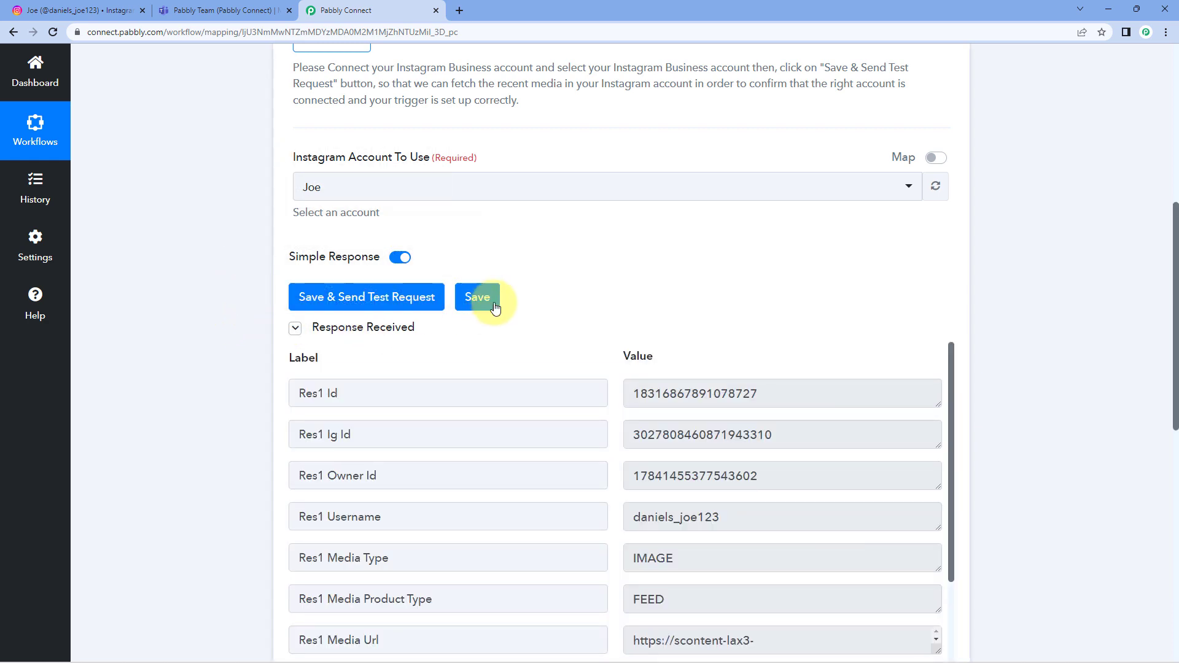
{"action": "scroll", "coordinate": [491, 295], "scroll_direction": "down", "scroll_amount": 1}
{"action": "scroll", "coordinate": [590, 245], "scroll_direction": "down", "scroll_amount": 2}
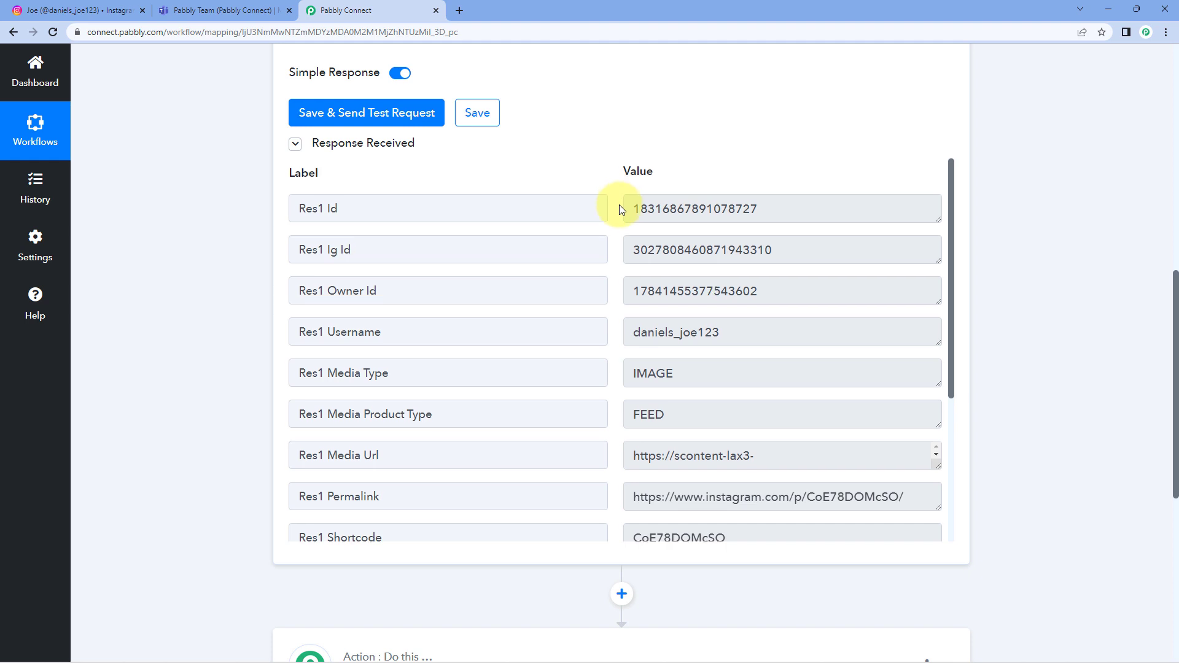
{"action": "scroll", "coordinate": [620, 209], "scroll_direction": "down", "scroll_amount": 3}
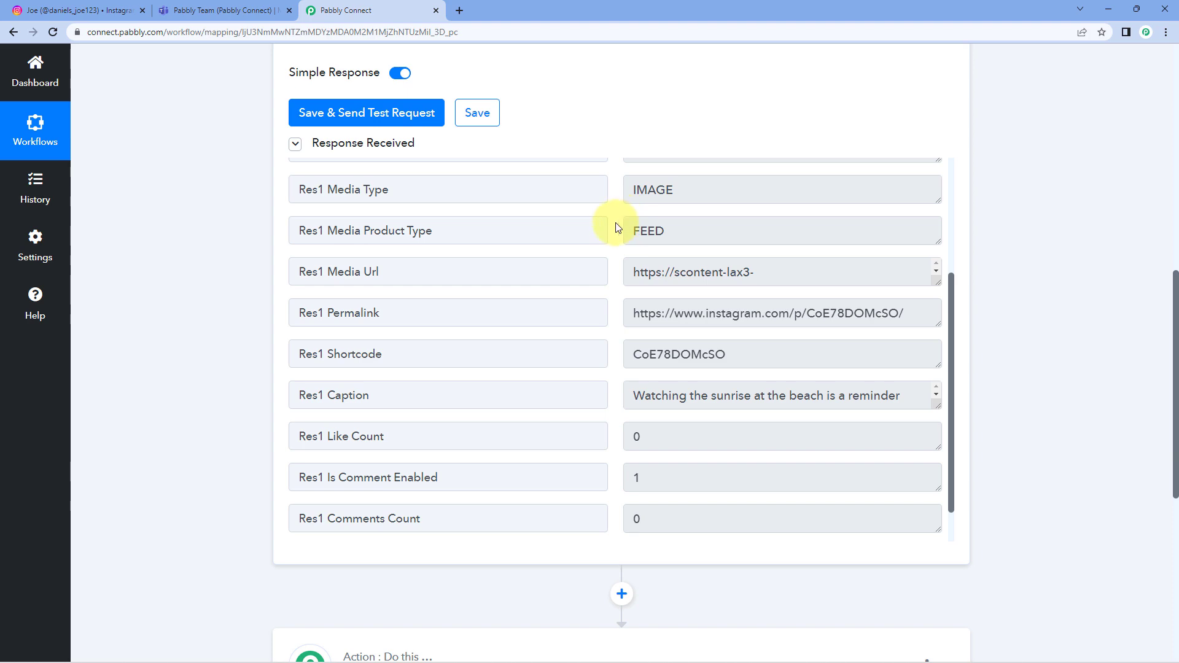
{"action": "left_click", "coordinate": [111, 10]}
{"action": "left_click", "coordinate": [331, 10]}
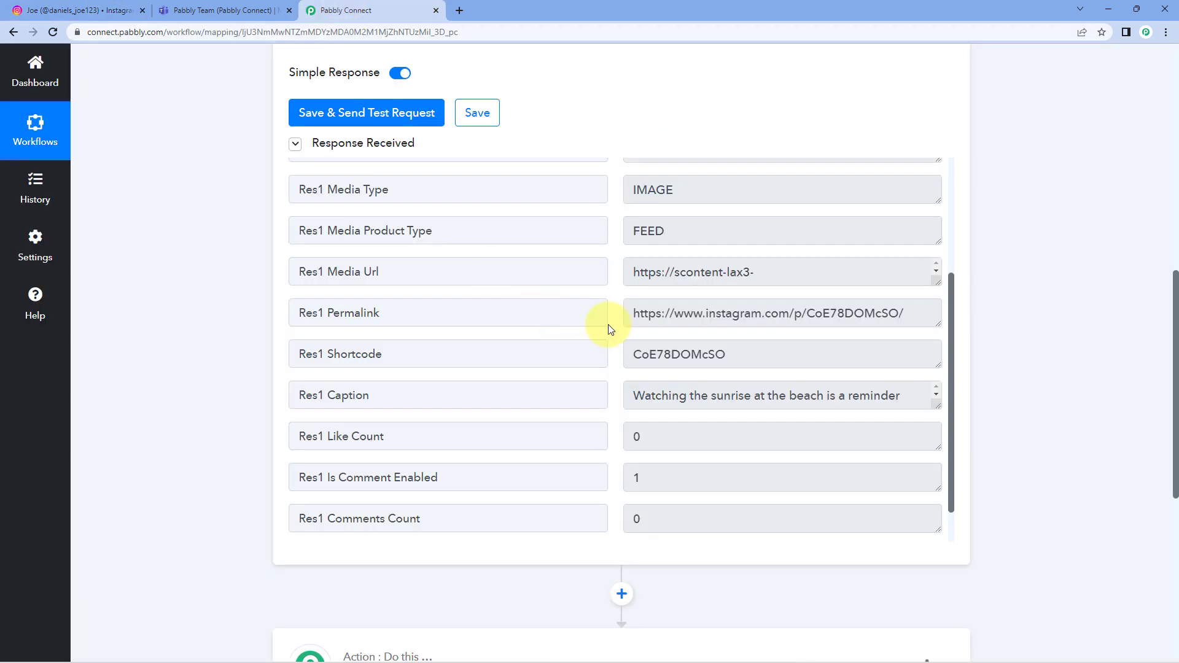
Copy the Res1 Permalink value, open it in a new browser tab to check the Instagram post, and return to the workflow
{"action": "left_click_drag", "start_coordinate": [398, 308], "coordinate": [326, 311]}
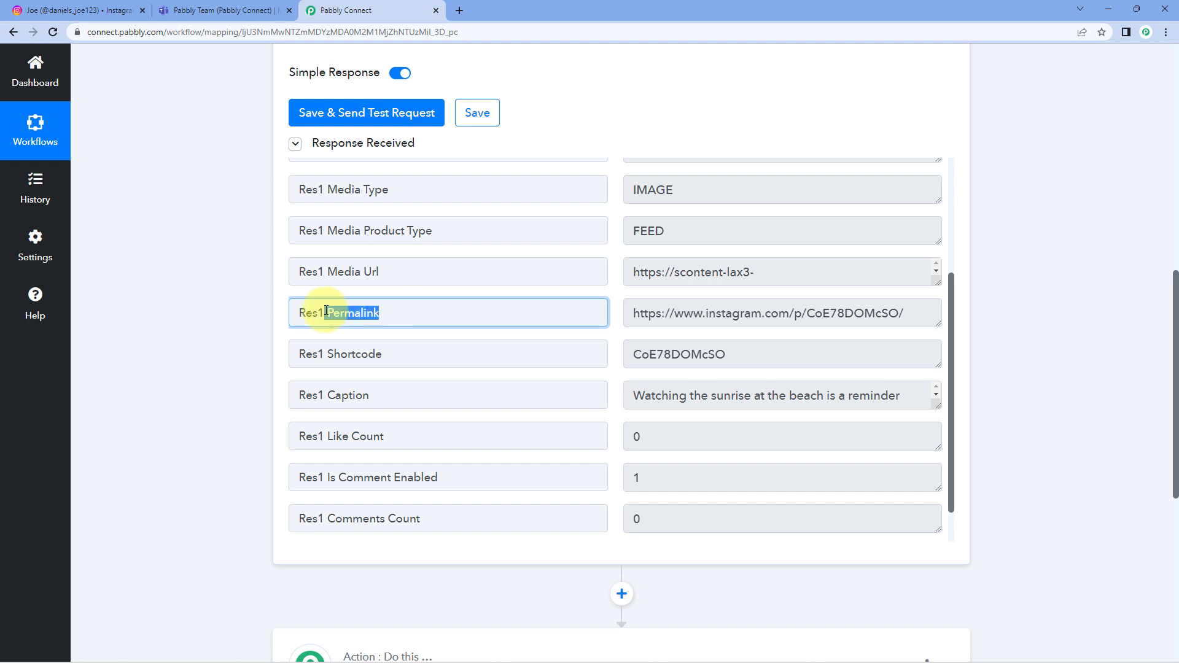
{"action": "left_click", "coordinate": [639, 311]}
{"action": "left_click_drag", "start_coordinate": [904, 314], "coordinate": [600, 313]}
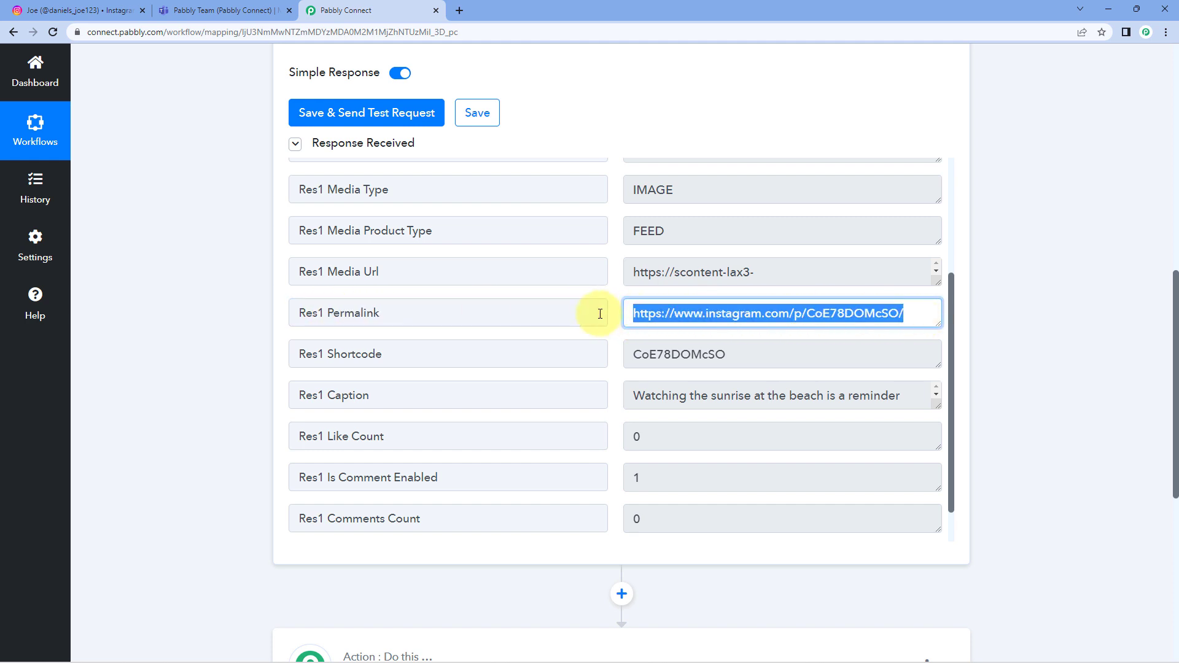
{"action": "key", "text": "ctrl+c"}
{"action": "left_click", "coordinate": [459, 11]}
{"action": "key", "text": "ctrl+v"}
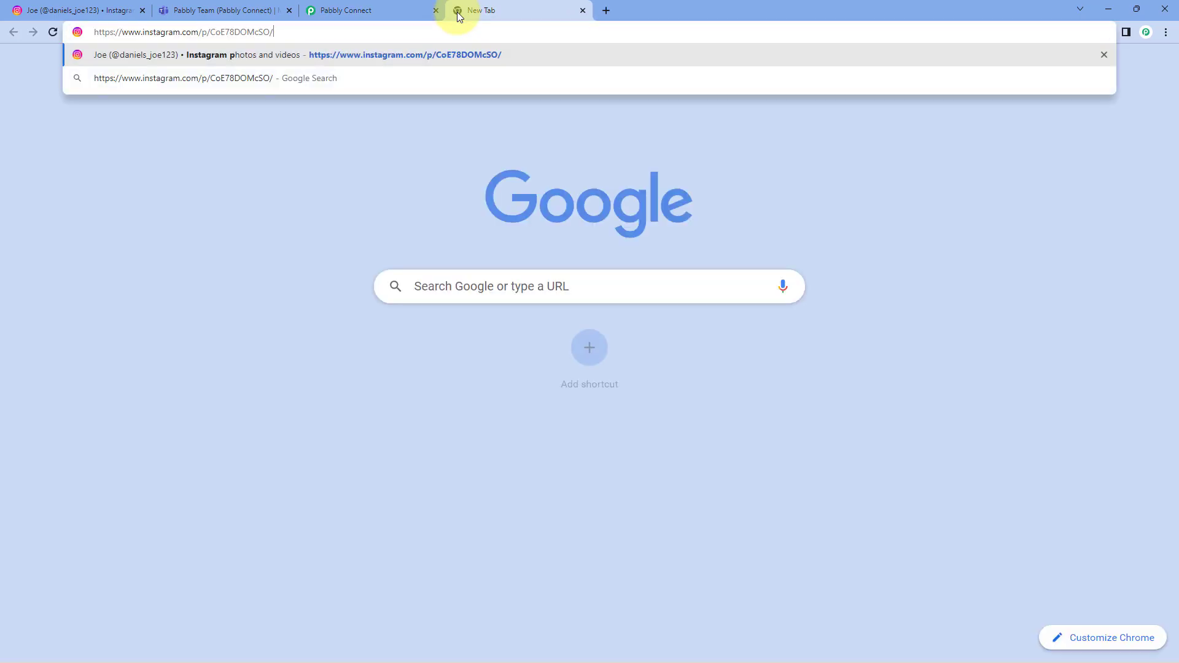
{"action": "key", "text": "Return"}
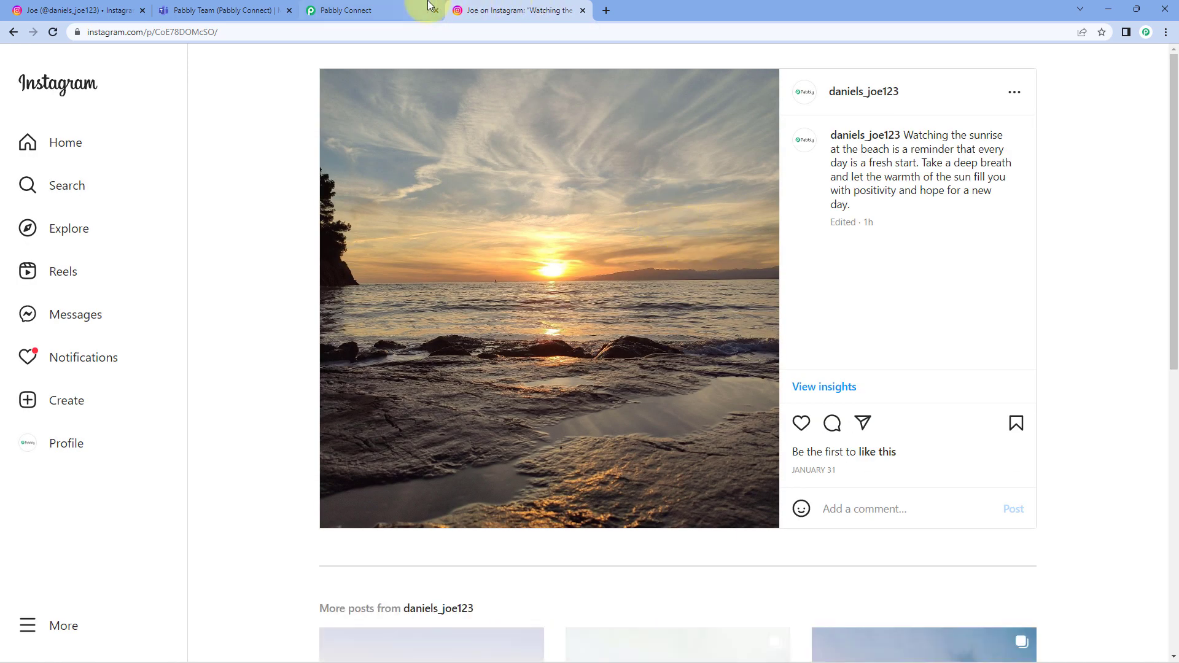
{"action": "left_click", "coordinate": [346, 10]}
Enlarge the Res1 Caption value box in the trigger response to read the whole caption
{"action": "left_click", "coordinate": [619, 273]}
{"action": "scroll", "coordinate": [619, 272], "scroll_direction": "down", "scroll_amount": 1}
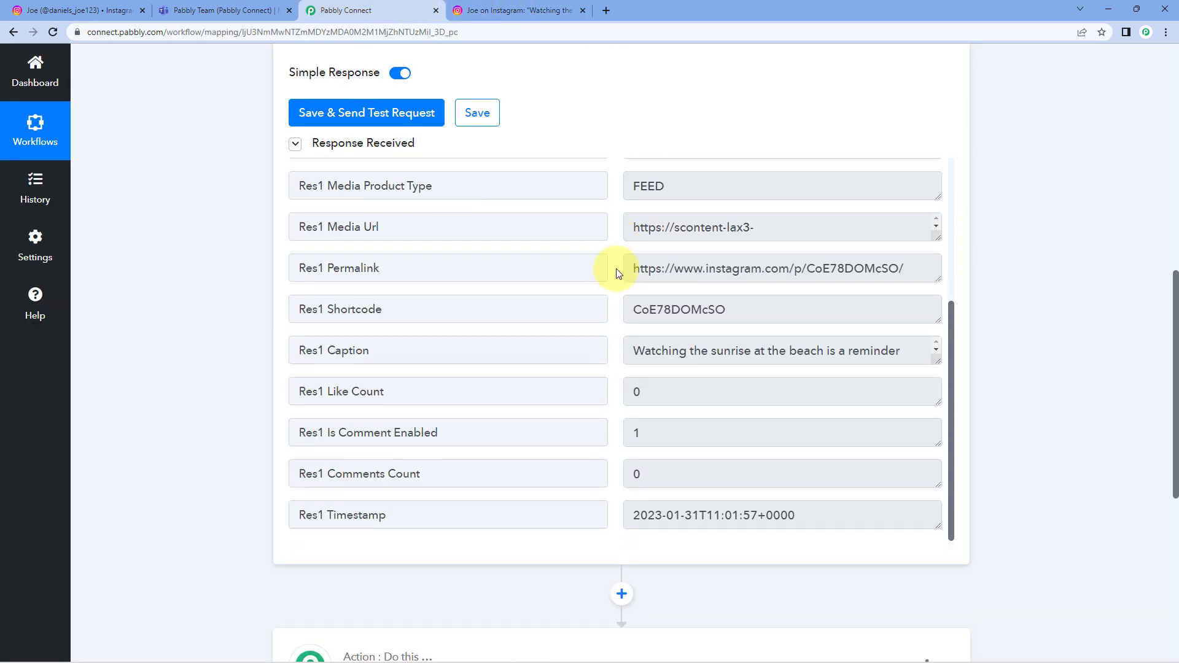
{"action": "left_click", "coordinate": [633, 351]}
{"action": "left_click_drag", "start_coordinate": [634, 352], "coordinate": [938, 493]}
{"action": "left_click", "coordinate": [753, 411]}
{"action": "left_click_drag", "start_coordinate": [755, 412], "coordinate": [596, 334]}
{"action": "left_click", "coordinate": [610, 330]}
Check the Res1 Timestamp value in the trigger response and return to the start of the response fields
{"action": "scroll", "coordinate": [610, 330], "scroll_direction": "down", "scroll_amount": 2}
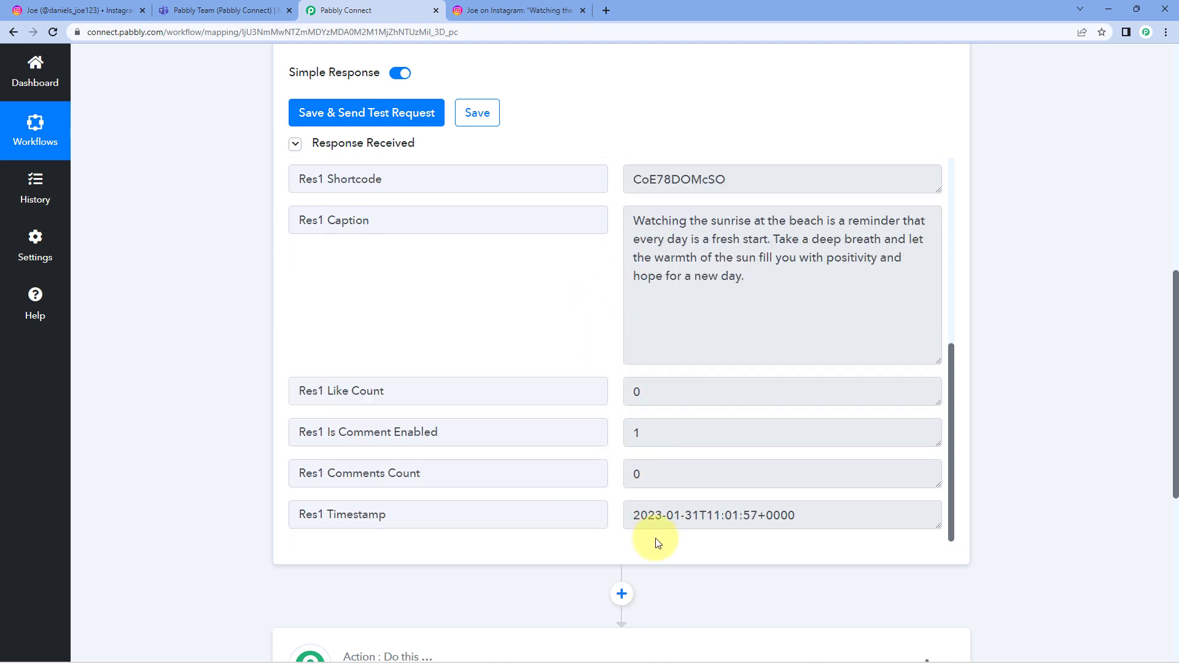
{"action": "double_click", "coordinate": [637, 514]}
{"action": "left_click_drag", "start_coordinate": [705, 512], "coordinate": [797, 516]}
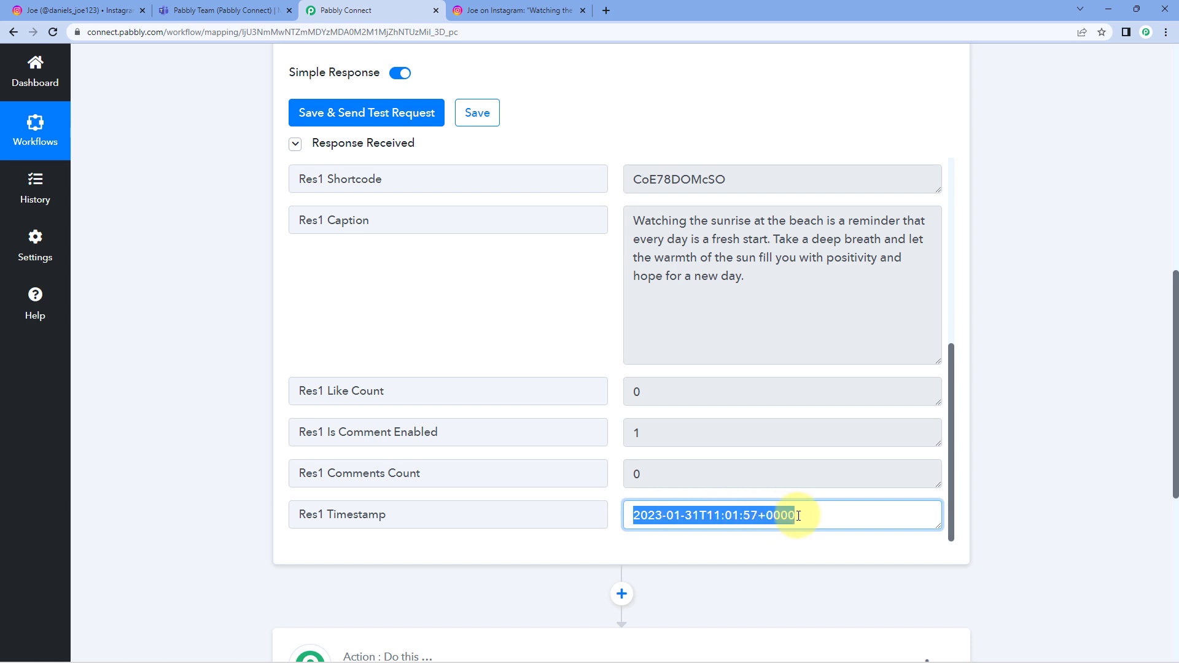
{"action": "left_click", "coordinate": [797, 516]}
{"action": "scroll", "coordinate": [614, 340], "scroll_direction": "up", "scroll_amount": 1}
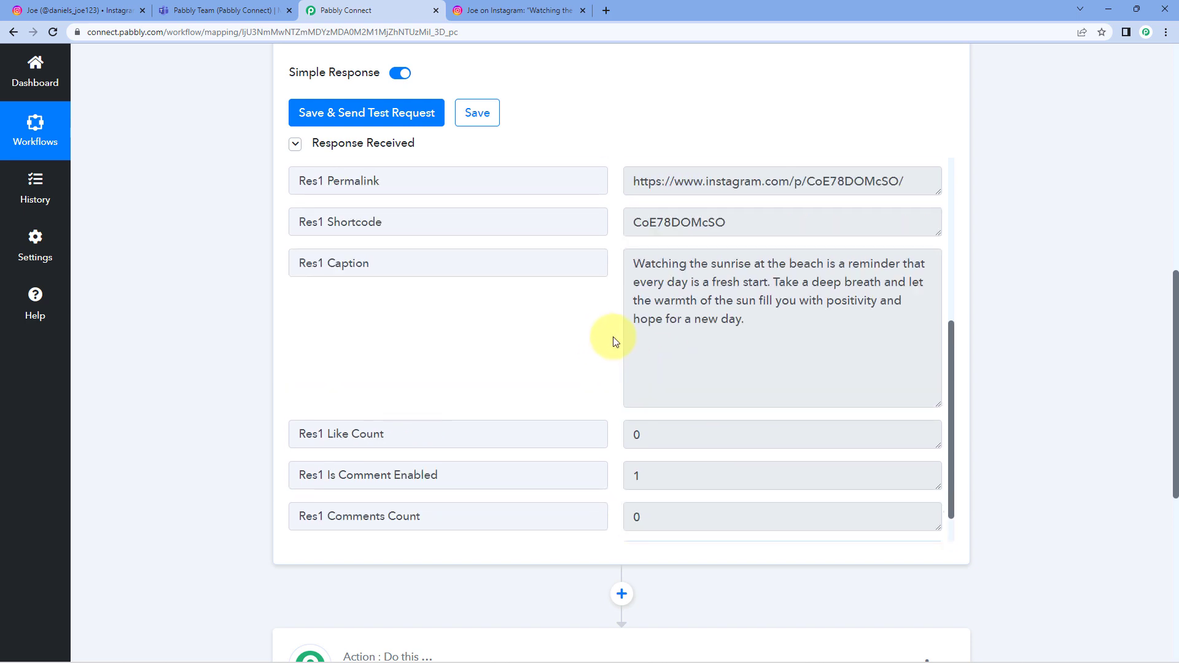
{"action": "scroll", "coordinate": [614, 341], "scroll_direction": "up", "scroll_amount": 5}
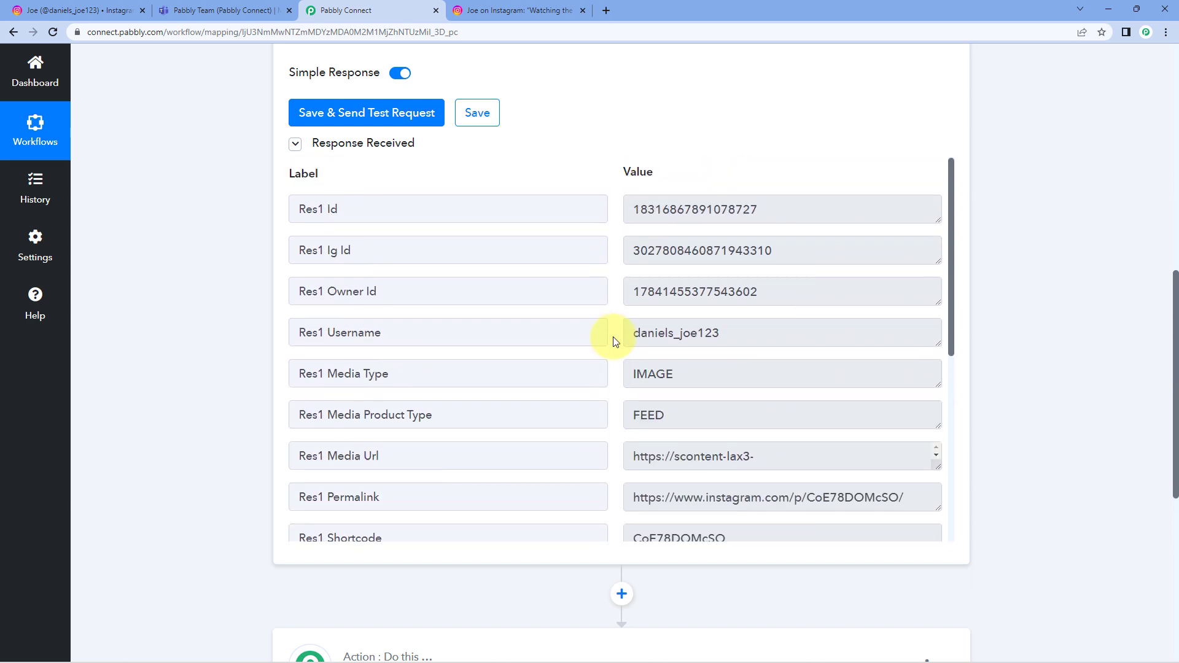
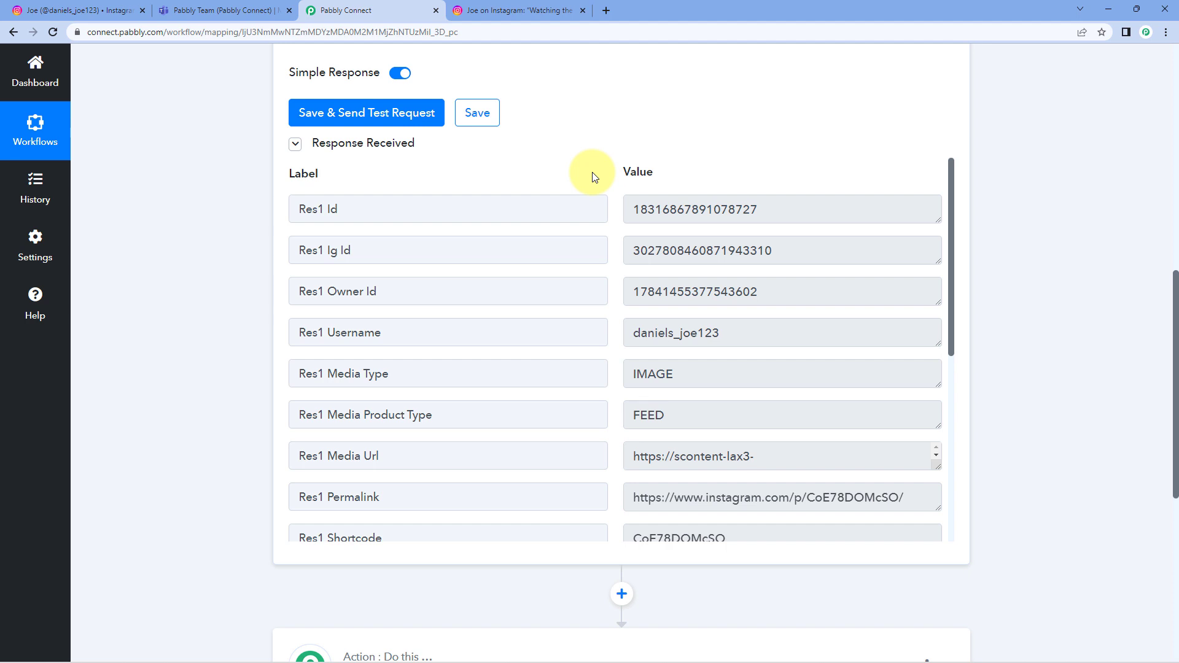
Set the workflow's action app to Microsoft Teams with the action event Send Message in a Channel
{"action": "scroll", "coordinate": [232, 297], "scroll_direction": "down", "scroll_amount": 7}
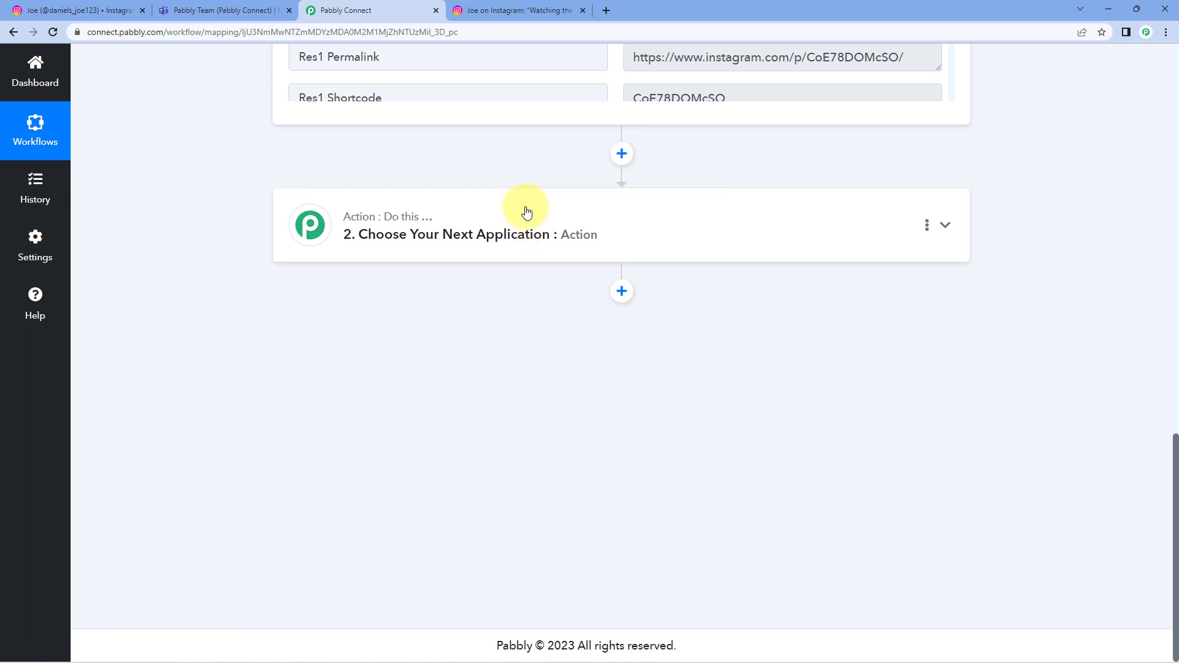
{"action": "left_click", "coordinate": [527, 212]}
{"action": "left_click", "coordinate": [377, 194]}
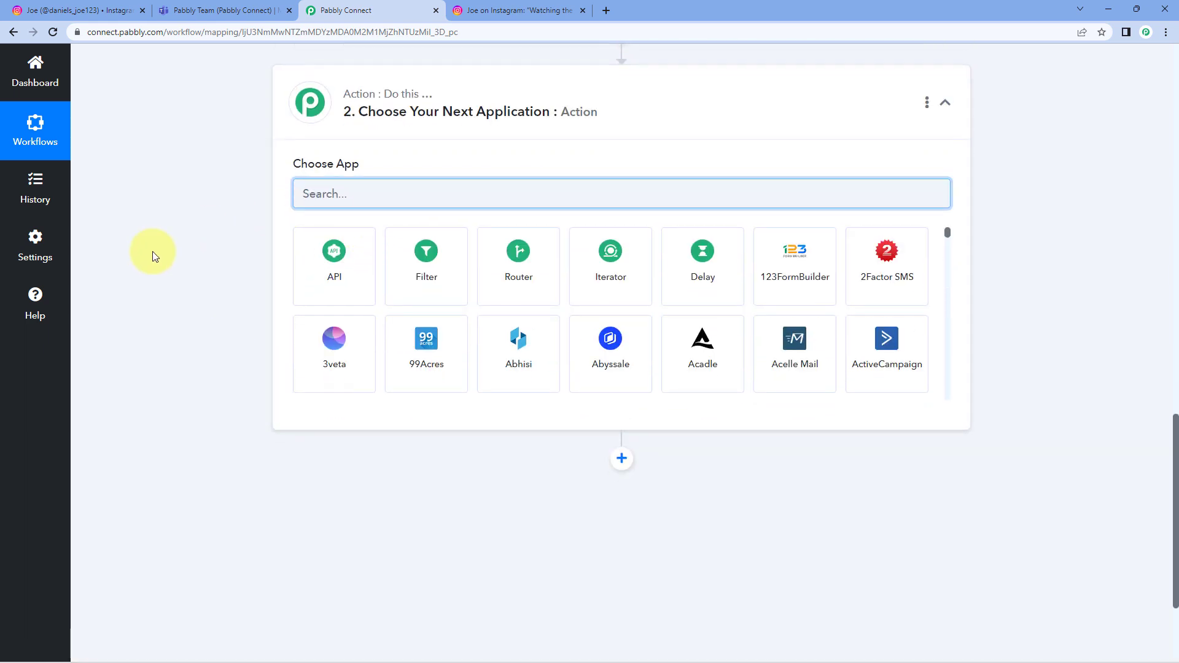
{"action": "type", "text": "Mic"}
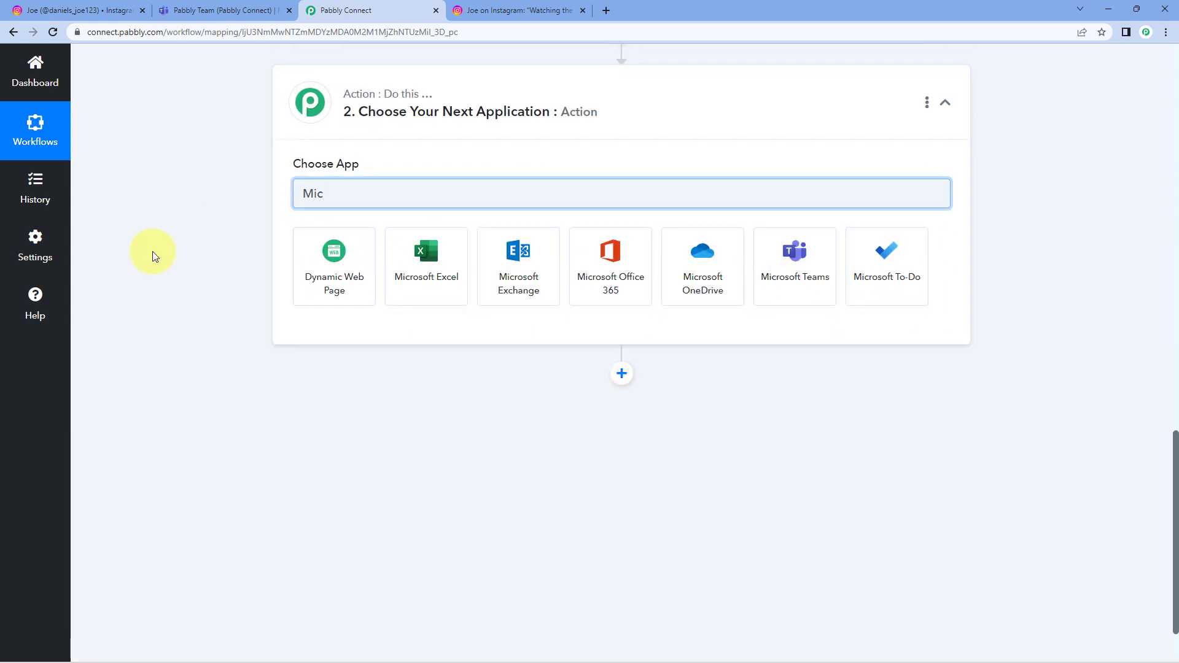
{"action": "left_click", "coordinate": [805, 249]}
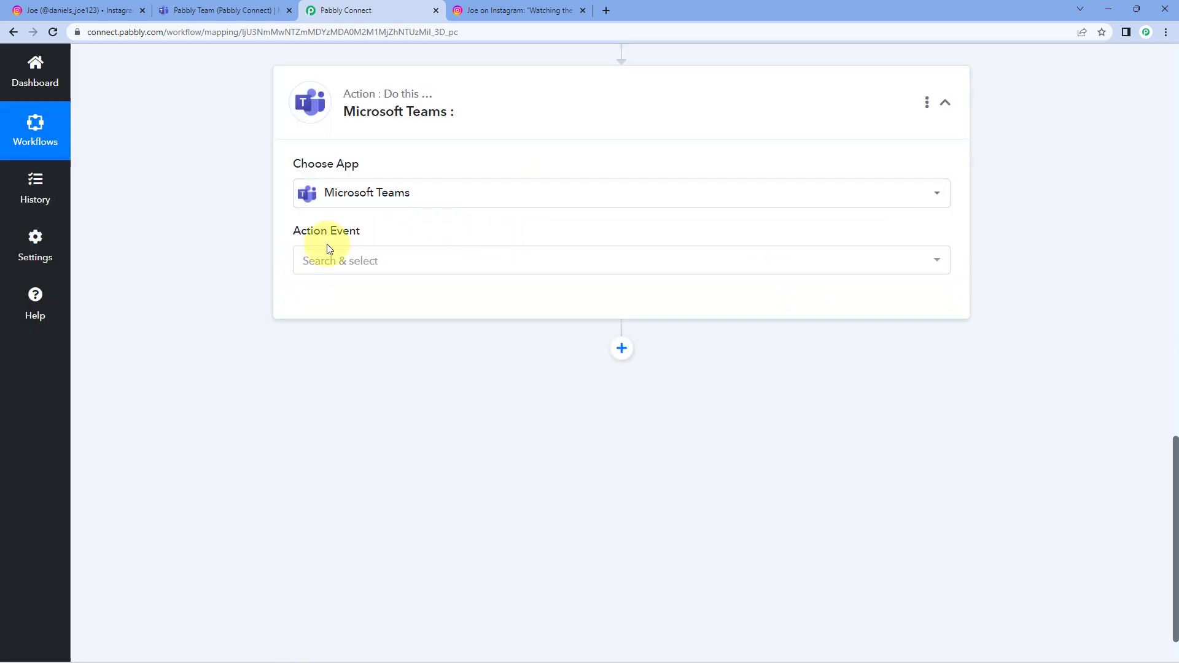
{"action": "left_click", "coordinate": [420, 256]}
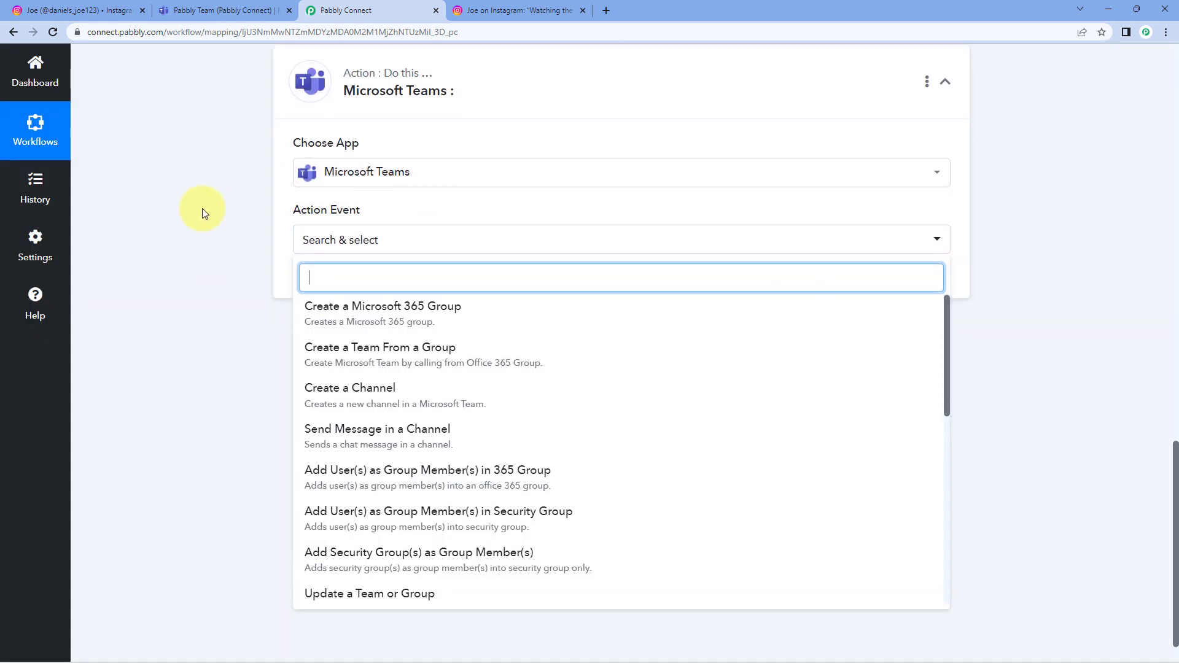
{"action": "scroll", "coordinate": [514, 320], "scroll_direction": "down", "scroll_amount": 5}
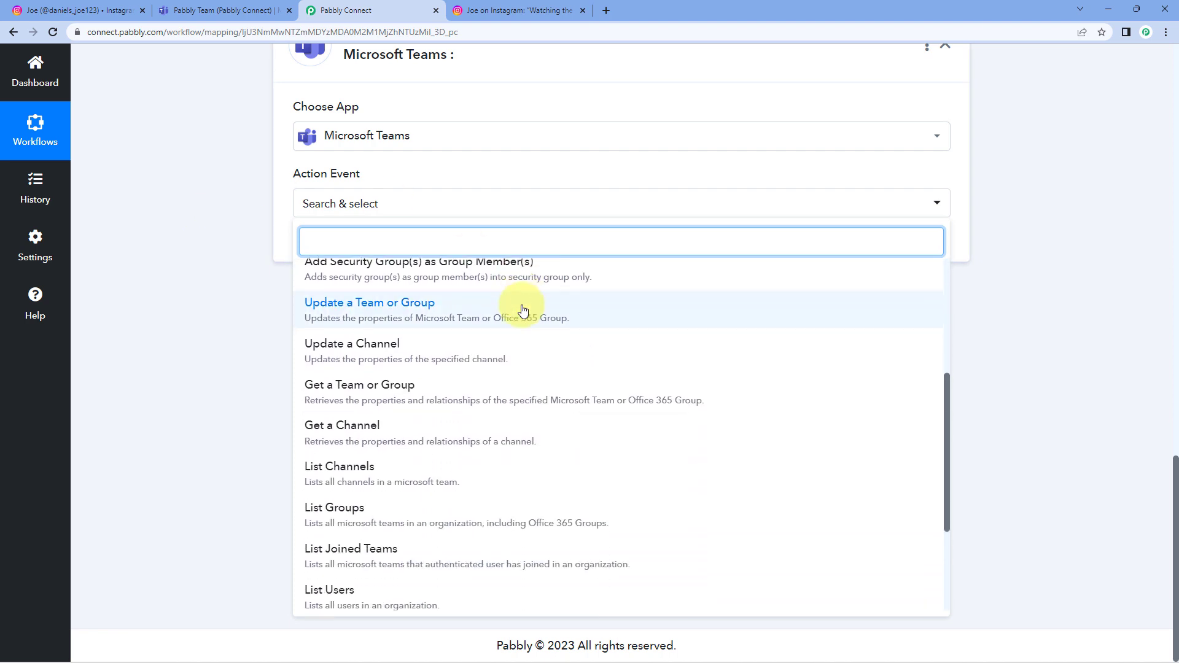
{"action": "scroll", "coordinate": [519, 310], "scroll_direction": "up", "scroll_amount": 5}
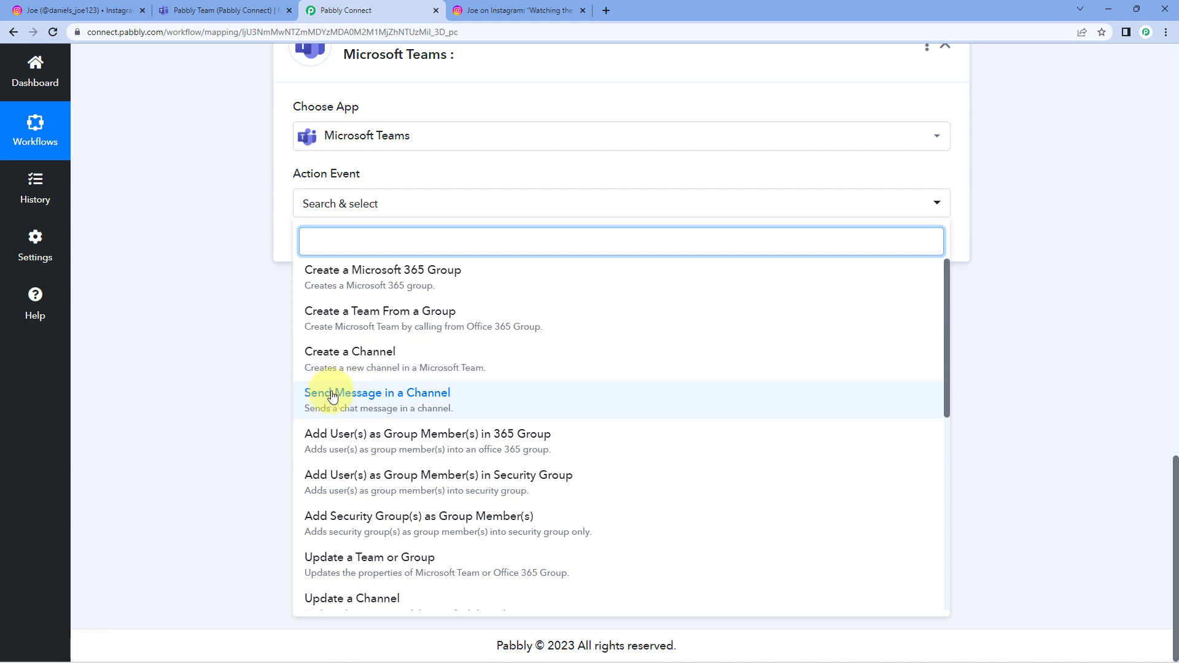
{"action": "left_click", "coordinate": [478, 396]}
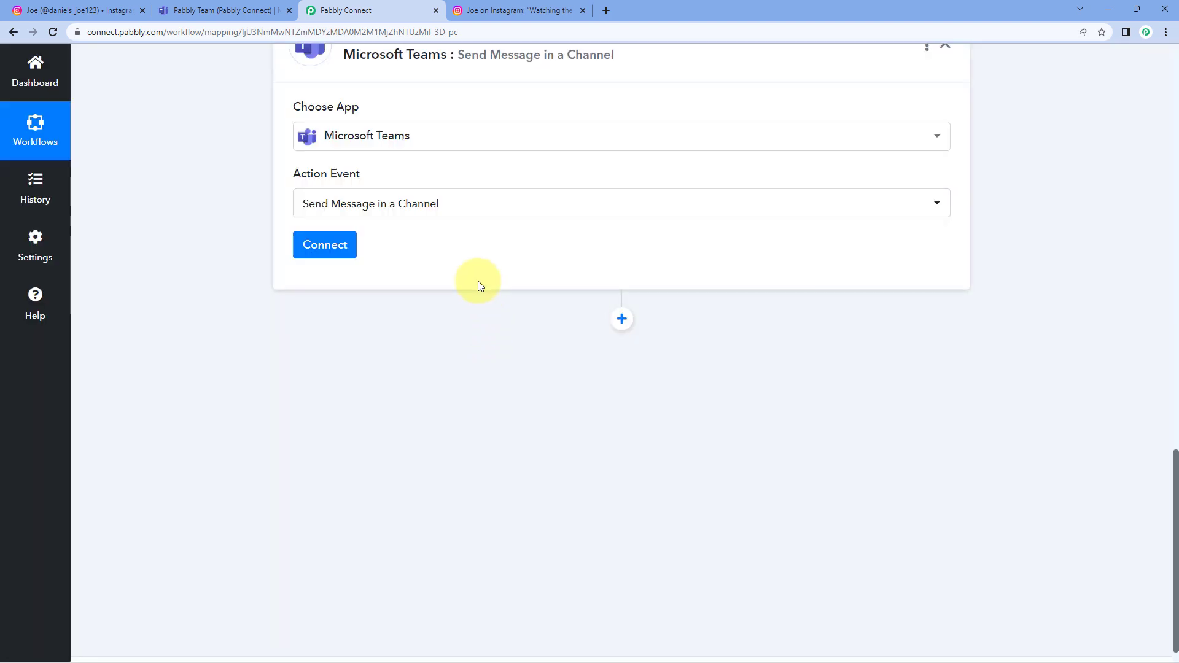
{"action": "scroll", "coordinate": [480, 285], "scroll_direction": "up", "scroll_amount": 1}
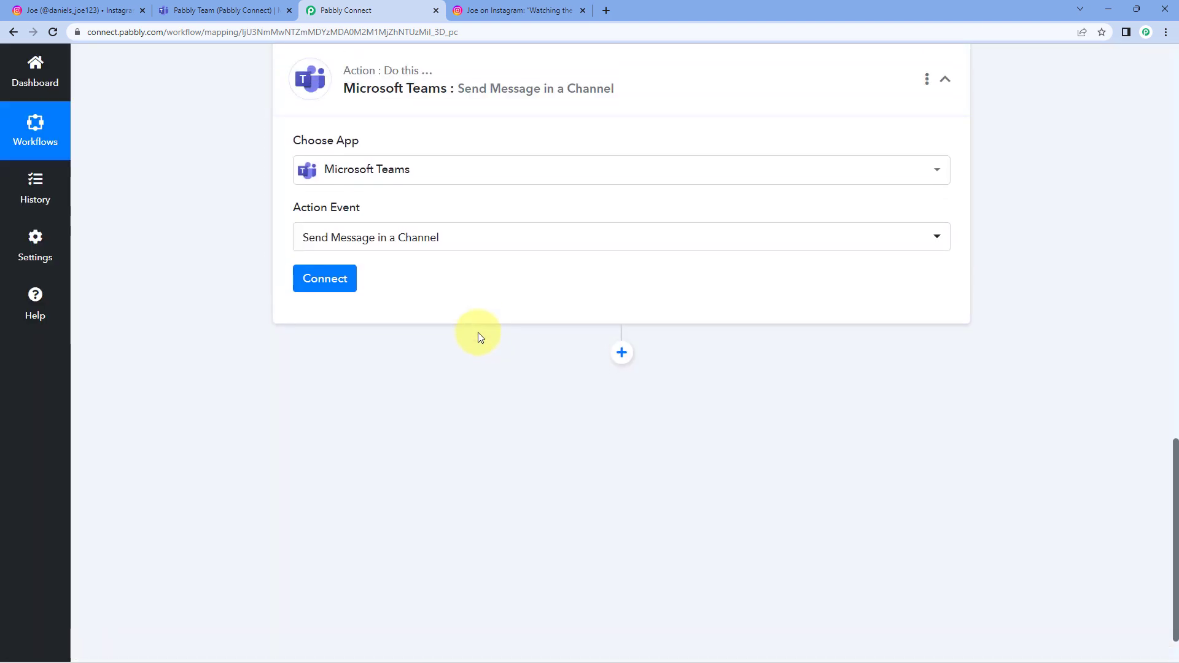
Add a new Microsoft Teams connection named Microsoft Teams #2 to the action and accept the requested permissions for Pabbly Connect
{"action": "left_click", "coordinate": [347, 282]}
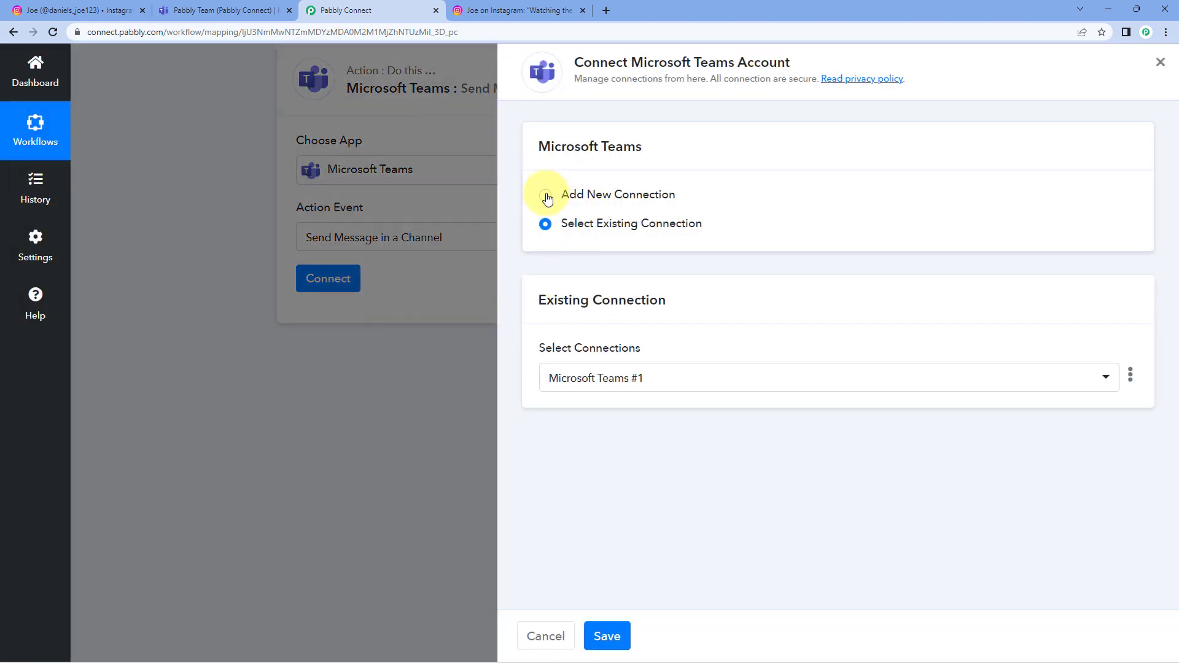
{"action": "left_click", "coordinate": [546, 196]}
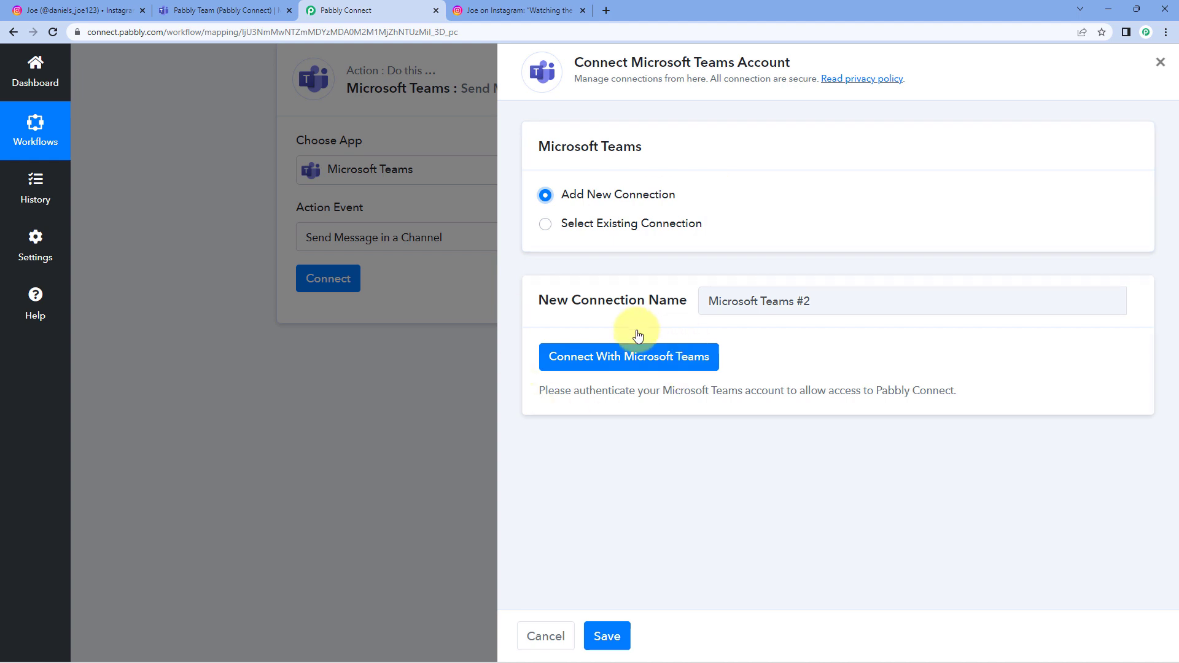
{"action": "left_click", "coordinate": [632, 363]}
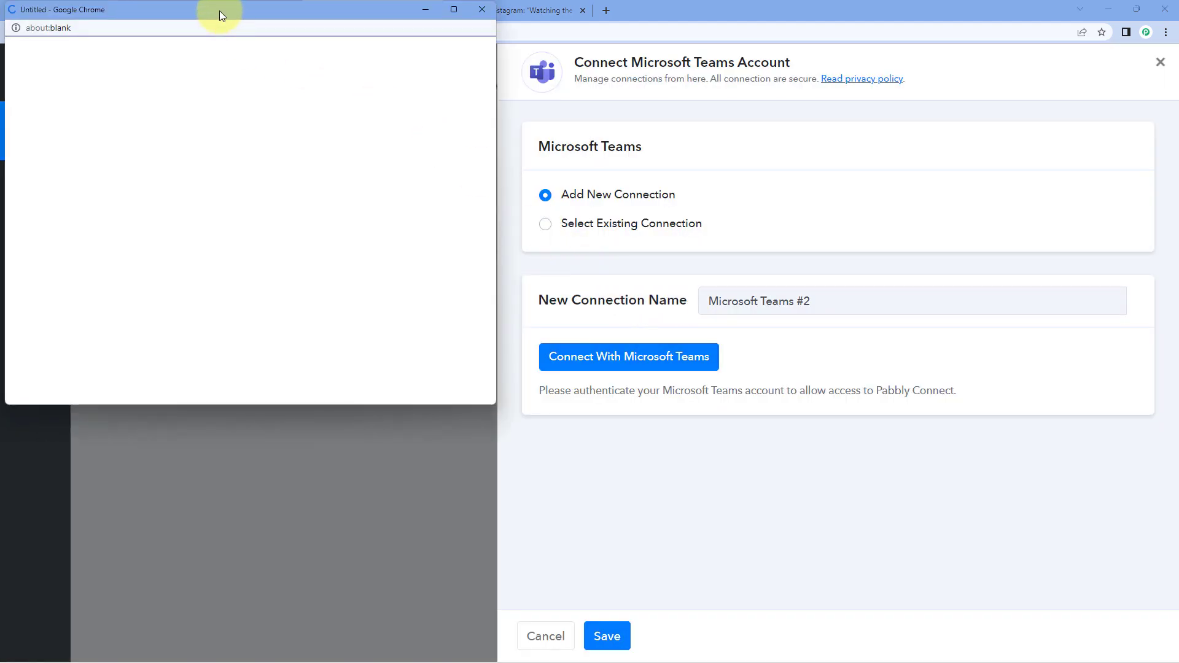
{"action": "left_click_drag", "start_coordinate": [219, 10], "coordinate": [235, 54]}
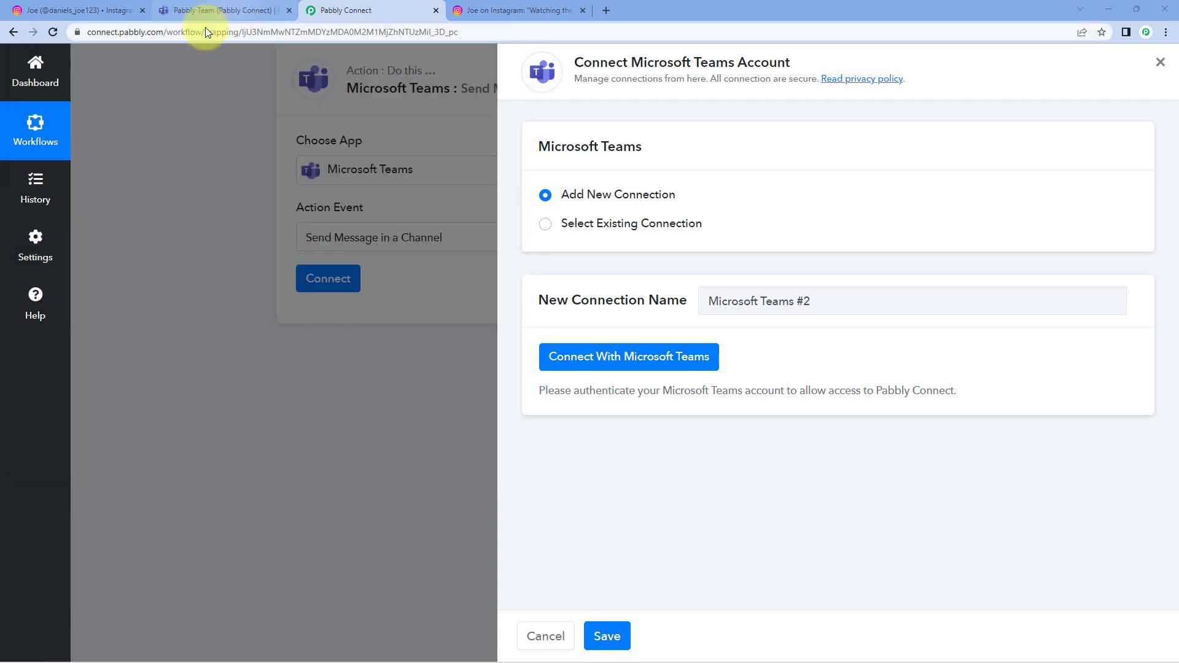
{"action": "left_click", "coordinate": [211, 11]}
{"action": "left_click", "coordinate": [375, 8]}
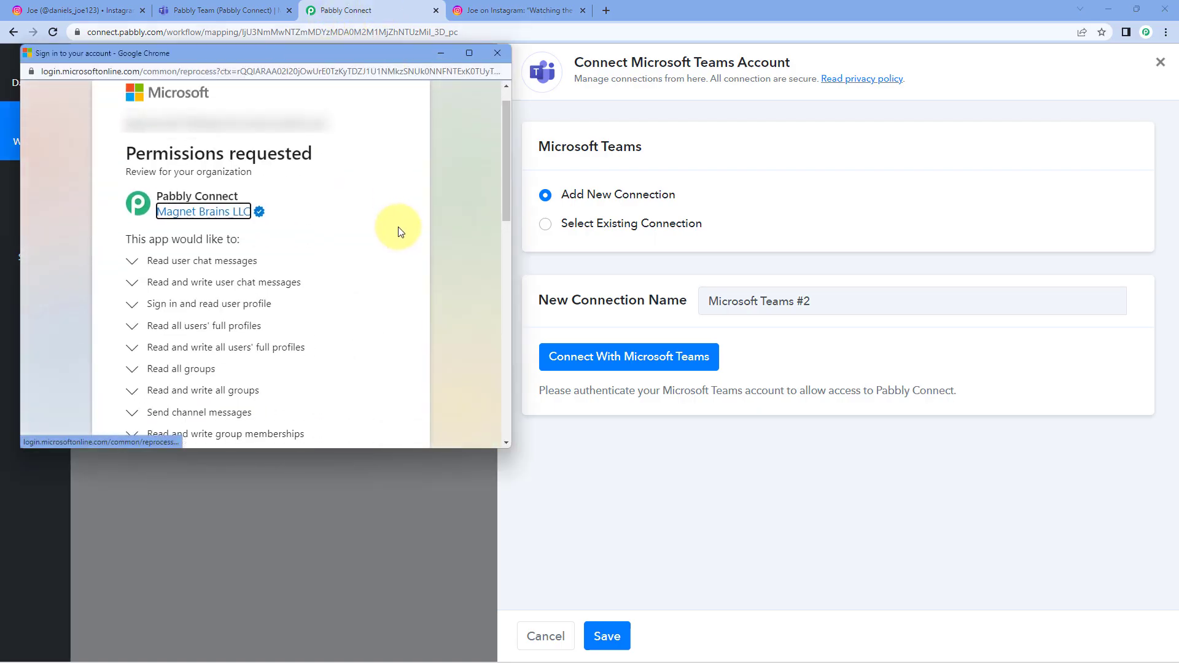
{"action": "scroll", "coordinate": [398, 227], "scroll_direction": "down", "scroll_amount": 6}
{"action": "scroll", "coordinate": [398, 231], "scroll_direction": "down", "scroll_amount": 5}
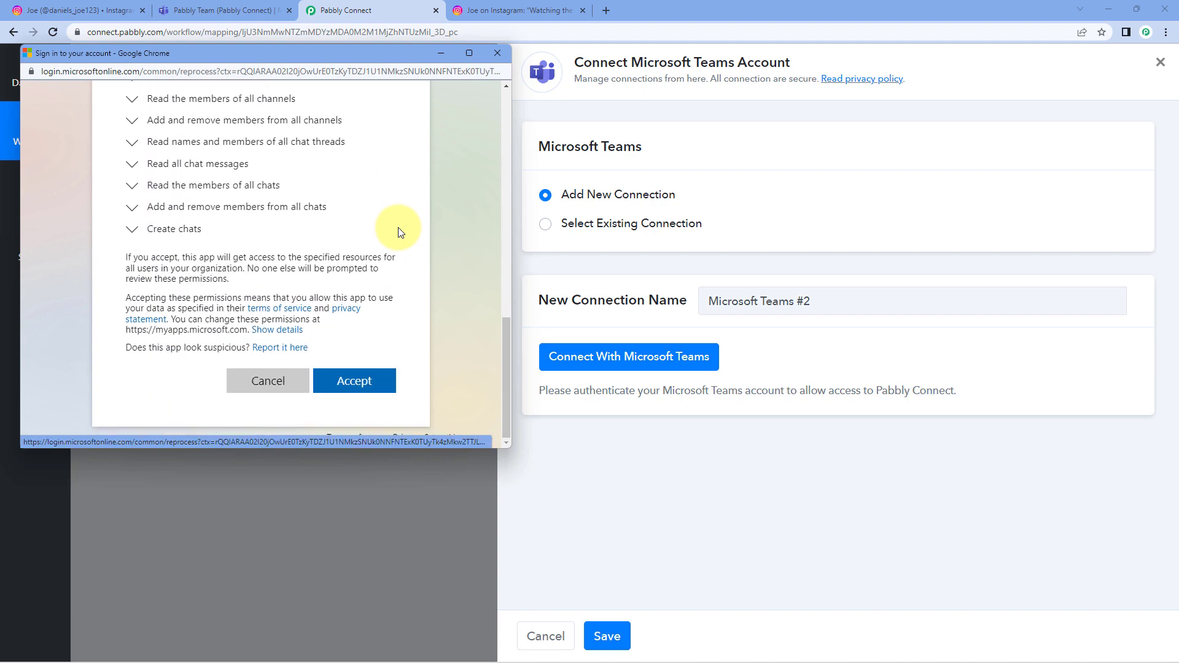
{"action": "left_click", "coordinate": [380, 380]}
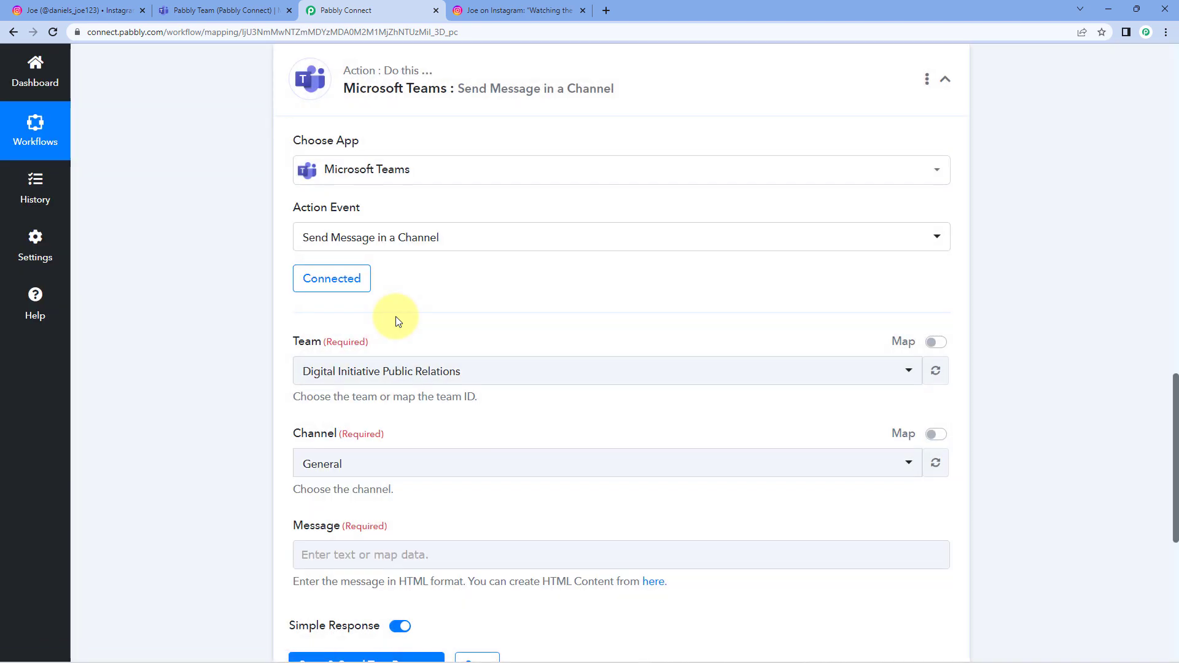
Open the action's Team choices and compare them with the team list in Microsoft Teams, collapsing the Mark 8 Project Team and Pabbly Connect entries
{"action": "scroll", "coordinate": [400, 319], "scroll_direction": "down", "scroll_amount": 1}
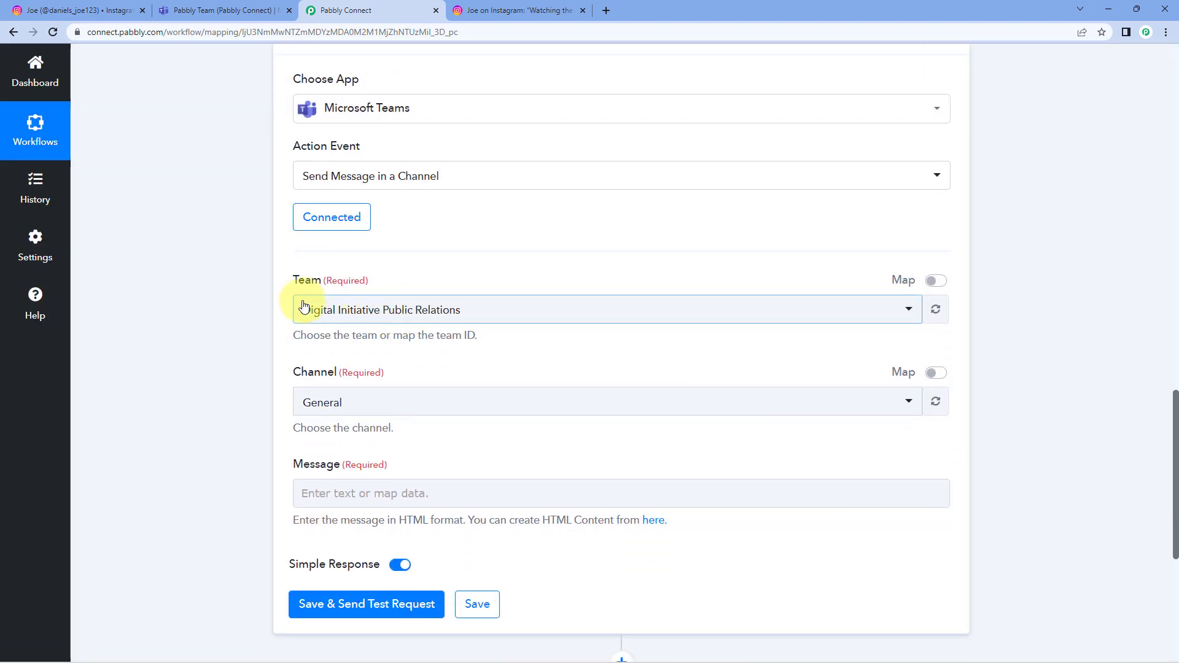
{"action": "left_click", "coordinate": [505, 301]}
{"action": "scroll", "coordinate": [241, 230], "scroll_direction": "down", "scroll_amount": 2}
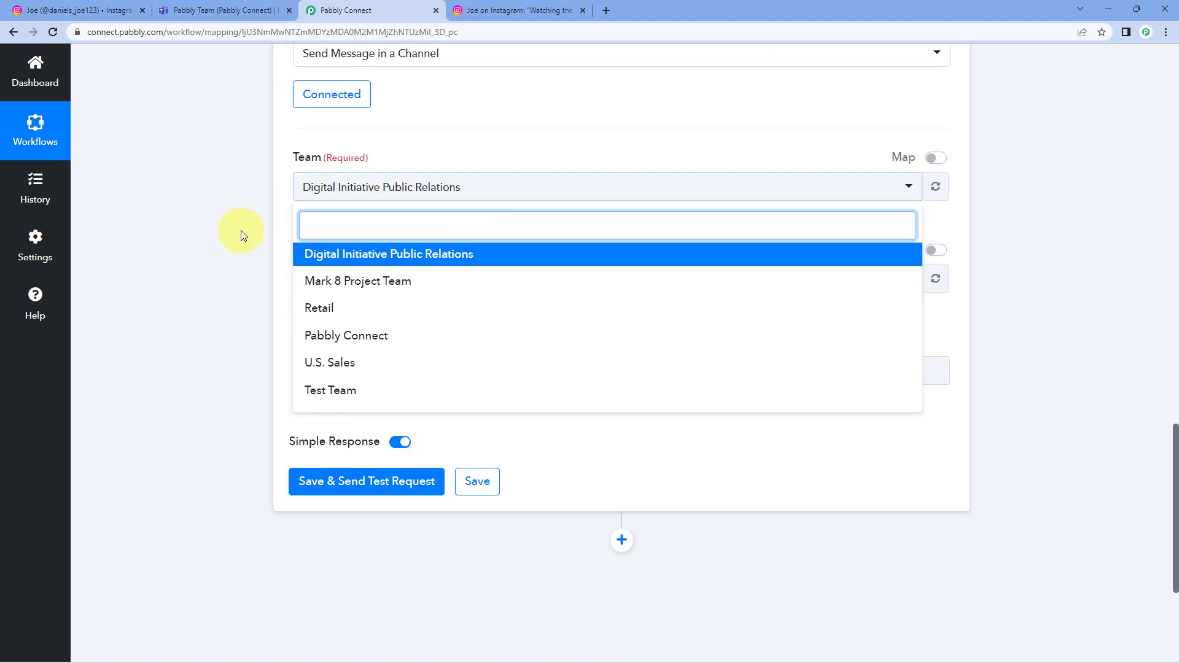
{"action": "left_click", "coordinate": [203, 10]}
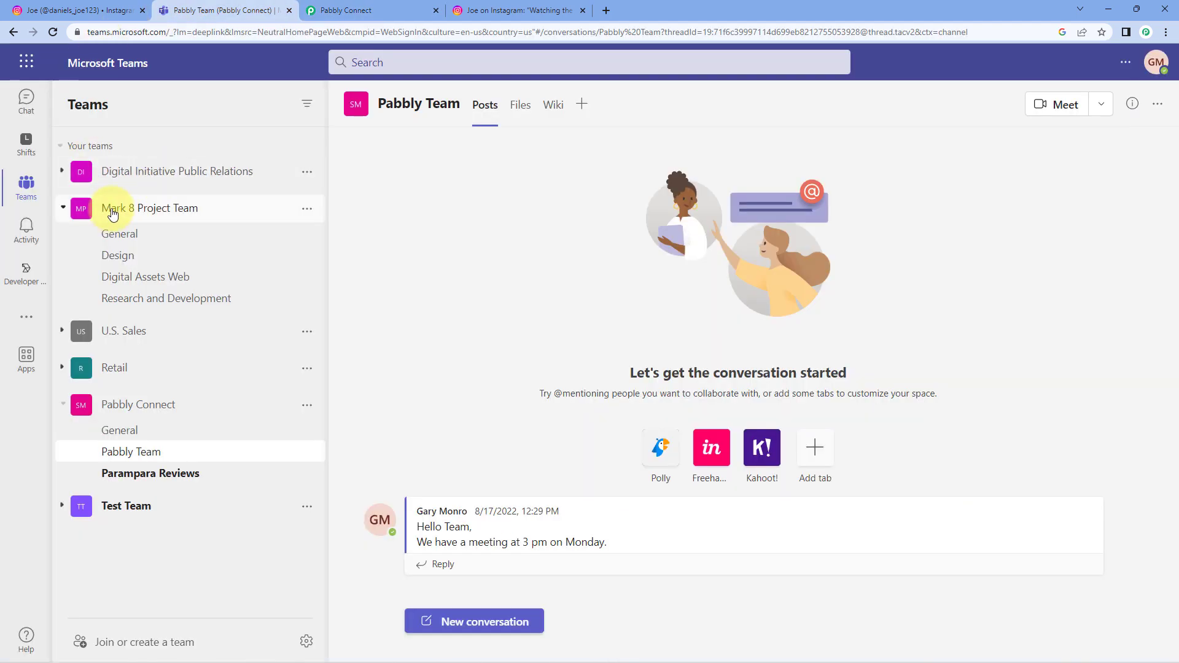
{"action": "left_click", "coordinate": [62, 208]}
{"action": "left_click", "coordinate": [62, 319]}
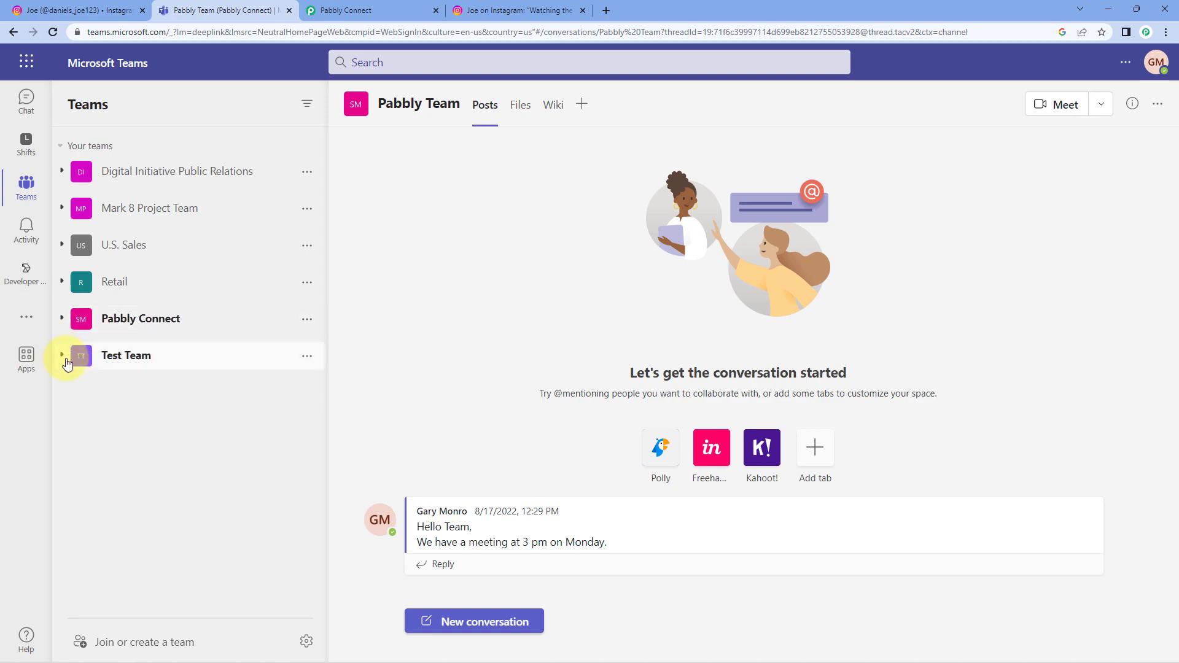
{"action": "left_click", "coordinate": [347, 9]}
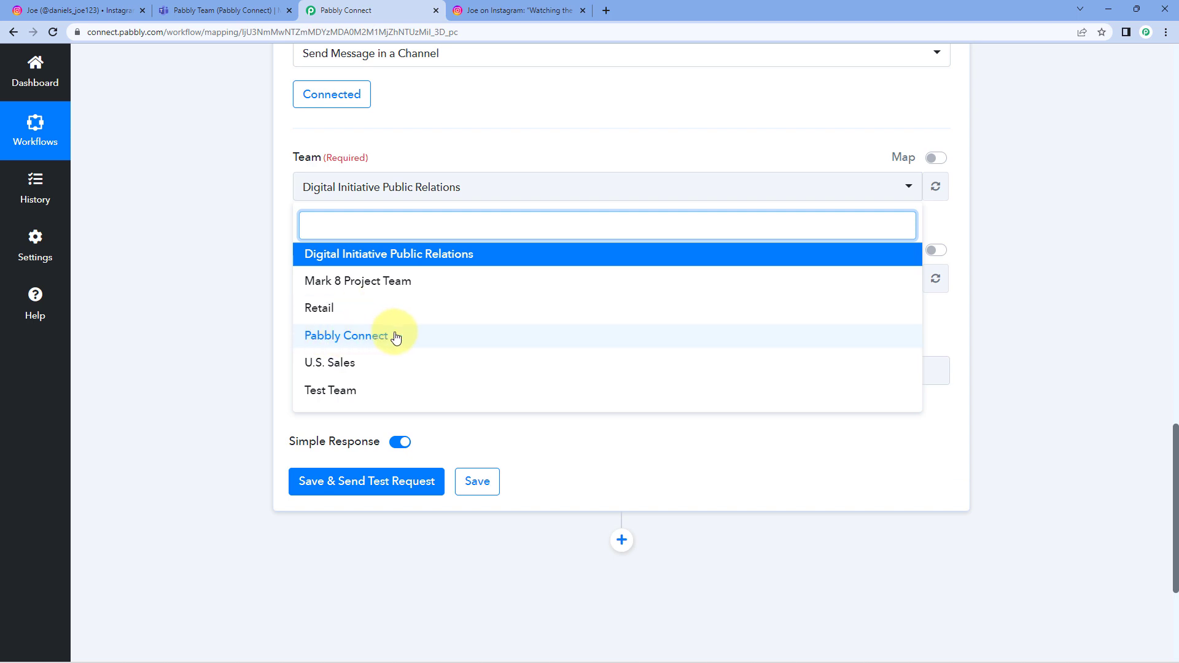
Check the Pabbly Connect team's channels in Microsoft Teams, and set the action's Team to Pabbly Connect in the workflow
{"action": "left_click", "coordinate": [222, 10]}
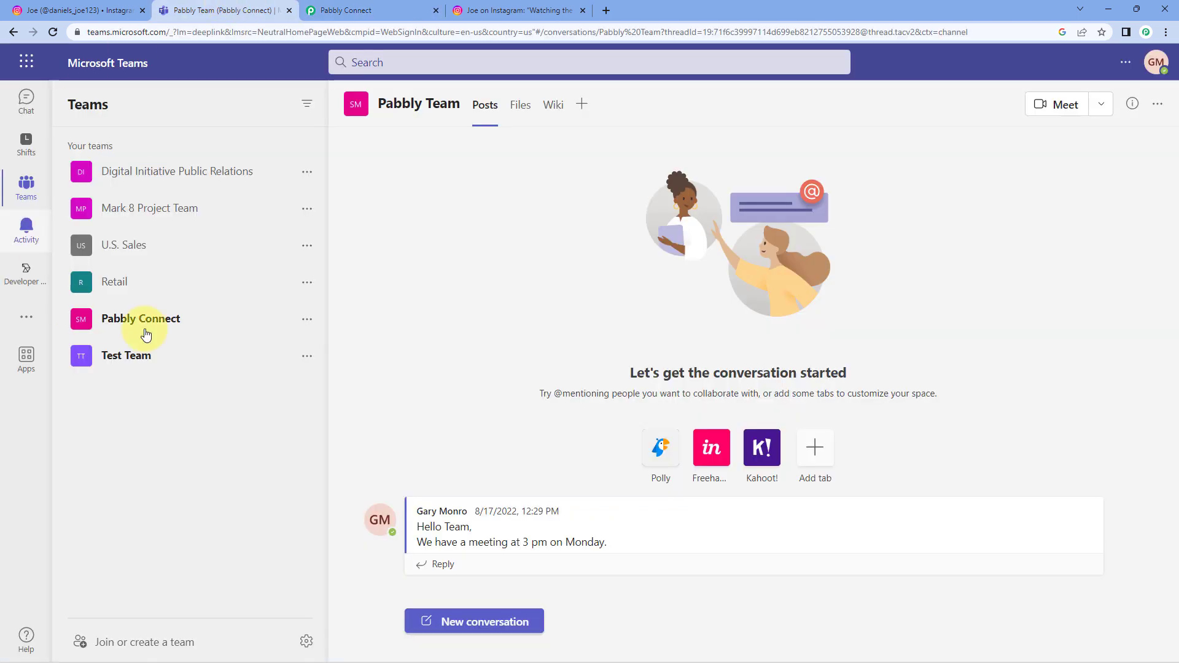
{"action": "left_click", "coordinate": [68, 322]}
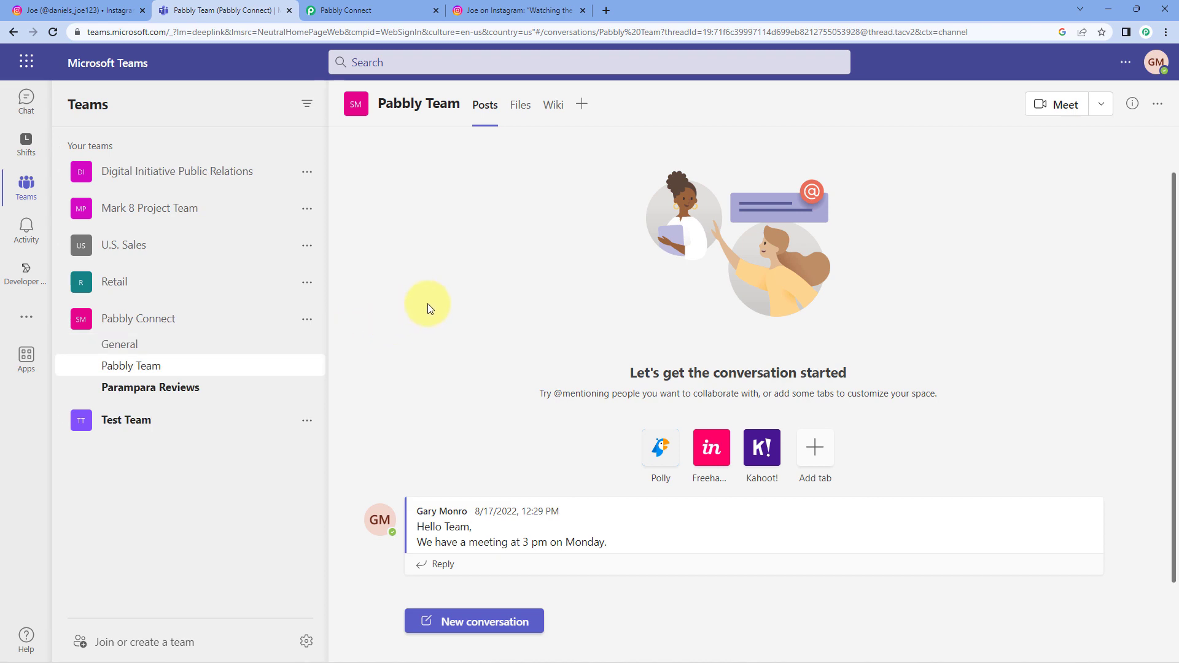
{"action": "left_click", "coordinate": [369, 10]}
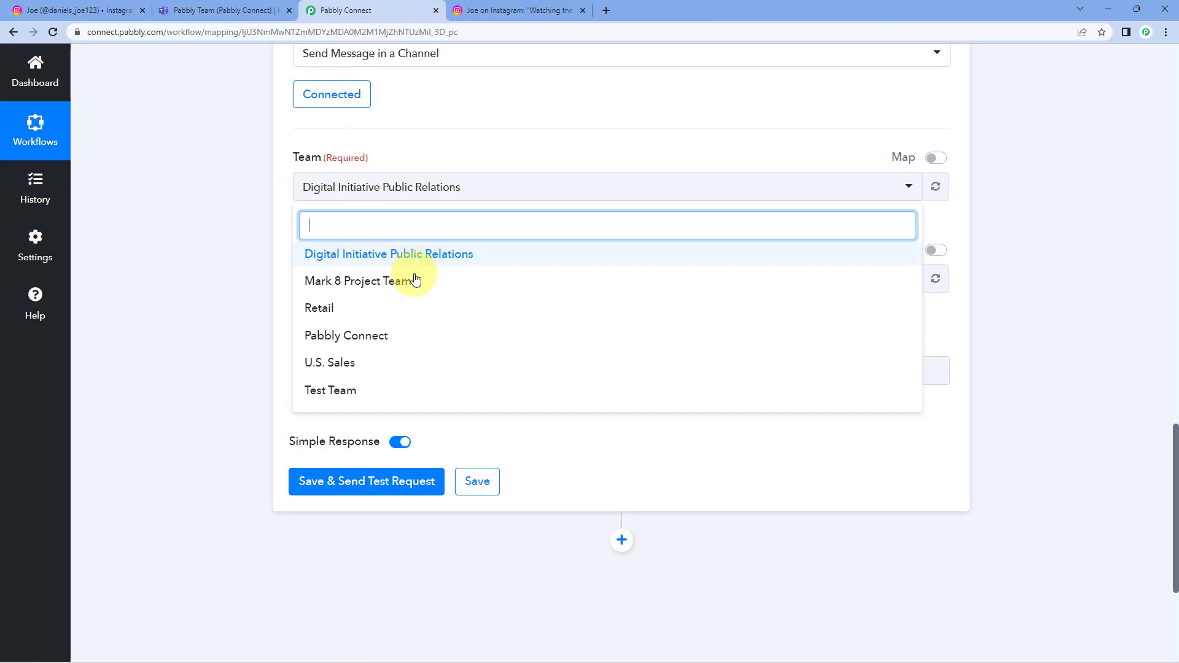
{"action": "left_click", "coordinate": [382, 337]}
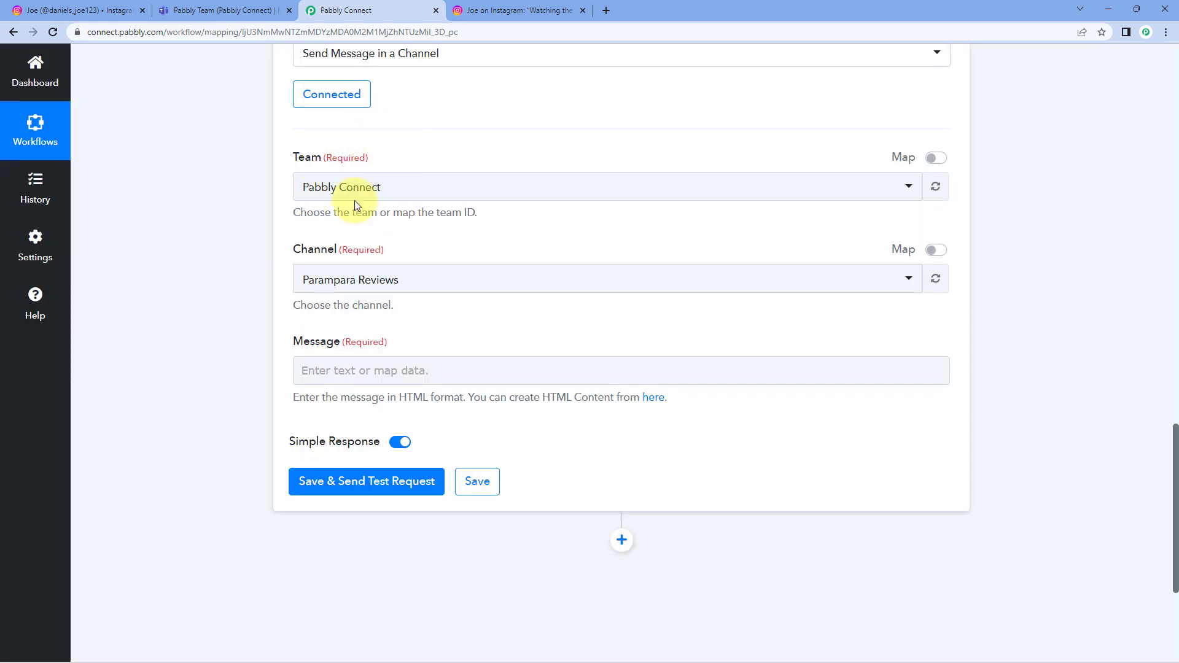
Set the action's Channel to Pabbly Team, checking the channel name against Microsoft Teams
{"action": "left_click", "coordinate": [429, 284]}
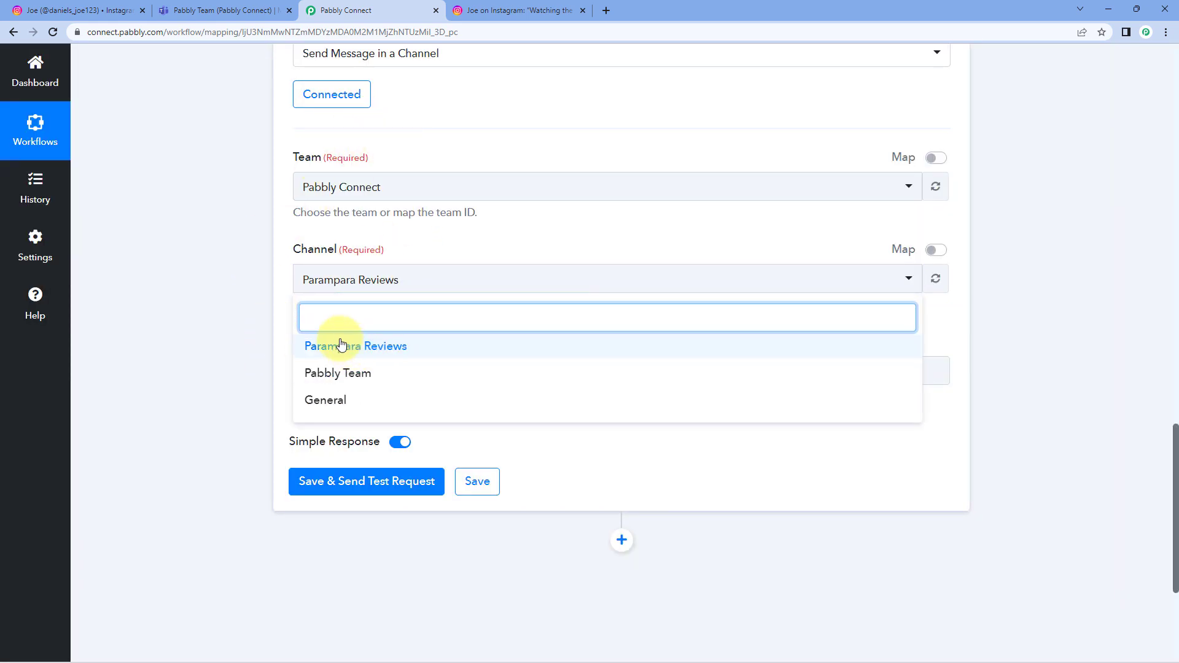
{"action": "left_click", "coordinate": [203, 10]}
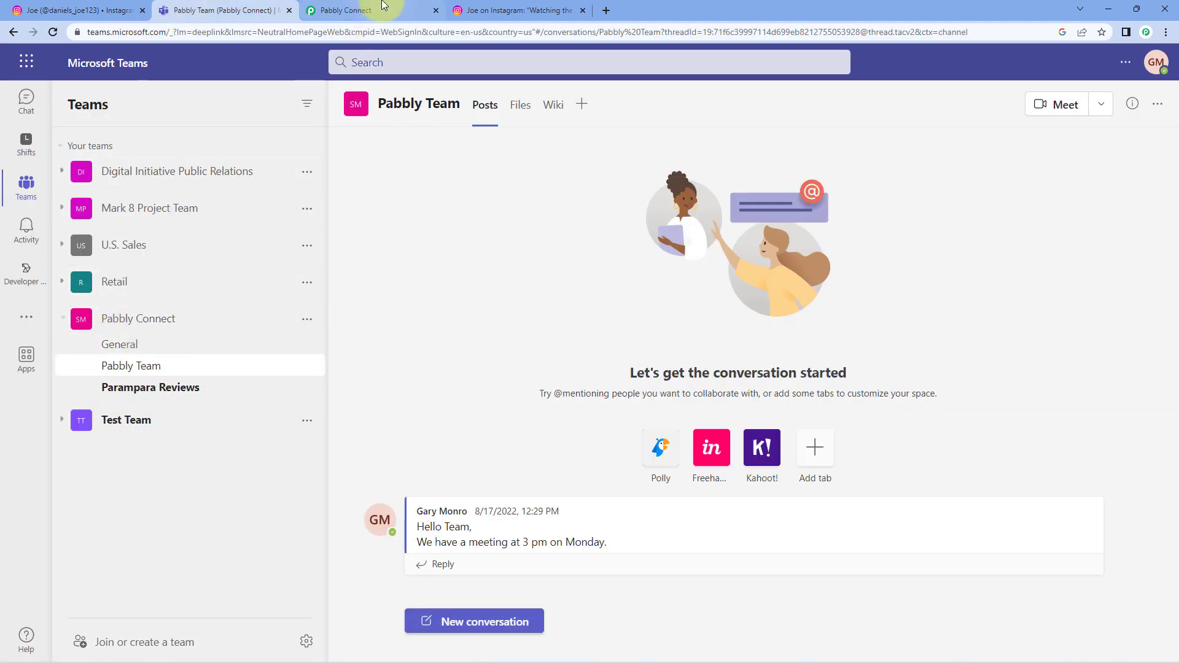
{"action": "left_click", "coordinate": [346, 11]}
{"action": "left_click", "coordinate": [337, 375]}
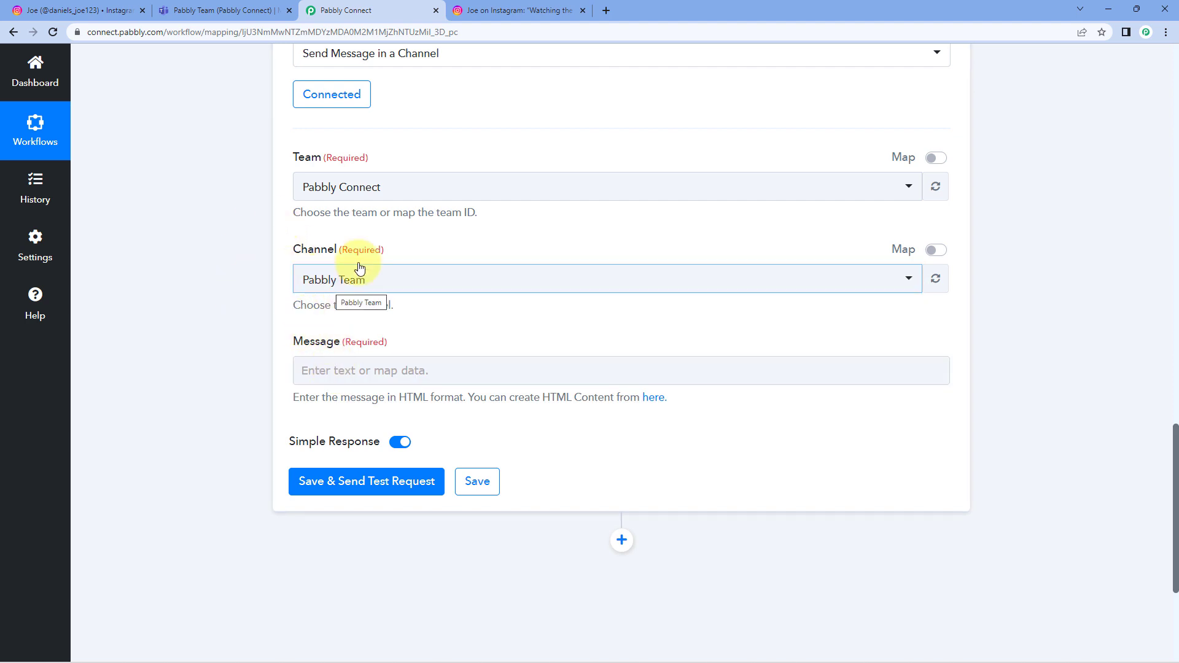
Write the message "Hello Team," and "We have just now shared a new post on Instagram:" with separate "Caption:" and "Link:" lines
{"action": "scroll", "coordinate": [455, 273], "scroll_direction": "down", "scroll_amount": 1}
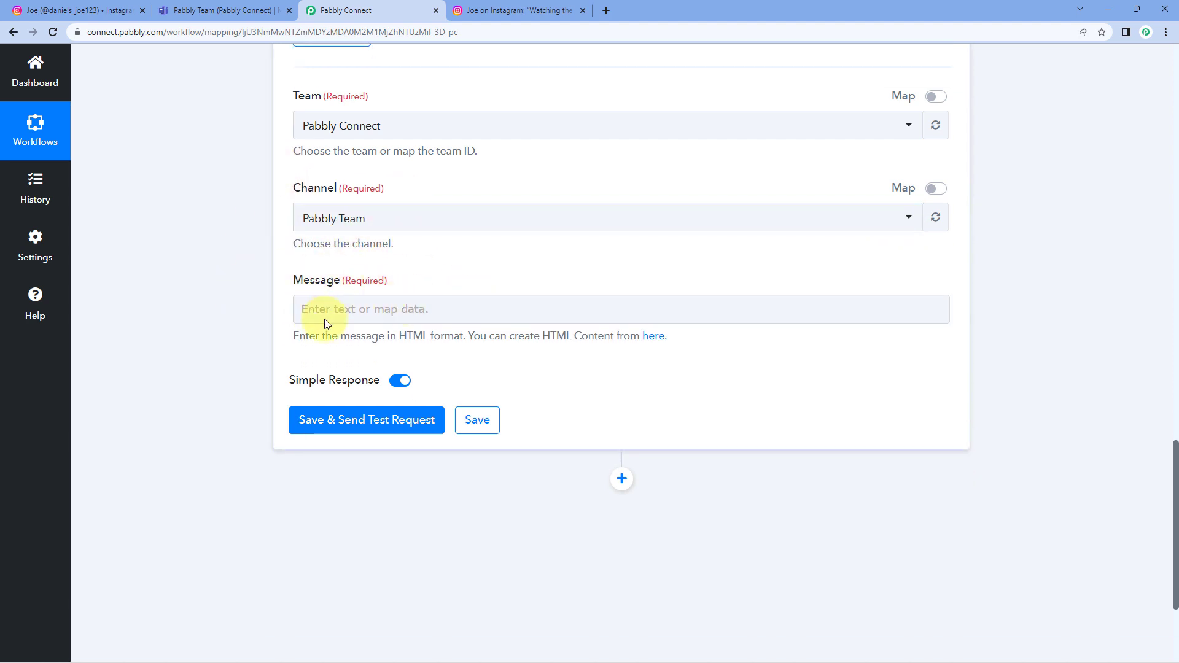
{"action": "left_click", "coordinate": [390, 307]}
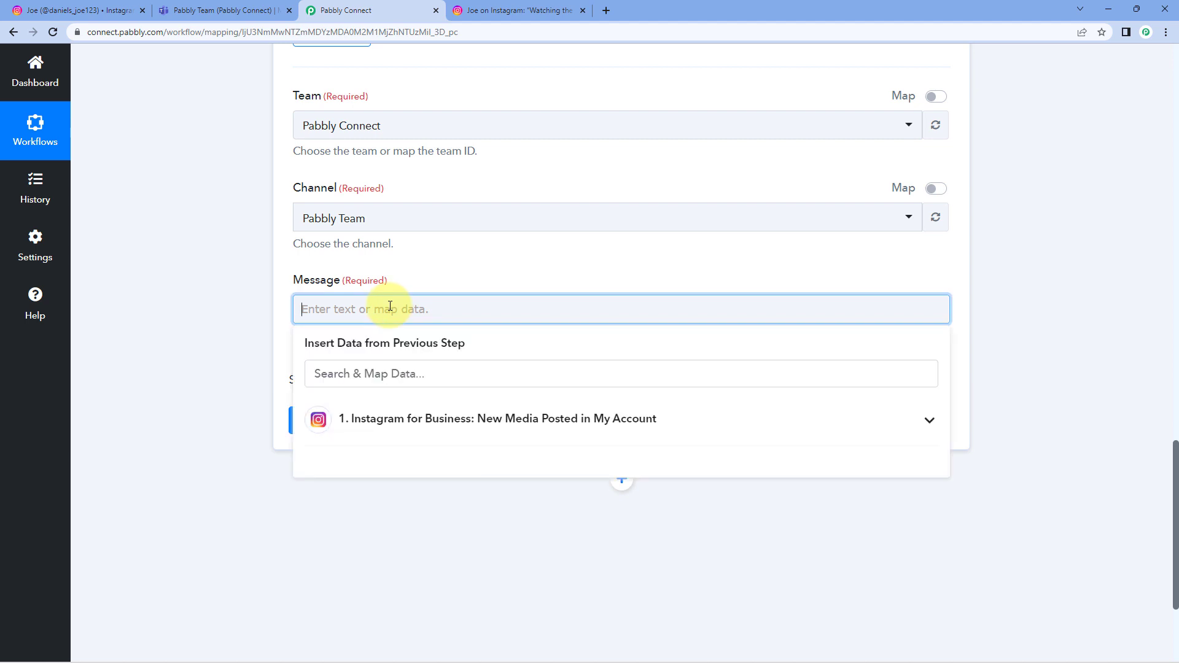
{"action": "type", "text": "Hello team,"}
{"action": "key", "text": "Return"}
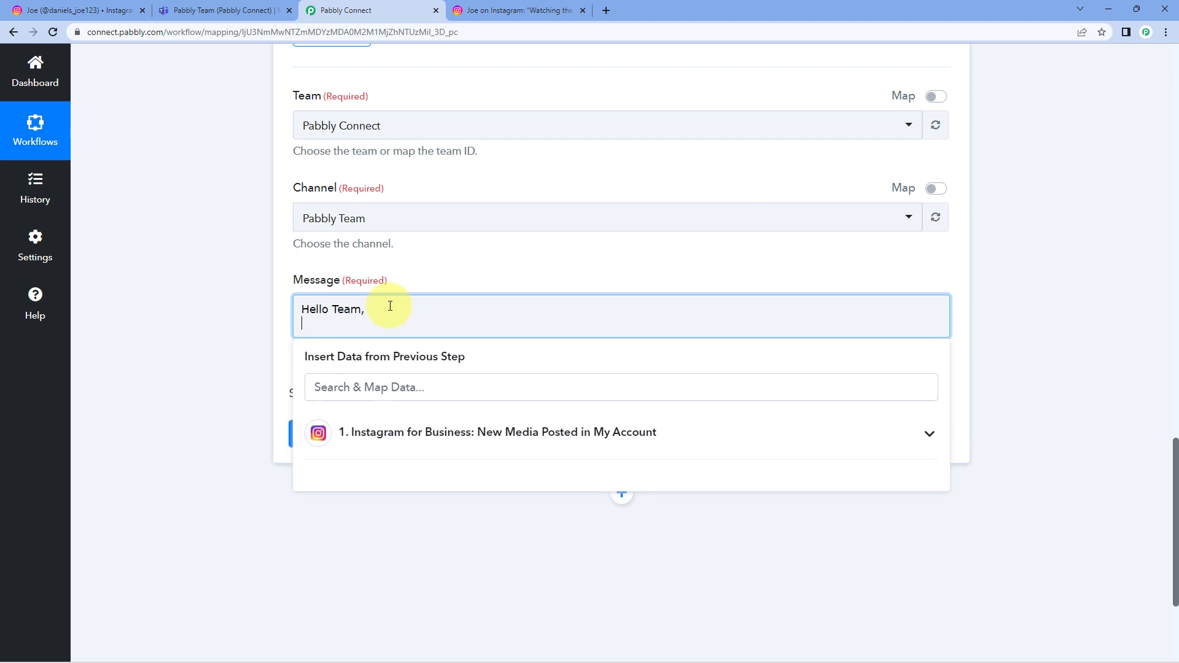
{"action": "type", "text": "We have just now shared a new post on Instagram:"}
{"action": "key", "text": "Return"}
{"action": "type", "text": "Caption:"}
{"action": "key", "text": "Return"}
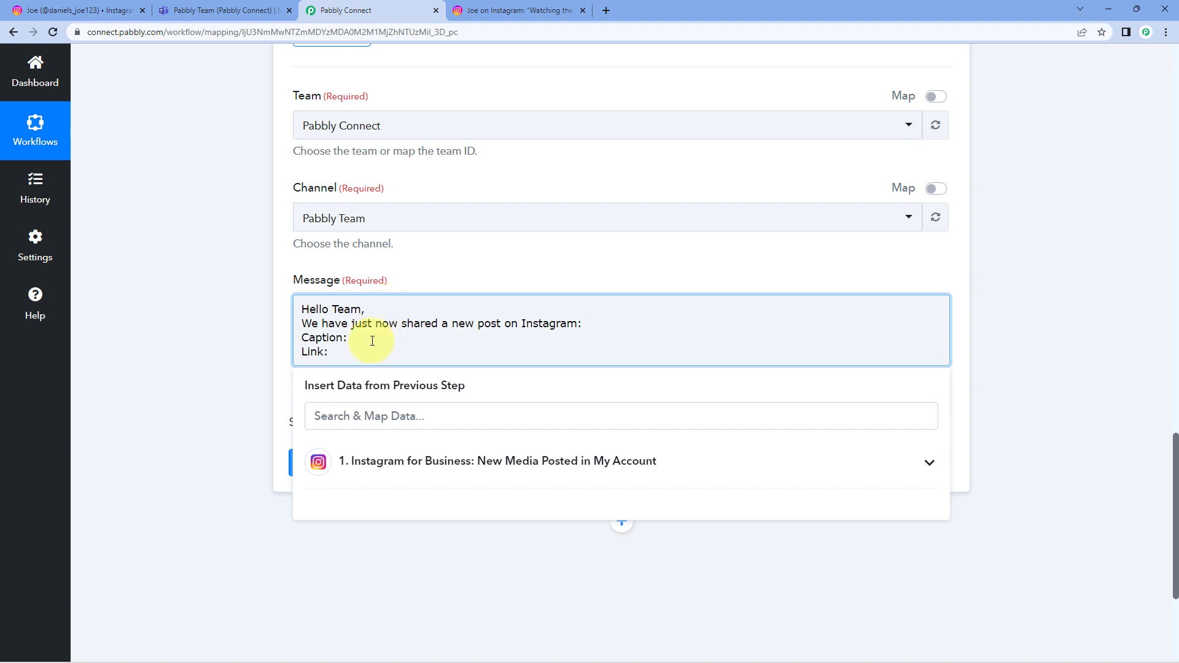
{"action": "left_click", "coordinate": [421, 281]}
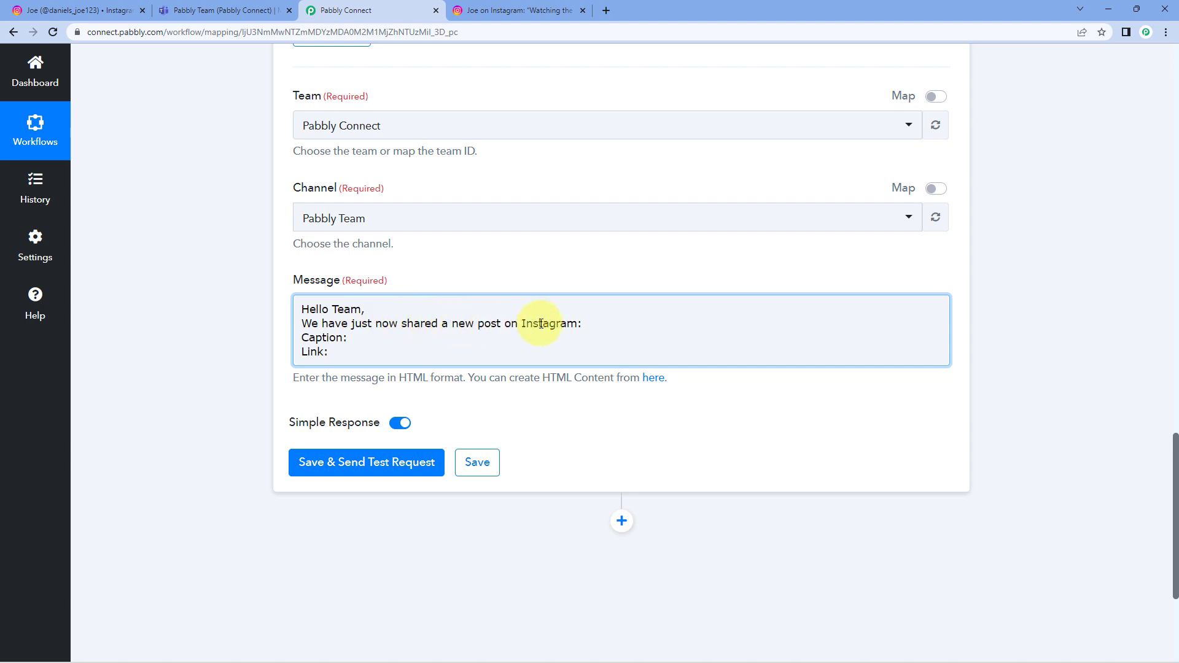
Switch to the Instagram post to check its image and caption, and return to the workflow
{"action": "left_click", "coordinate": [352, 337]}
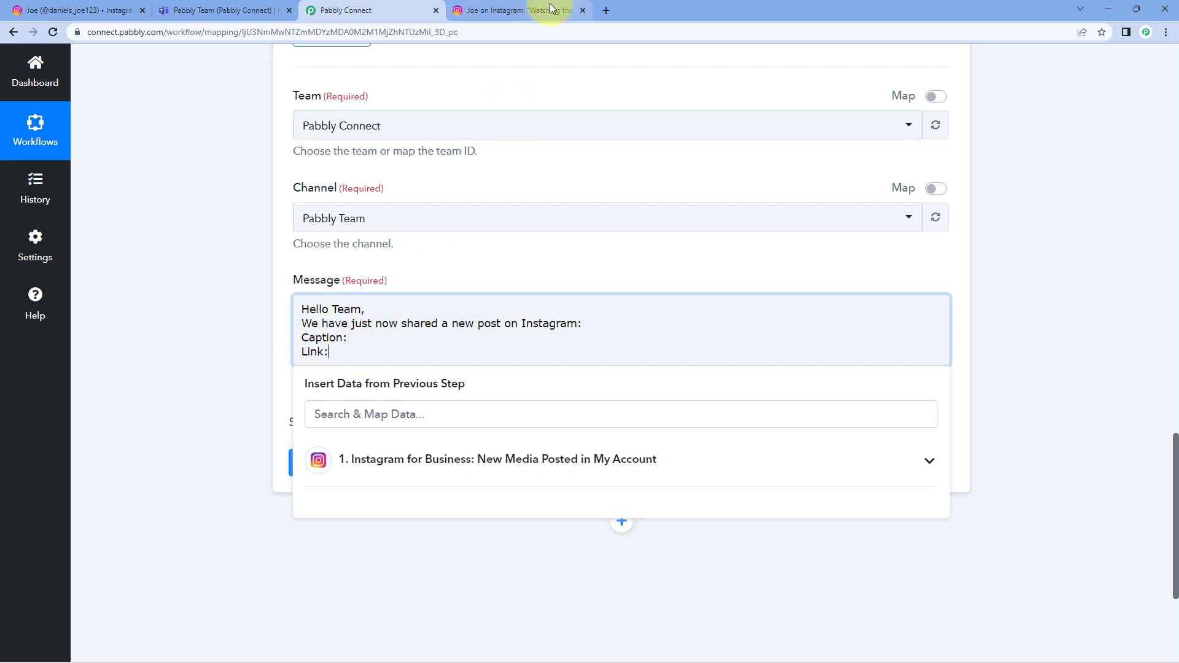
{"action": "left_click", "coordinate": [514, 10]}
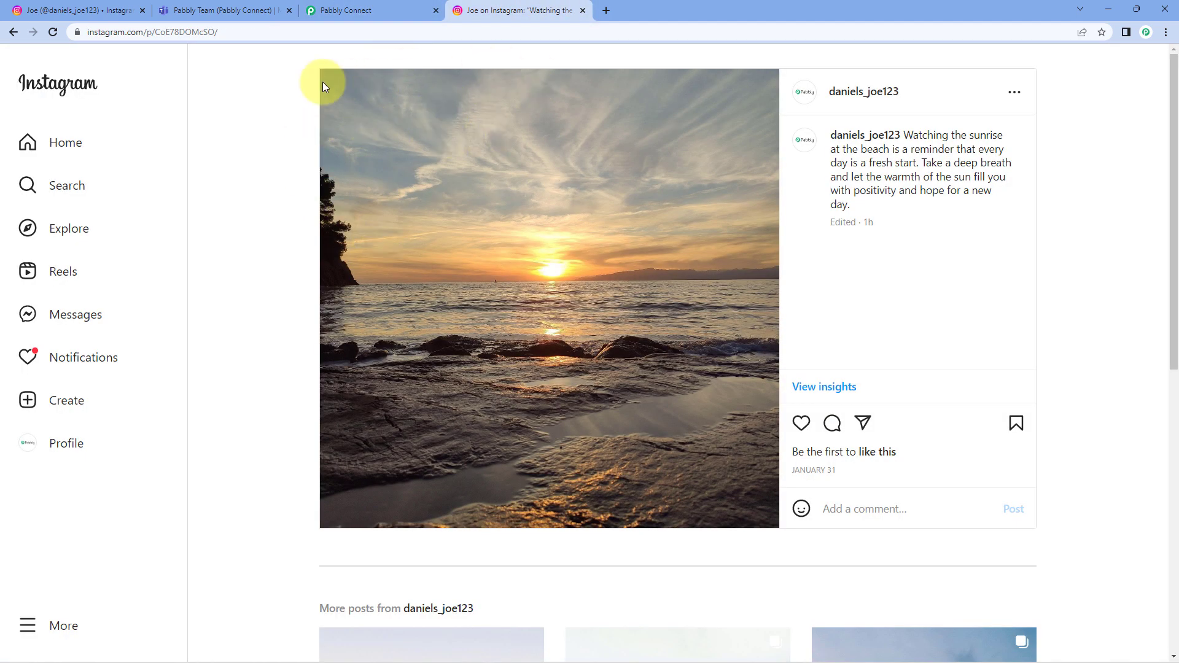
{"action": "left_click", "coordinate": [381, 8]}
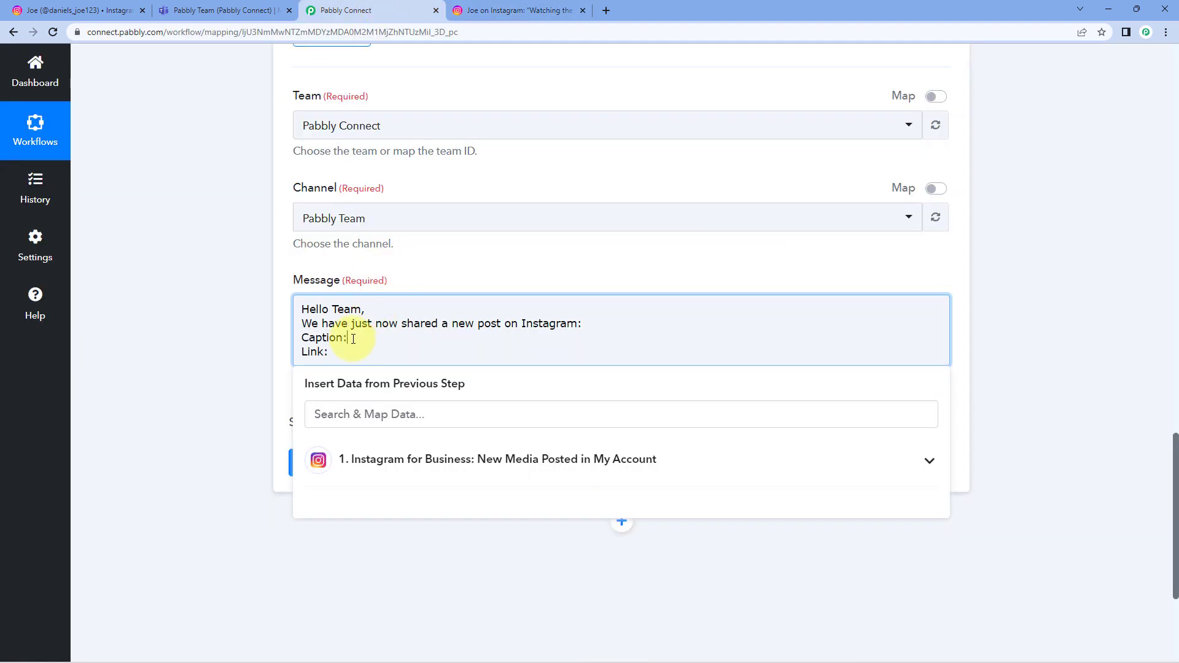
Examine the Res1 Caption and Res1 Permalink values in the Instagram trigger response
{"action": "scroll", "coordinate": [524, 260], "scroll_direction": "up", "scroll_amount": 10}
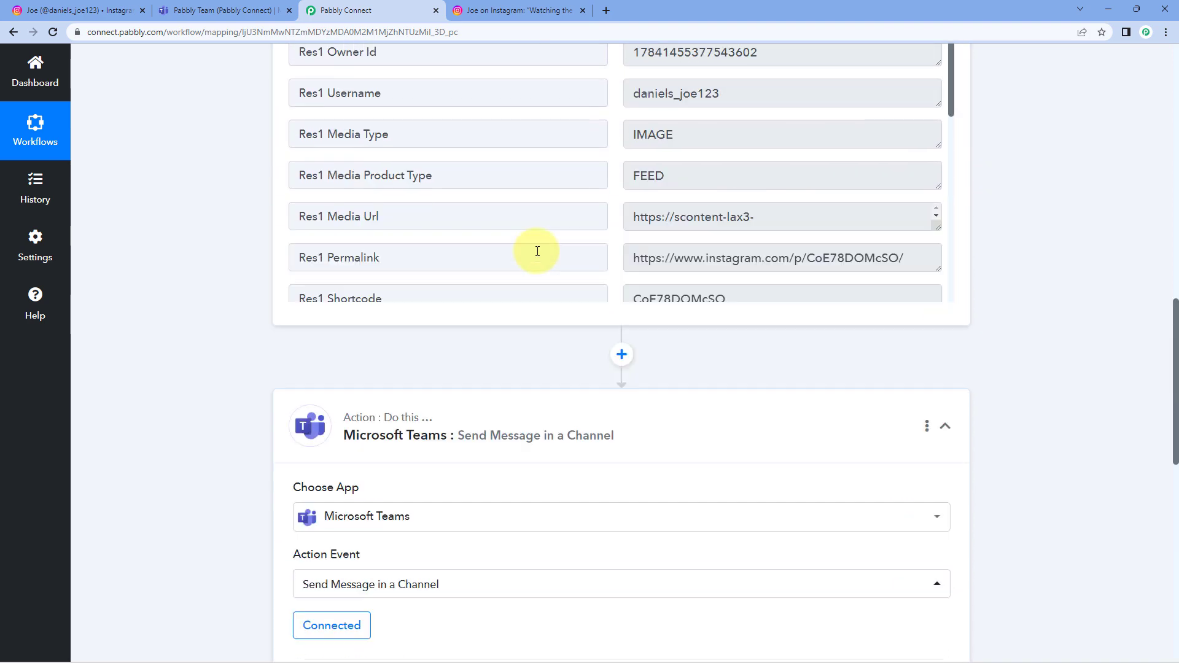
{"action": "scroll", "coordinate": [662, 293], "scroll_direction": "up", "scroll_amount": 5}
{"action": "scroll", "coordinate": [662, 294], "scroll_direction": "down", "scroll_amount": 6}
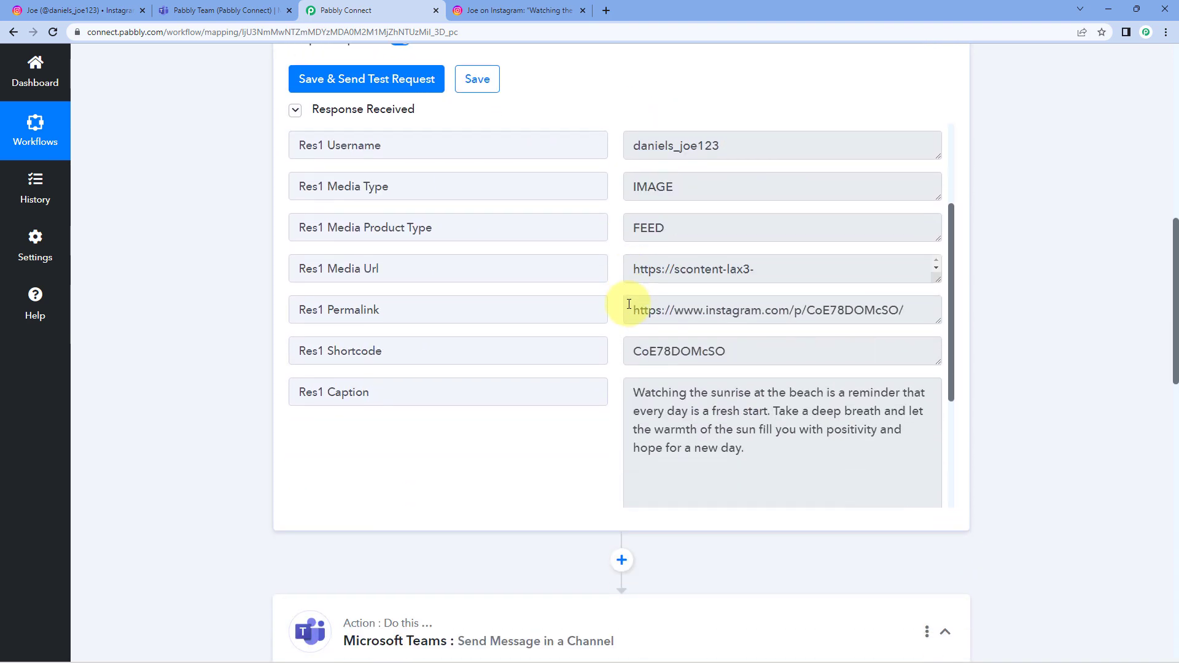
{"action": "scroll", "coordinate": [629, 304], "scroll_direction": "down", "scroll_amount": 1}
{"action": "left_click_drag", "start_coordinate": [746, 419], "coordinate": [632, 321]}
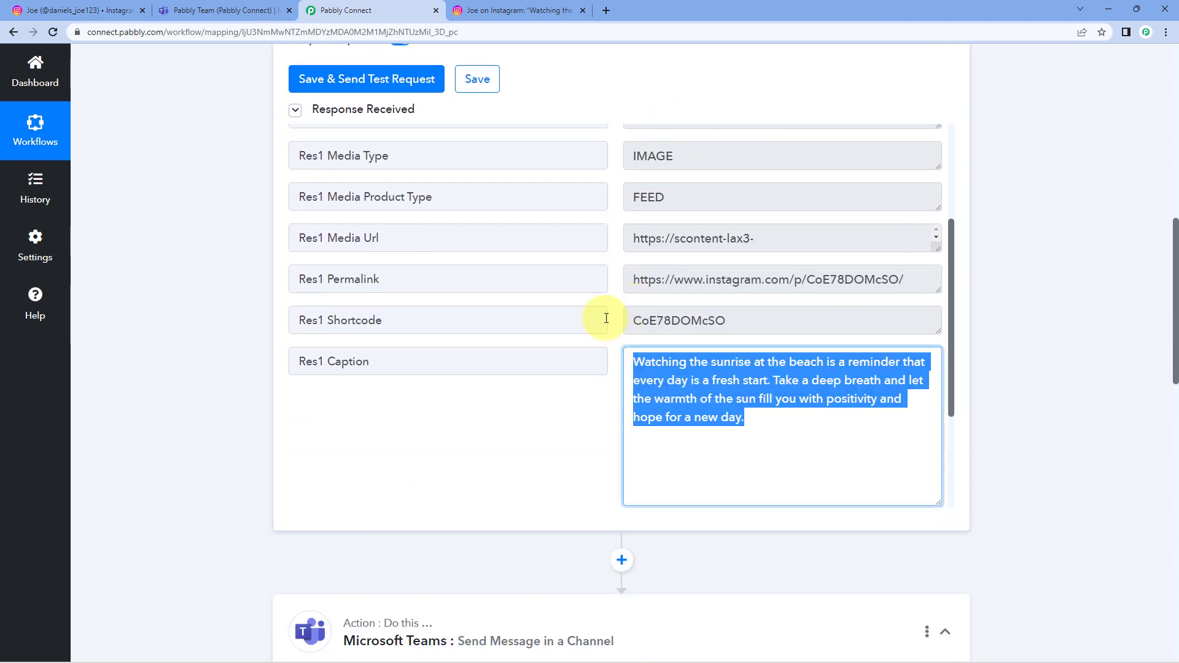
{"action": "left_click", "coordinate": [606, 318]}
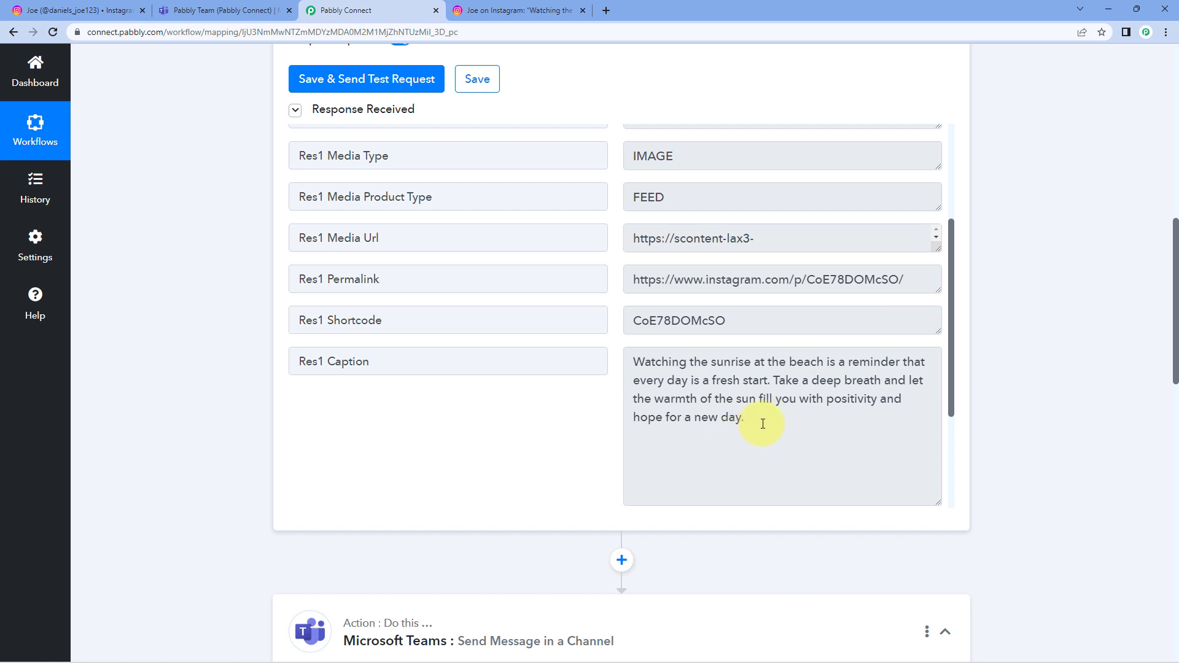
{"action": "left_click_drag", "start_coordinate": [763, 424], "coordinate": [614, 307]}
{"action": "scroll", "coordinate": [614, 337], "scroll_direction": "down", "scroll_amount": 1}
{"action": "left_click", "coordinate": [615, 301]}
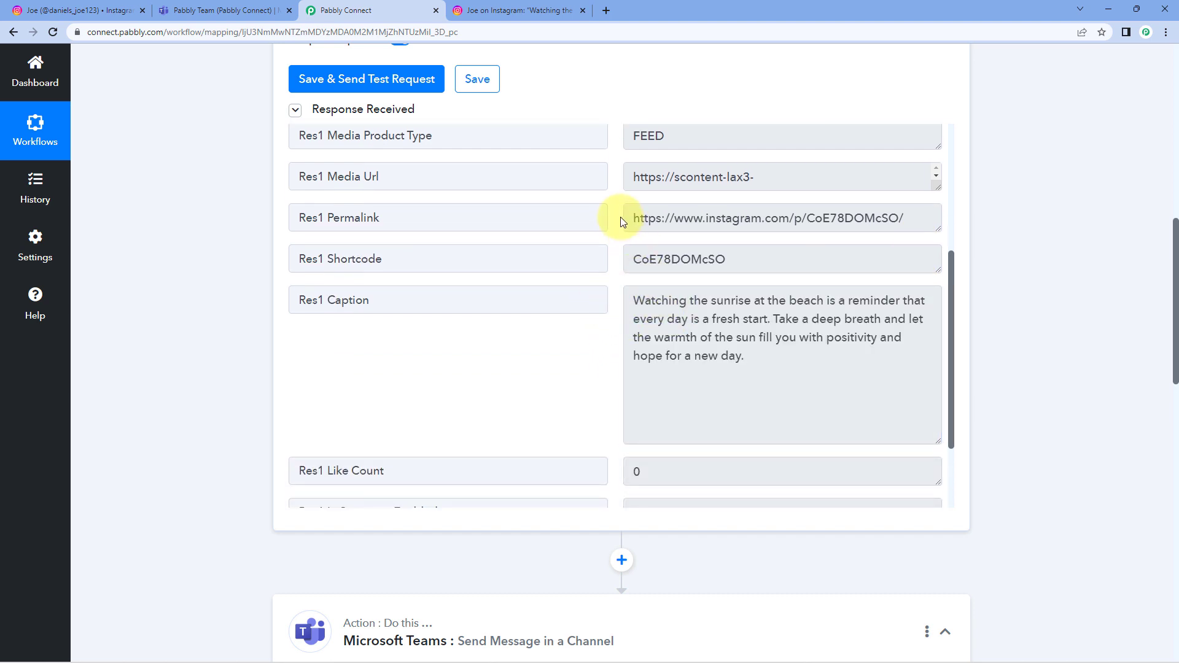
{"action": "left_click_drag", "start_coordinate": [639, 216], "coordinate": [934, 217]}
{"action": "left_click", "coordinate": [940, 218]}
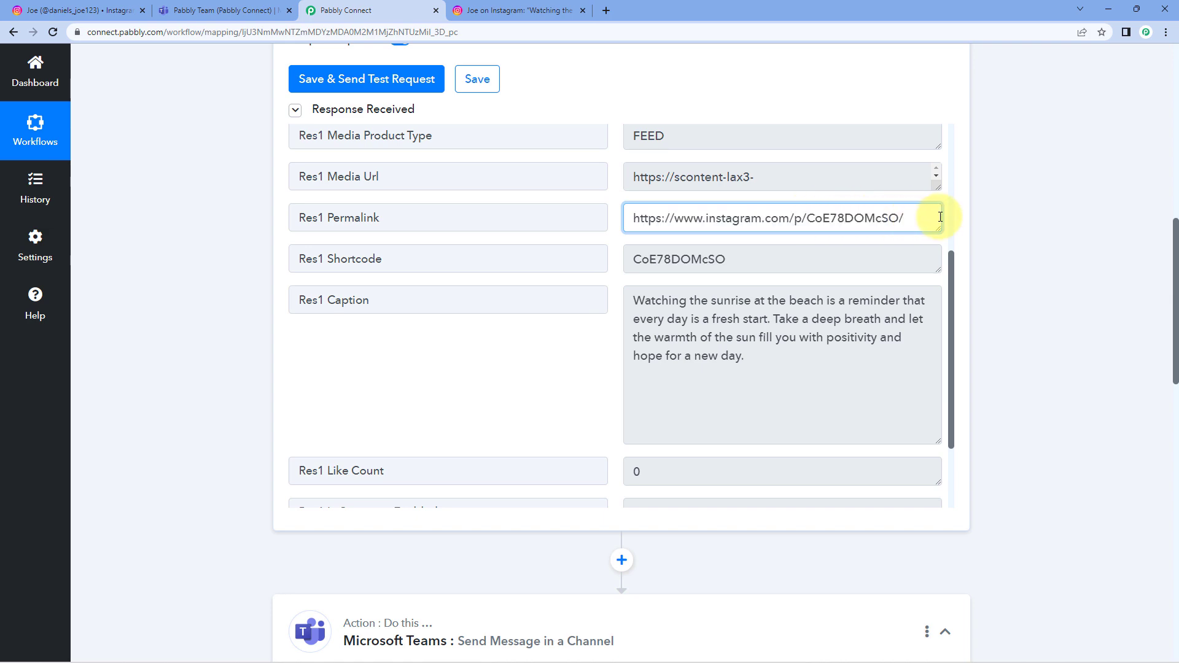
Map the Instagram trigger's Res1 Caption value after the "Caption:" label in the Teams message
{"action": "scroll", "coordinate": [192, 274], "scroll_direction": "down", "scroll_amount": 10}
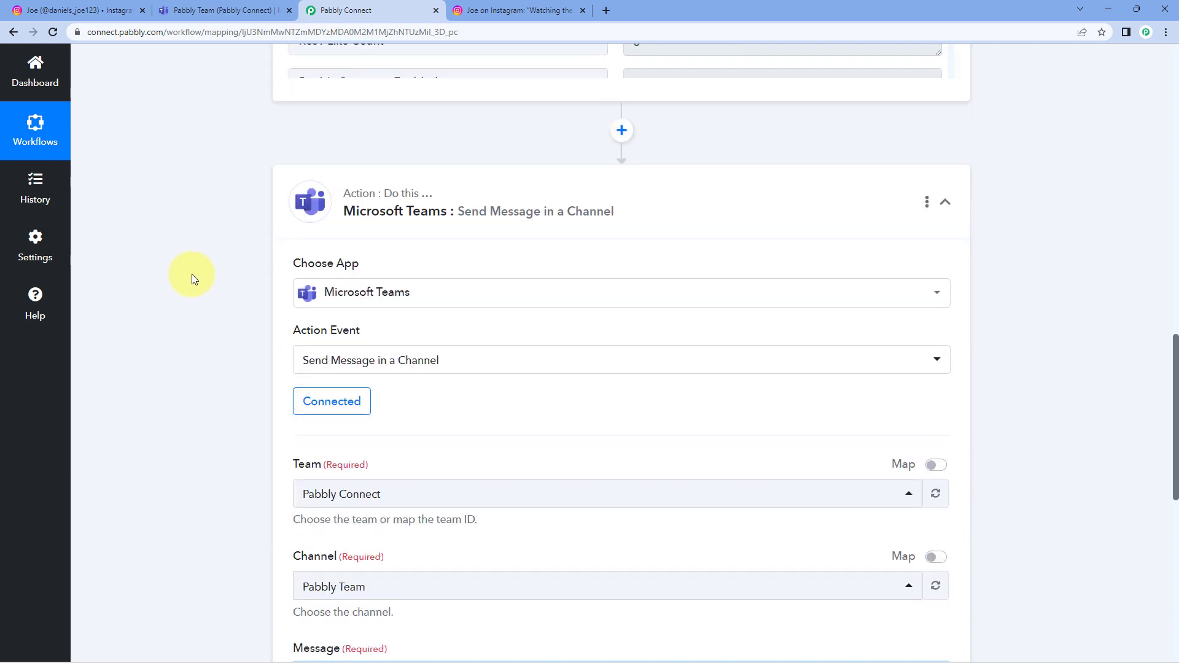
{"action": "scroll", "coordinate": [193, 280], "scroll_direction": "down", "scroll_amount": 1}
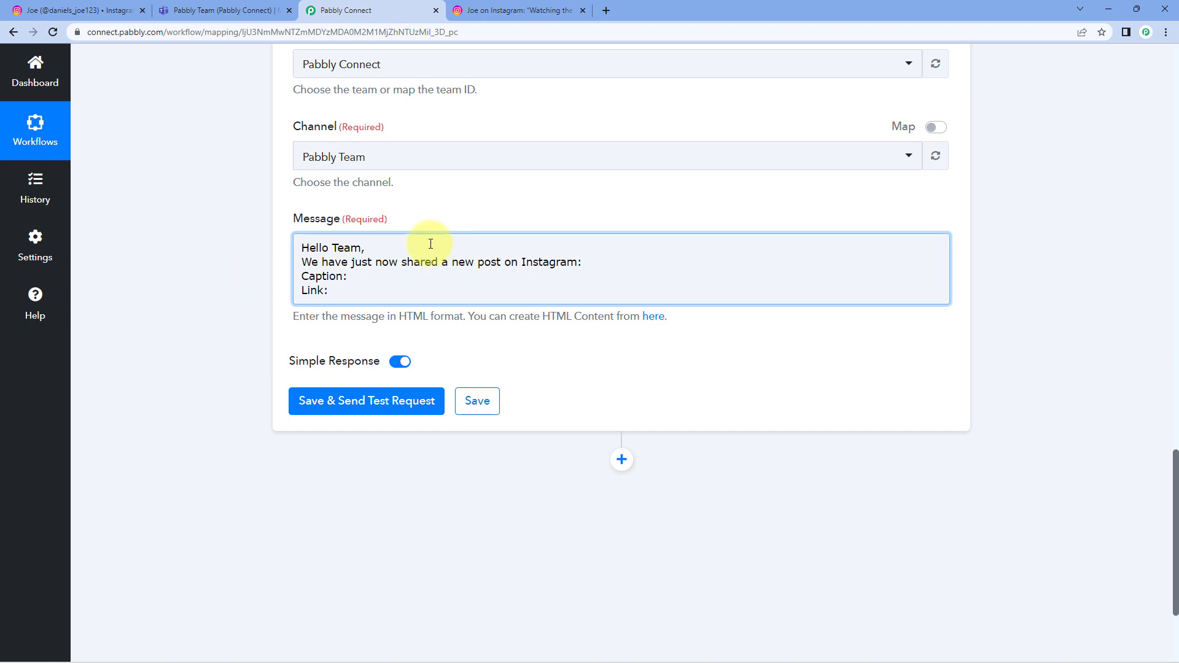
{"action": "left_click", "coordinate": [360, 273]}
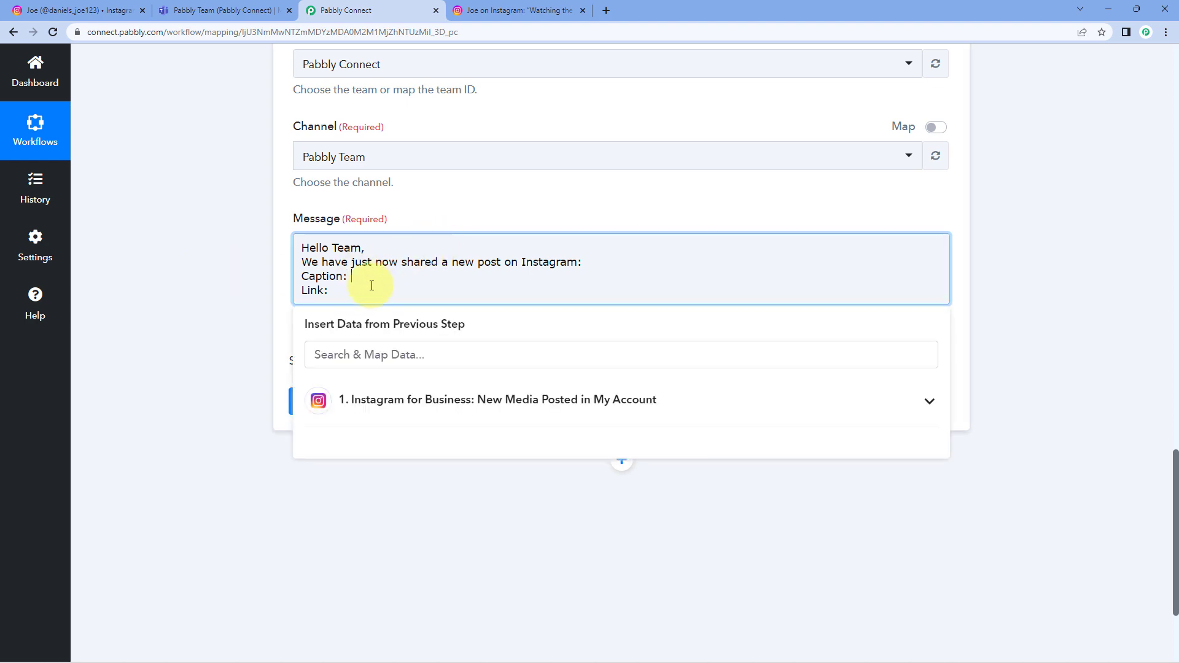
{"action": "left_click", "coordinate": [367, 400]}
{"action": "scroll", "coordinate": [263, 390], "scroll_direction": "down", "scroll_amount": 1}
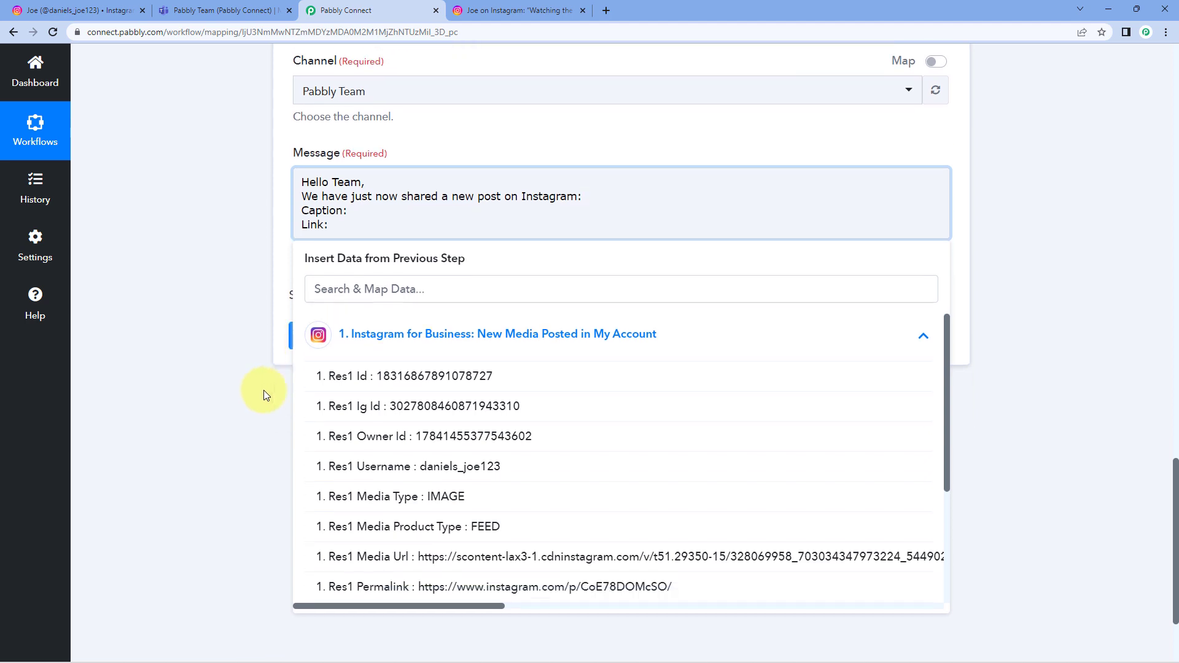
{"action": "scroll", "coordinate": [264, 390], "scroll_direction": "down", "scroll_amount": 1}
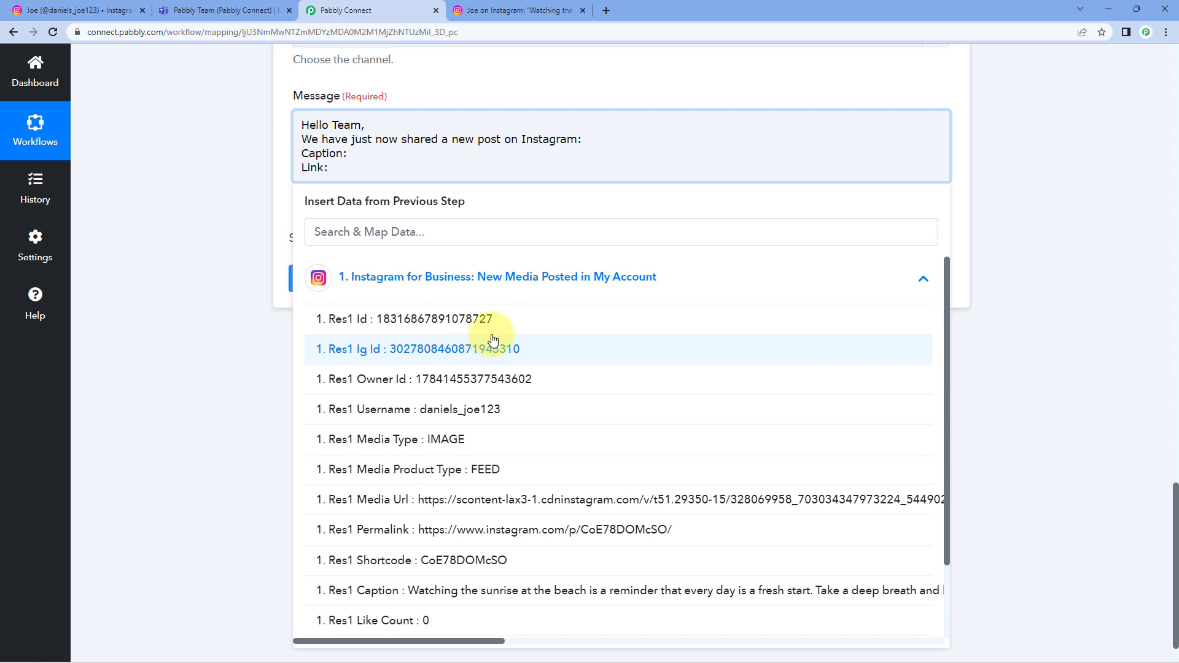
{"action": "scroll", "coordinate": [485, 349], "scroll_direction": "down", "scroll_amount": 1}
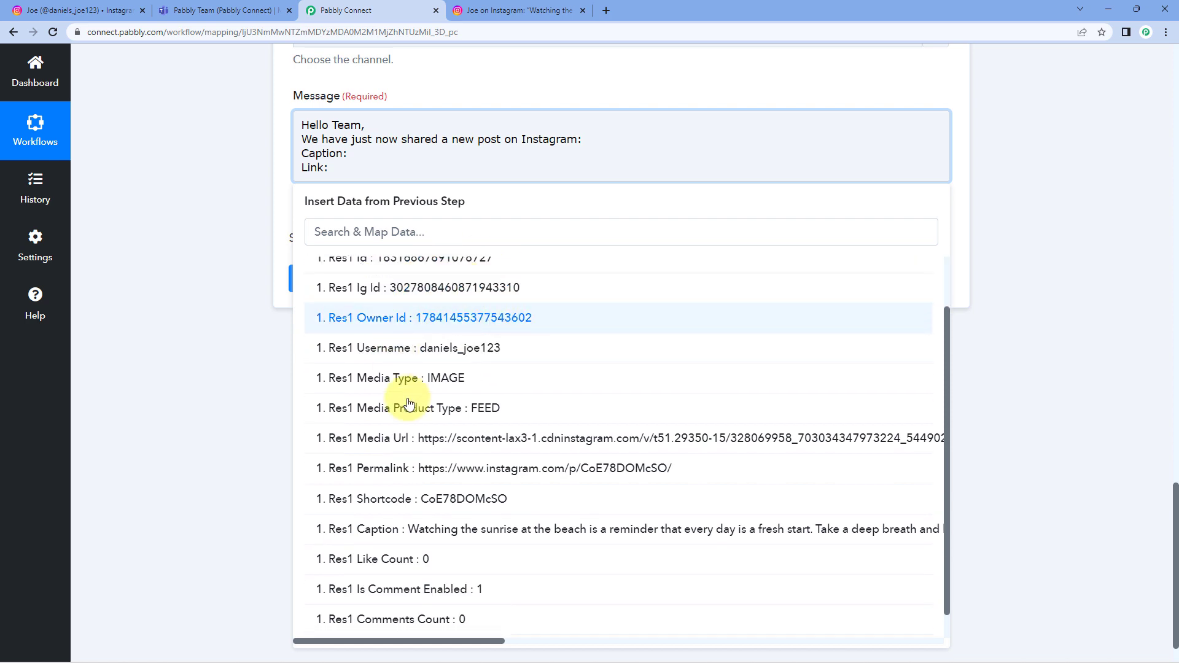
{"action": "left_click", "coordinate": [466, 533]}
{"action": "left_click", "coordinate": [242, 233]}
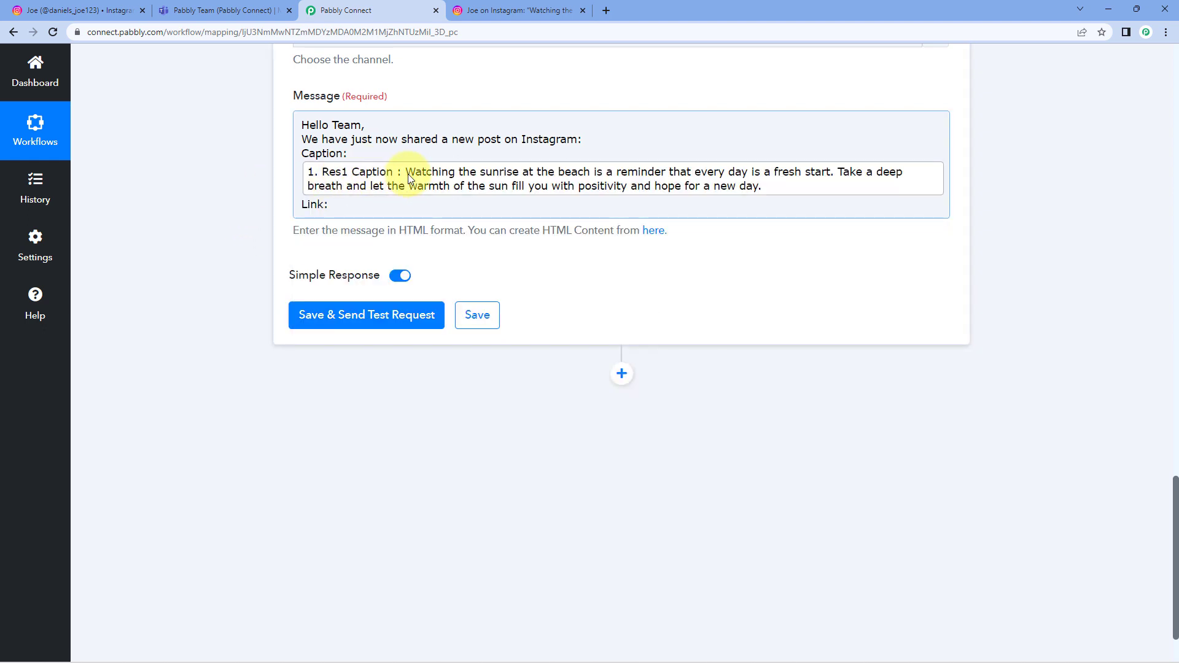
Map the Instagram trigger's Res1 Permalink value after the "Link:" label in the Teams message
{"action": "left_click", "coordinate": [347, 204]}
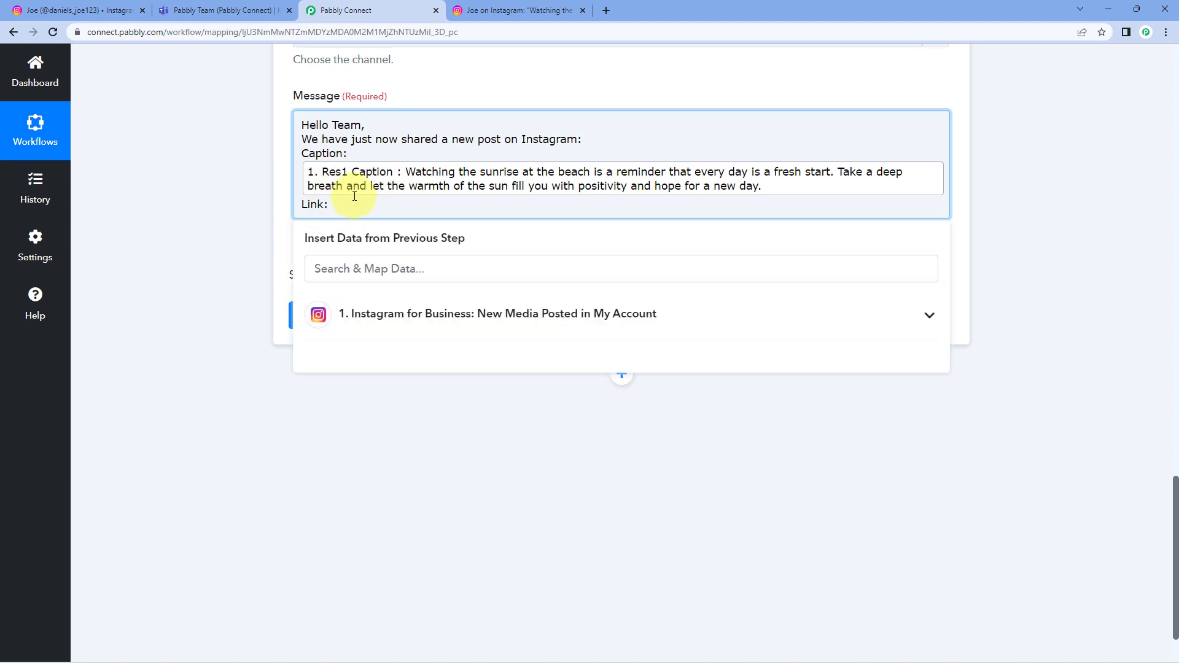
{"action": "left_click", "coordinate": [397, 314]}
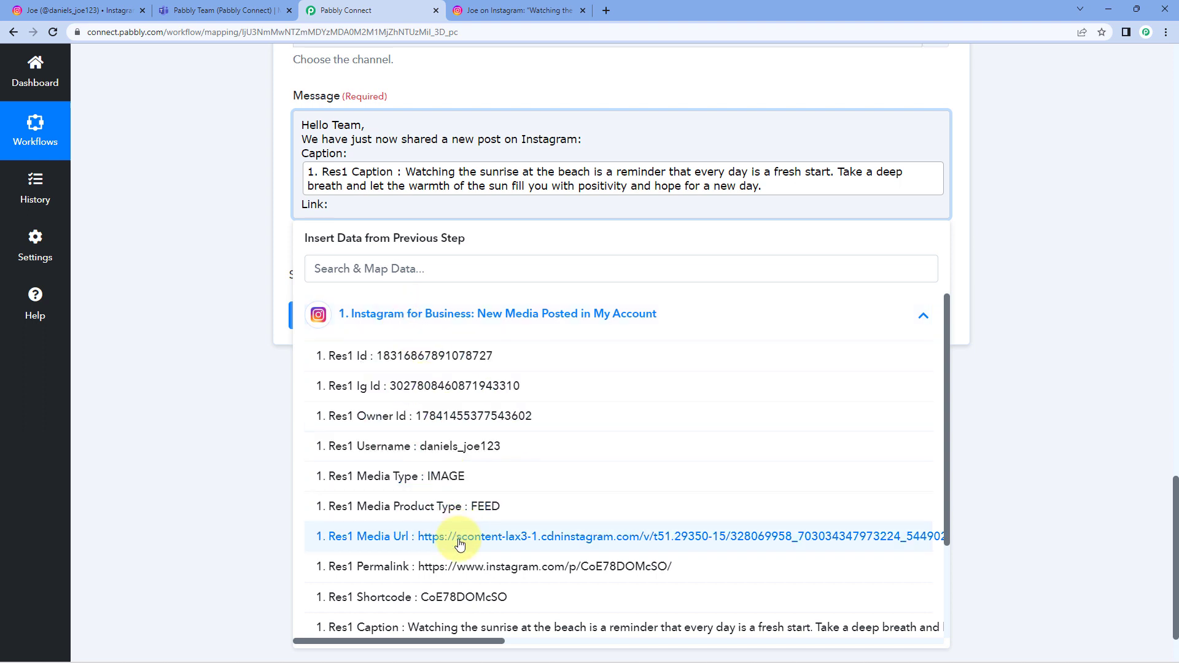
{"action": "left_click", "coordinate": [452, 566]}
{"action": "left_click", "coordinate": [273, 211]}
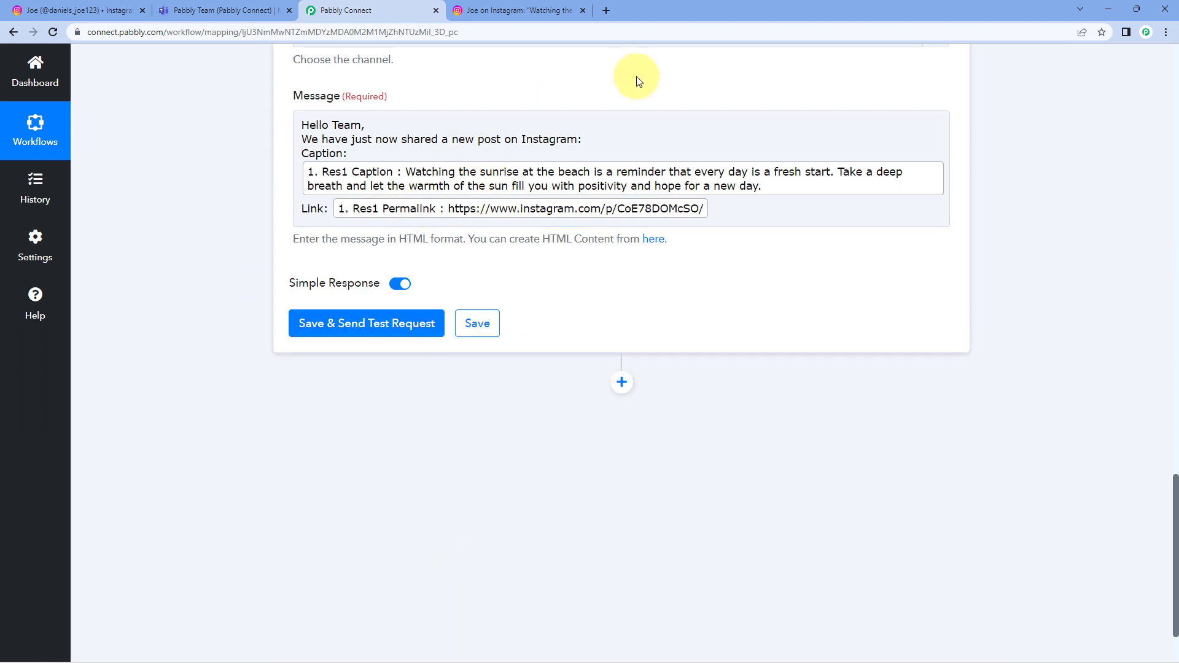
Review the Instagram trigger's response fields against the values mapped into the Teams message
{"action": "scroll", "coordinate": [628, 150], "scroll_direction": "up", "scroll_amount": 6}
{"action": "scroll", "coordinate": [628, 150], "scroll_direction": "up", "scroll_amount": 3}
{"action": "scroll", "coordinate": [602, 192], "scroll_direction": "up", "scroll_amount": 10}
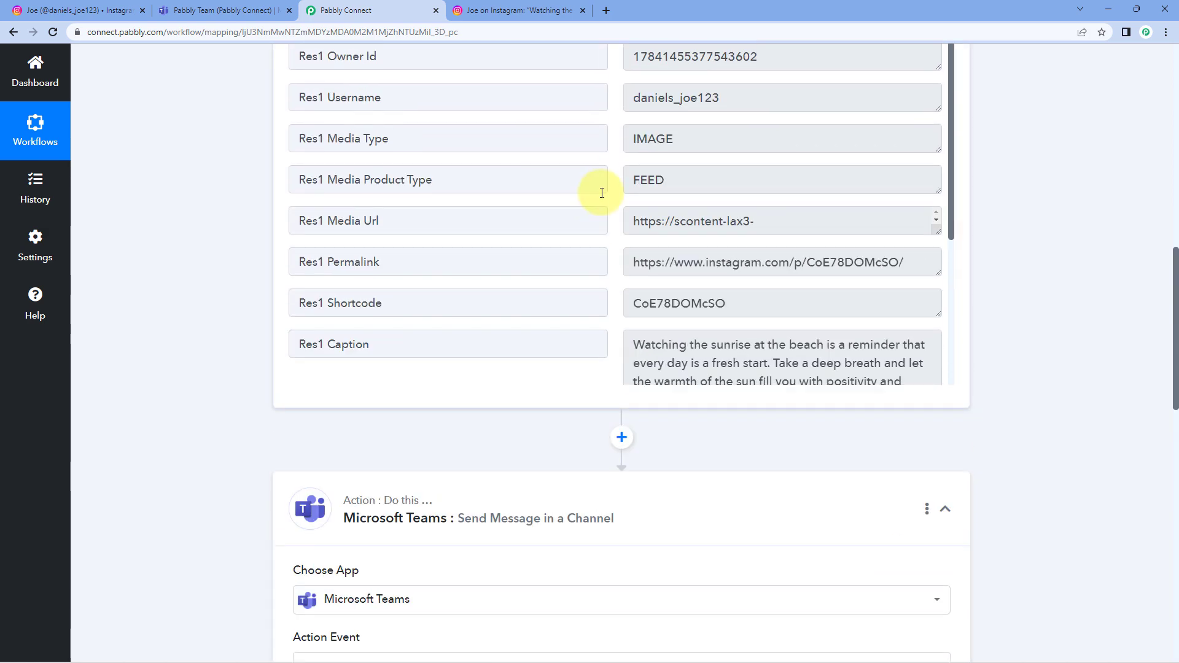
{"action": "scroll", "coordinate": [600, 161], "scroll_direction": "down", "scroll_amount": 3}
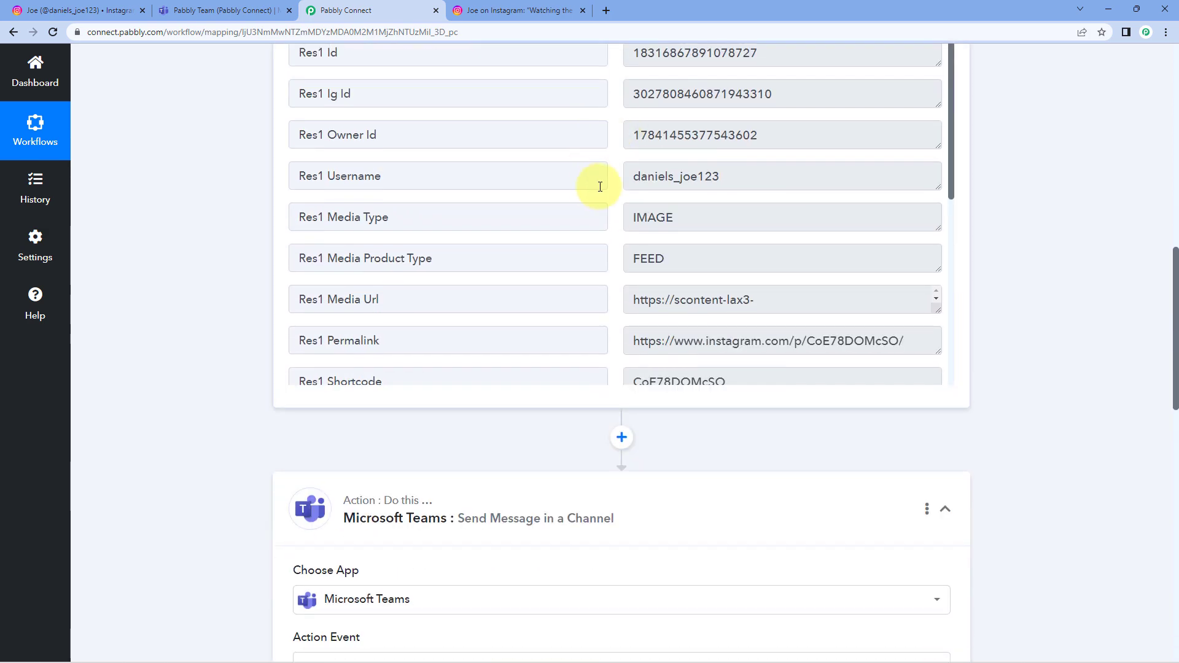
{"action": "scroll", "coordinate": [223, 183], "scroll_direction": "down", "scroll_amount": 12}
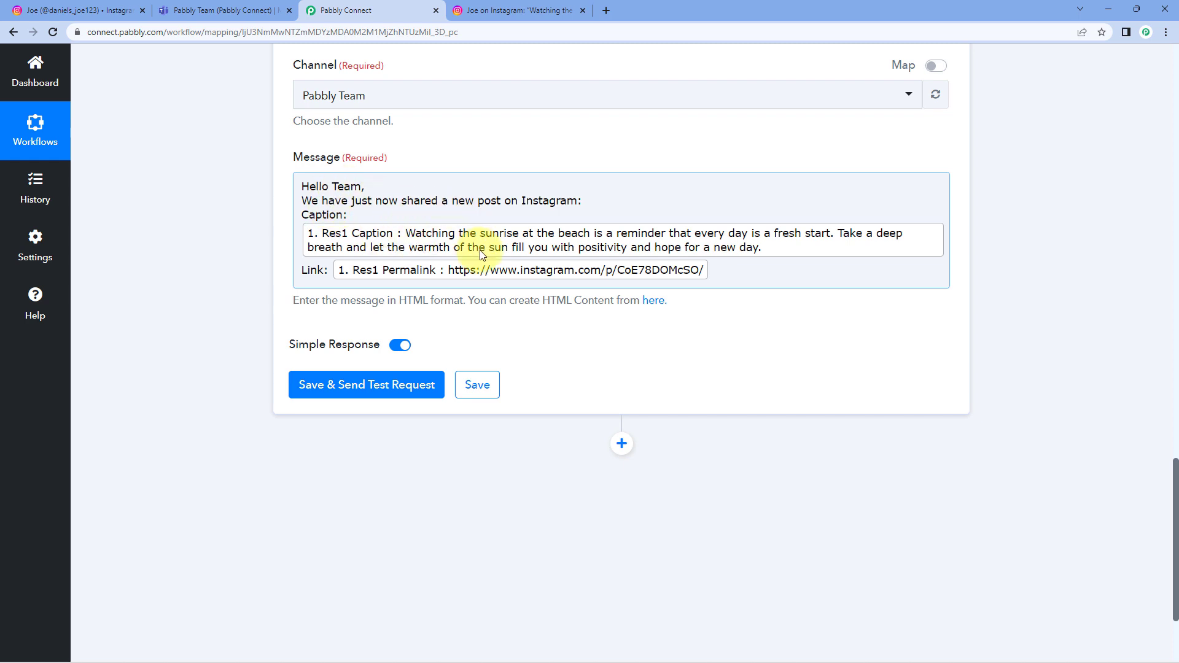
Save the Microsoft Teams action with a test request and review the response received
{"action": "left_click", "coordinate": [378, 385]}
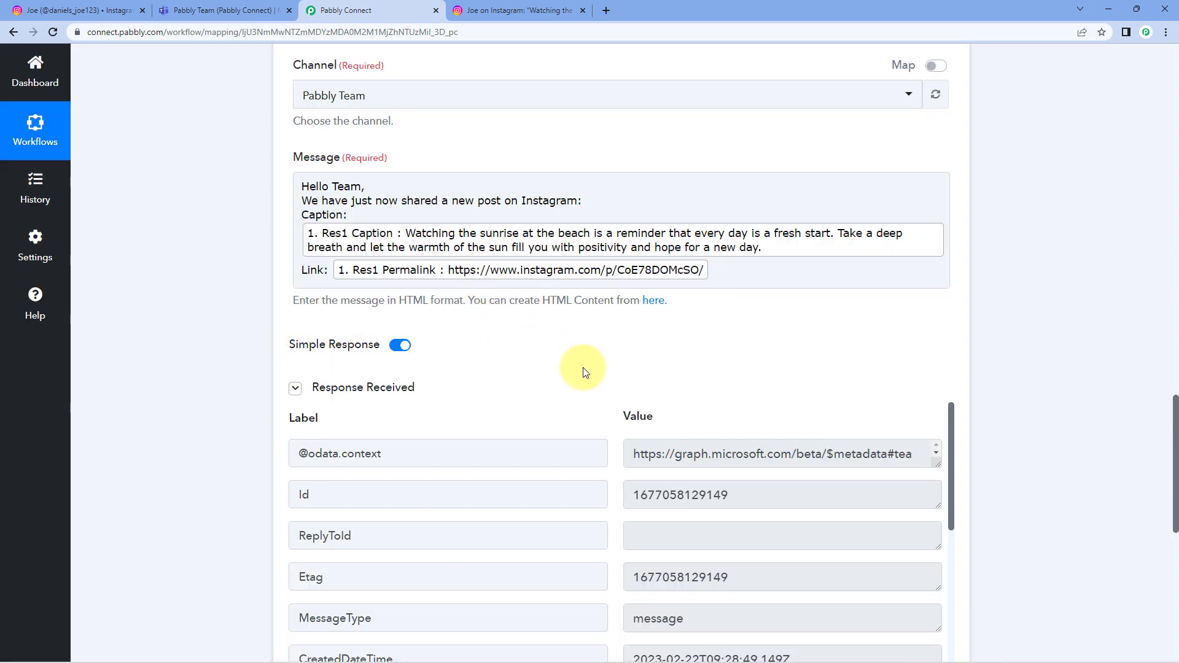
{"action": "scroll", "coordinate": [559, 338], "scroll_direction": "down", "scroll_amount": 4}
{"action": "scroll", "coordinate": [618, 317], "scroll_direction": "down", "scroll_amount": 9}
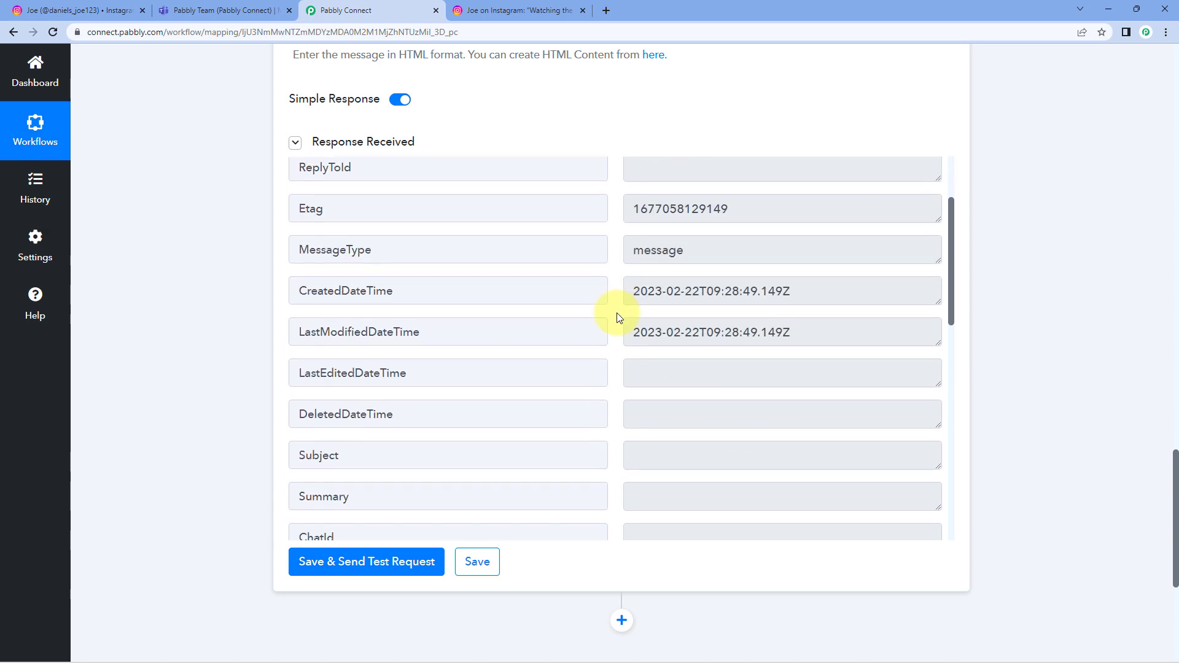
{"action": "scroll", "coordinate": [619, 317], "scroll_direction": "down", "scroll_amount": 2}
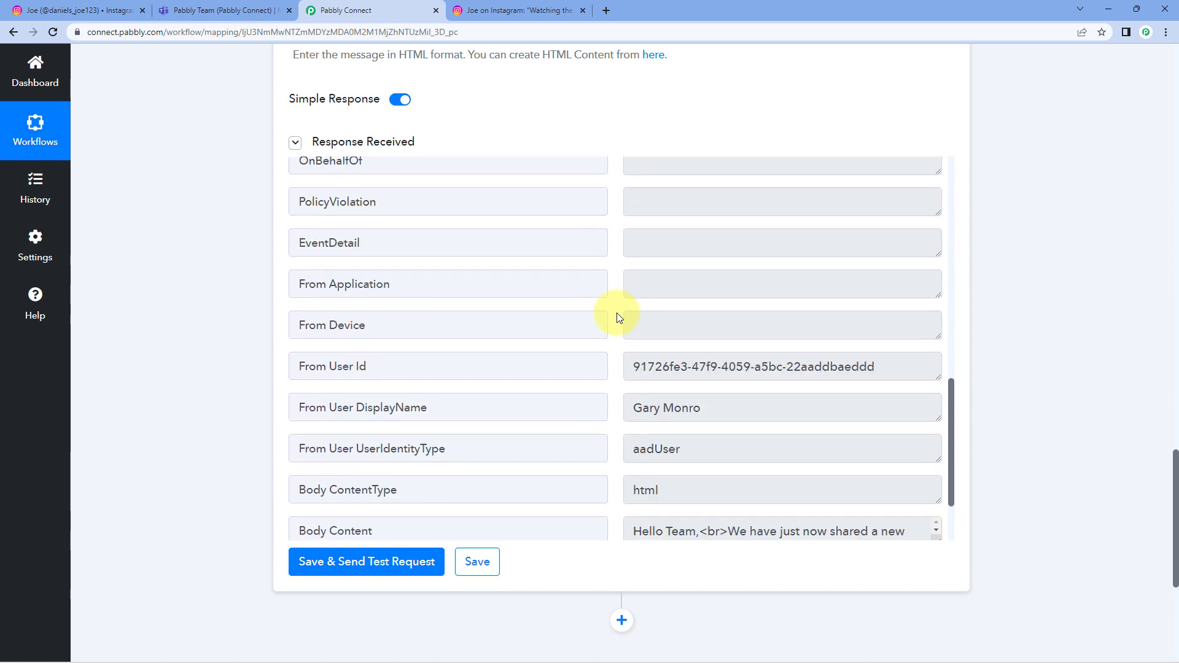
{"action": "scroll", "coordinate": [619, 318], "scroll_direction": "up", "scroll_amount": 7}
{"action": "scroll", "coordinate": [614, 316], "scroll_direction": "up", "scroll_amount": 5}
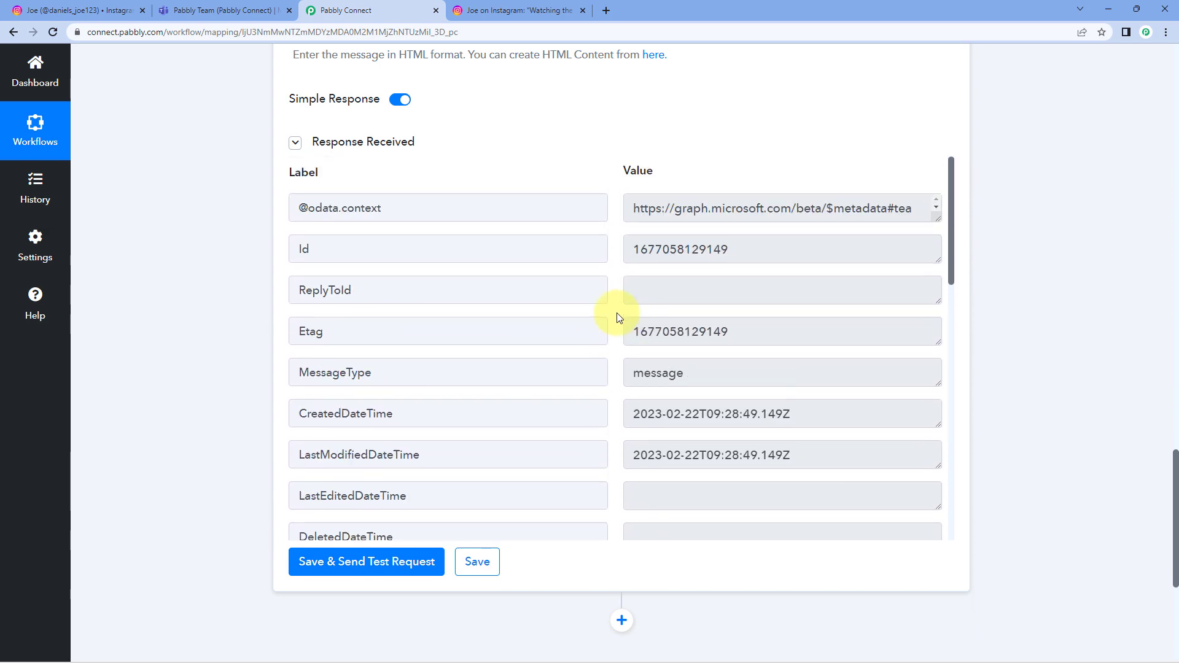
{"action": "scroll", "coordinate": [535, 227], "scroll_direction": "up", "scroll_amount": 7}
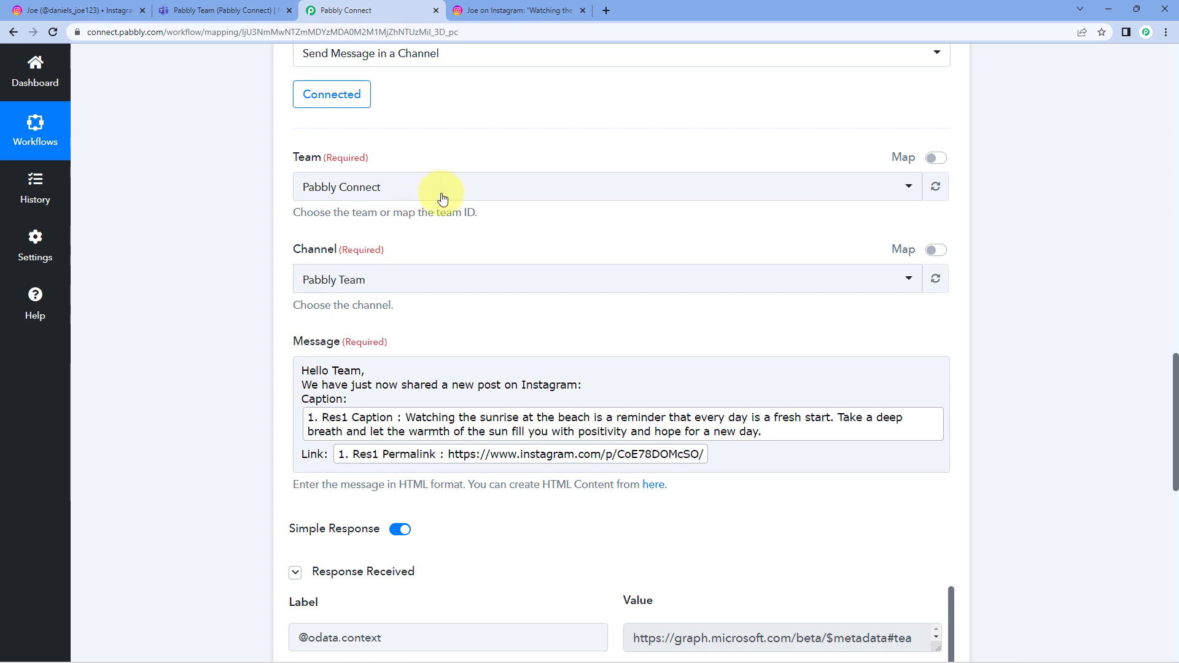
Compare the caption of the test message in the Pabbly Team channel of Microsoft Teams with the sunrise post on Instagram
{"action": "left_click", "coordinate": [209, 10]}
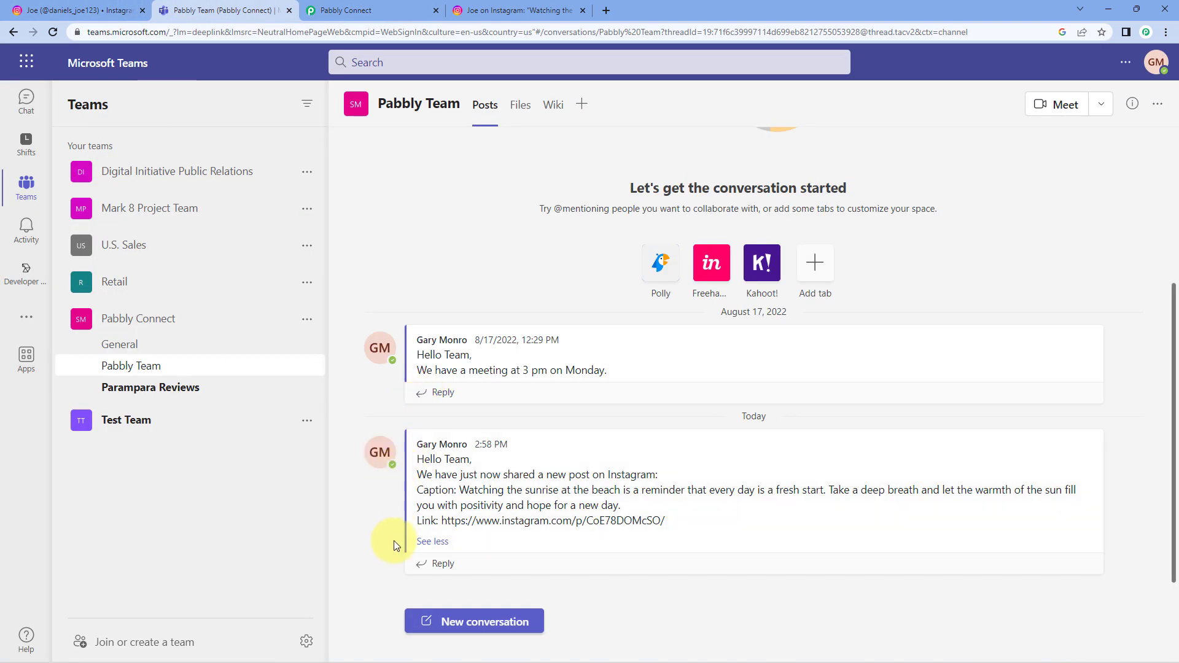
{"action": "left_click", "coordinate": [344, 10]}
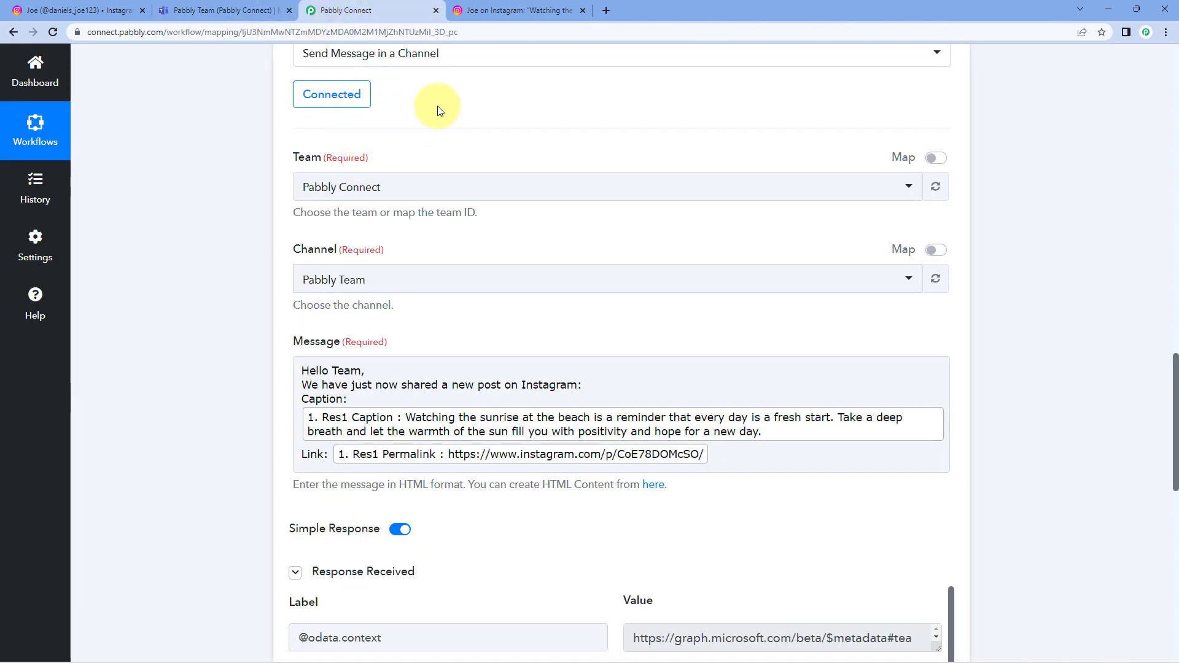
{"action": "left_click", "coordinate": [271, 10]}
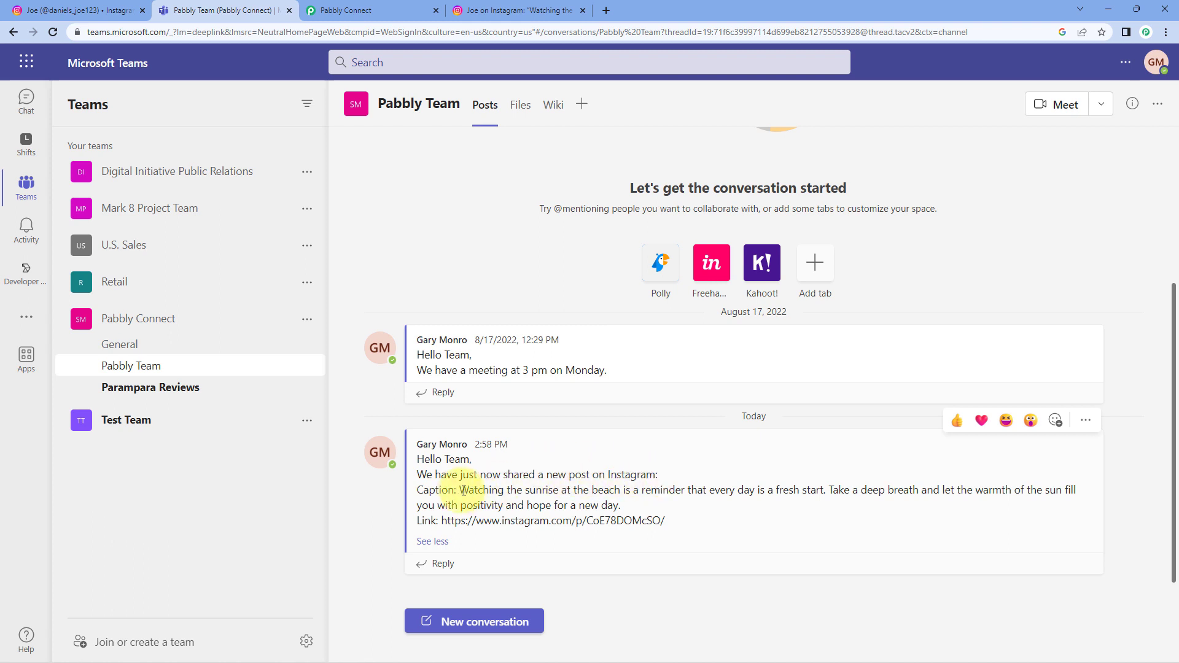
{"action": "left_click_drag", "start_coordinate": [463, 490], "coordinate": [595, 504]}
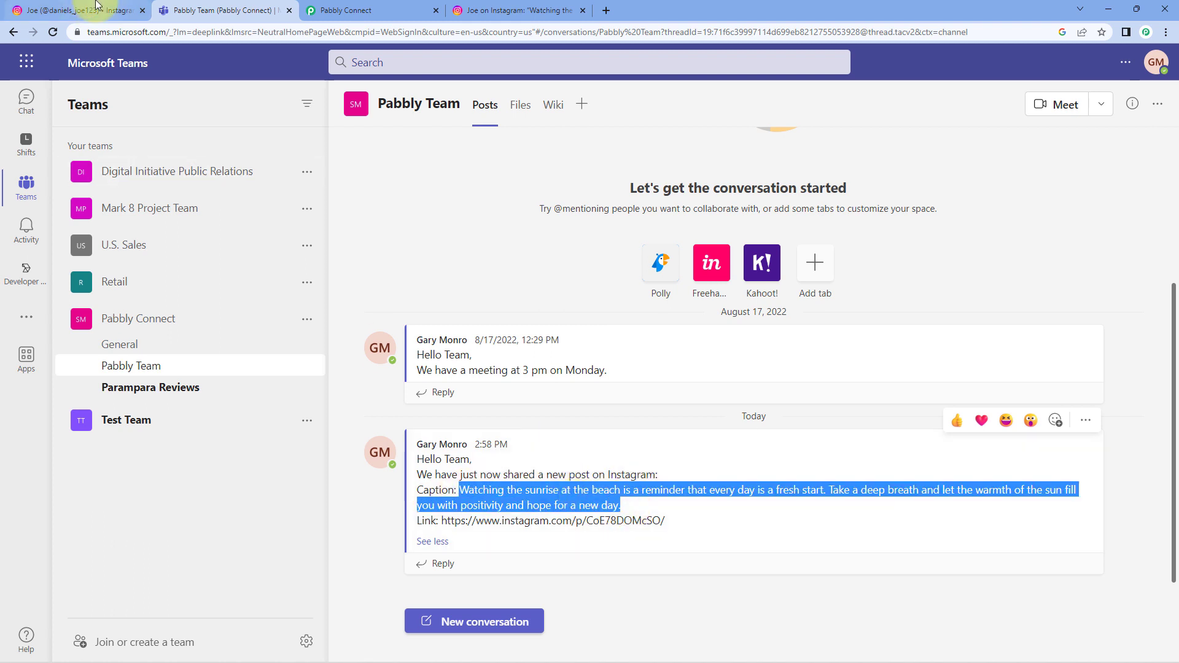
{"action": "left_click", "coordinate": [73, 11]}
{"action": "left_click", "coordinate": [521, 318]}
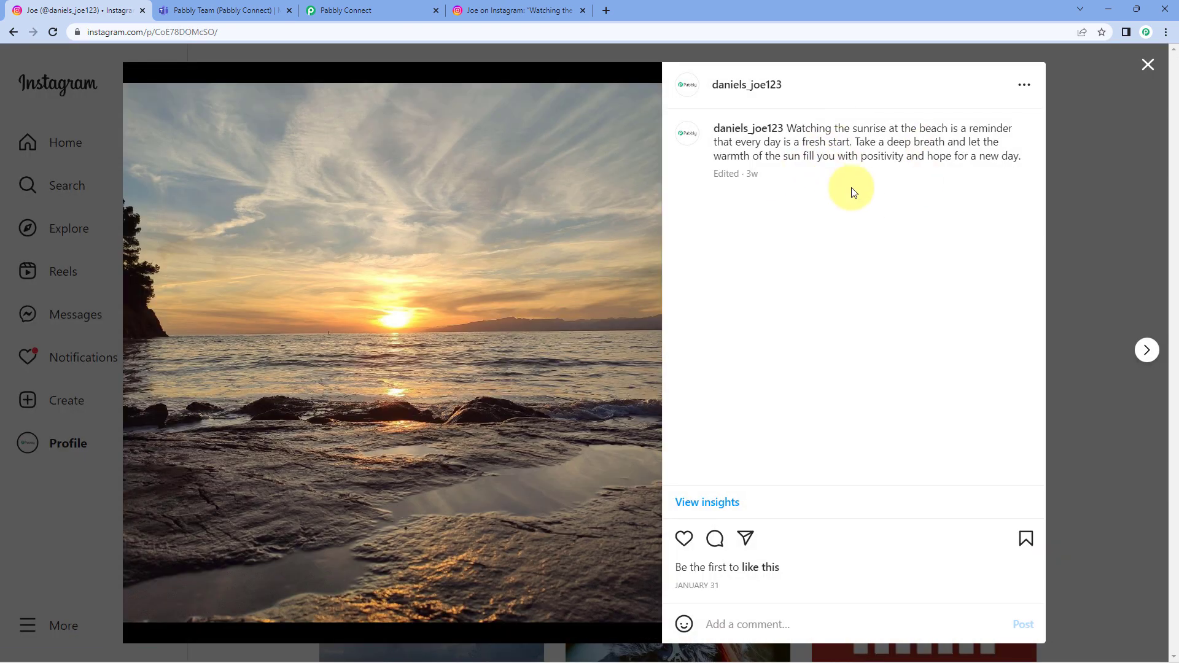
{"action": "left_click", "coordinate": [1091, 154]}
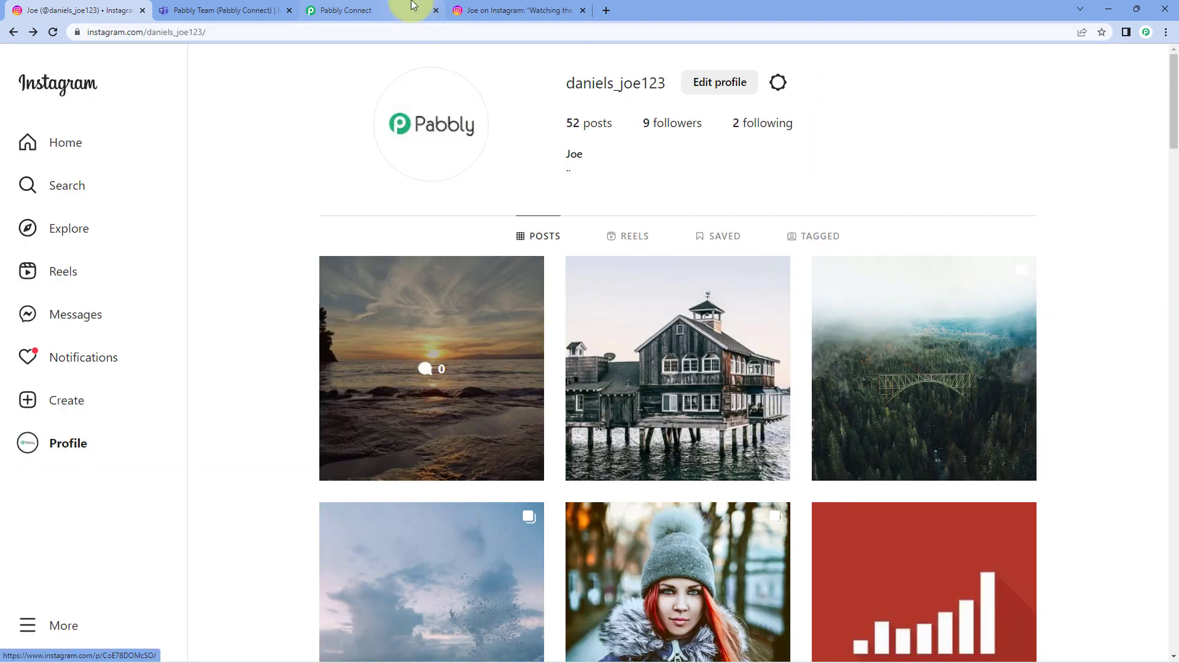
Copy the Instagram link from the test message in Microsoft Teams and open it in a new browser tab
{"action": "left_click", "coordinate": [246, 11]}
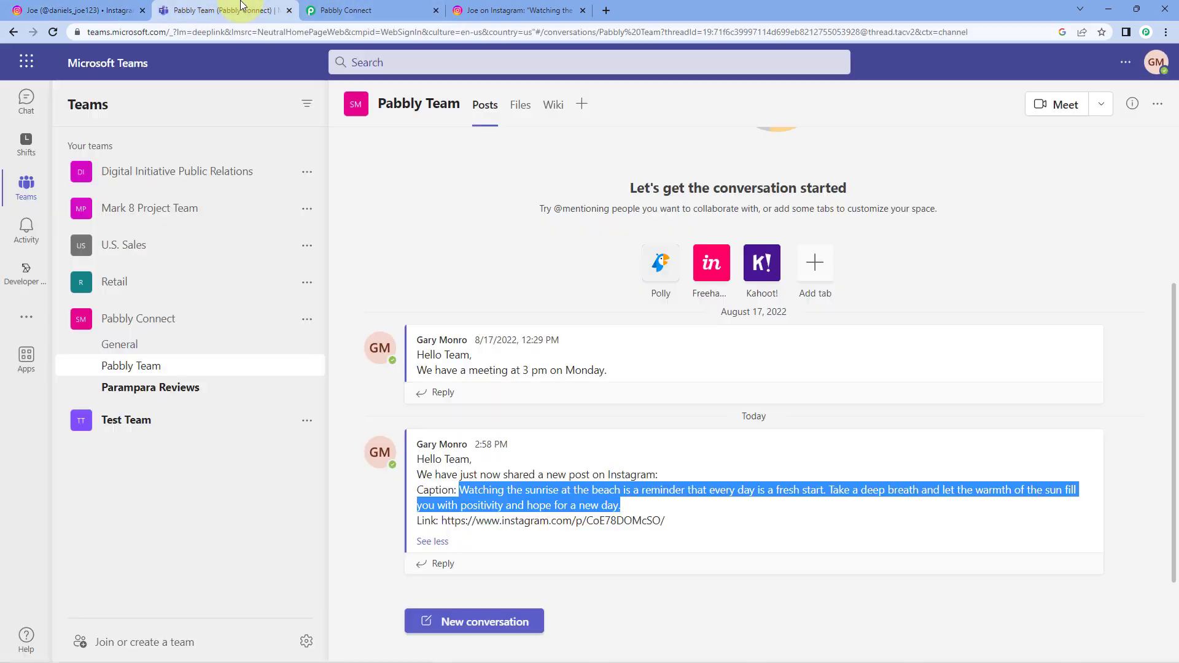
{"action": "left_click", "coordinate": [536, 519]}
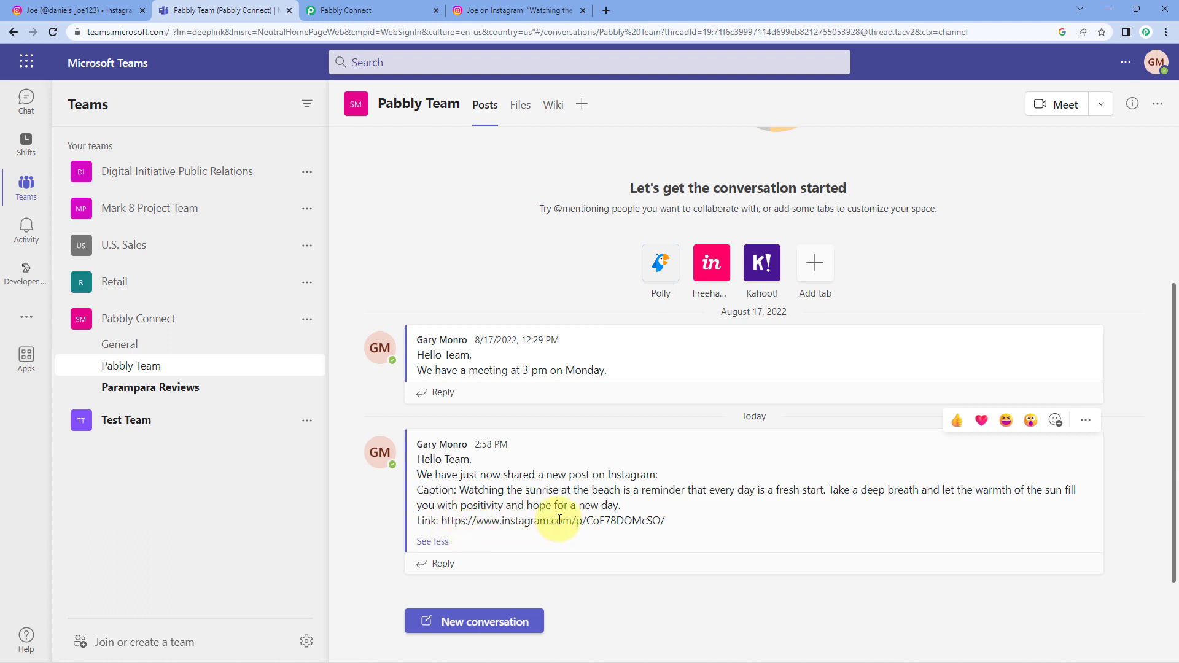
{"action": "left_click_drag", "start_coordinate": [579, 522], "coordinate": [454, 521]}
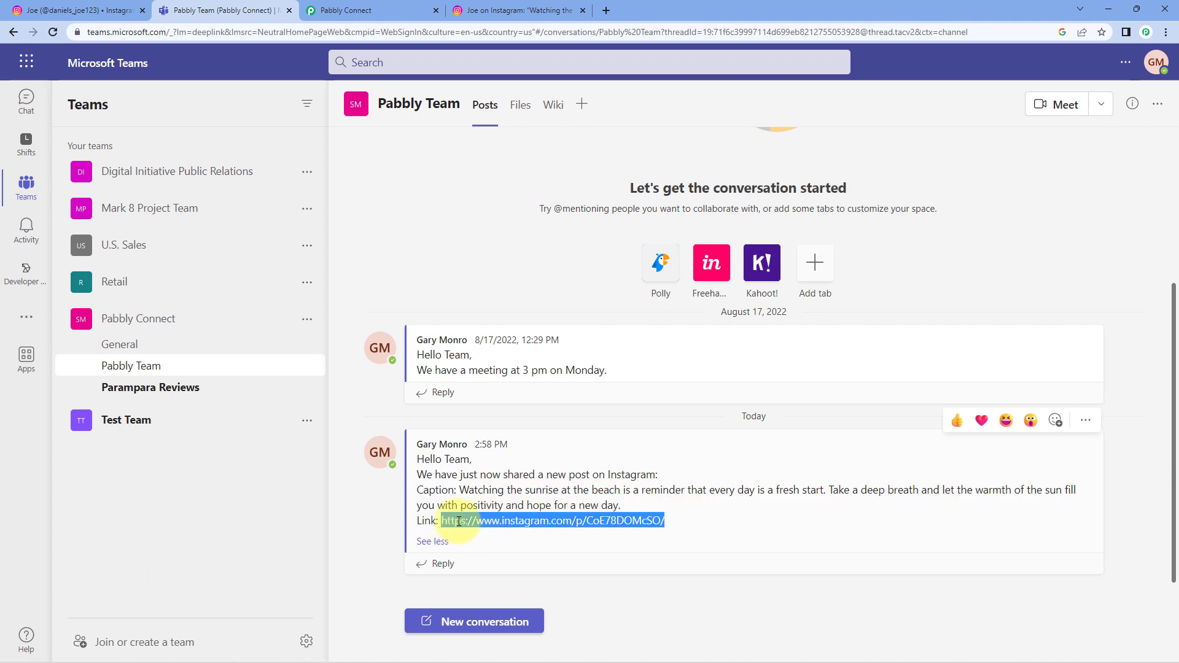
{"action": "right_click", "coordinate": [458, 522]}
{"action": "left_click", "coordinate": [500, 529]}
{"action": "left_click", "coordinate": [608, 10]}
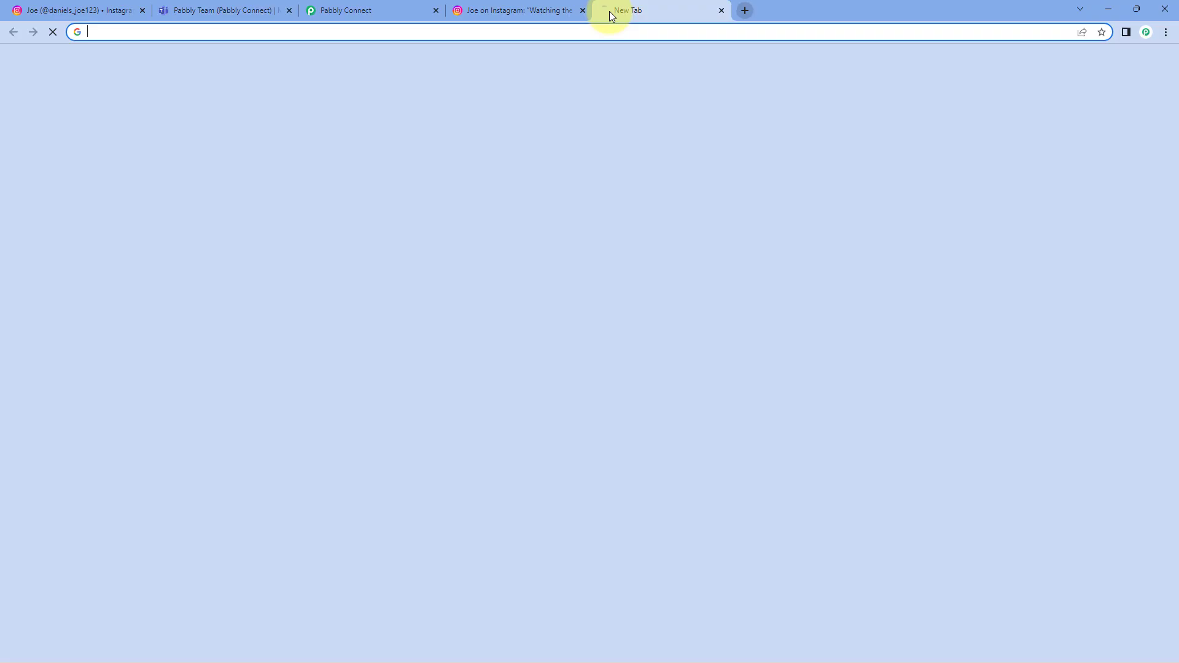
{"action": "key", "text": "ctrl+v"}
{"action": "key", "text": "Return"}
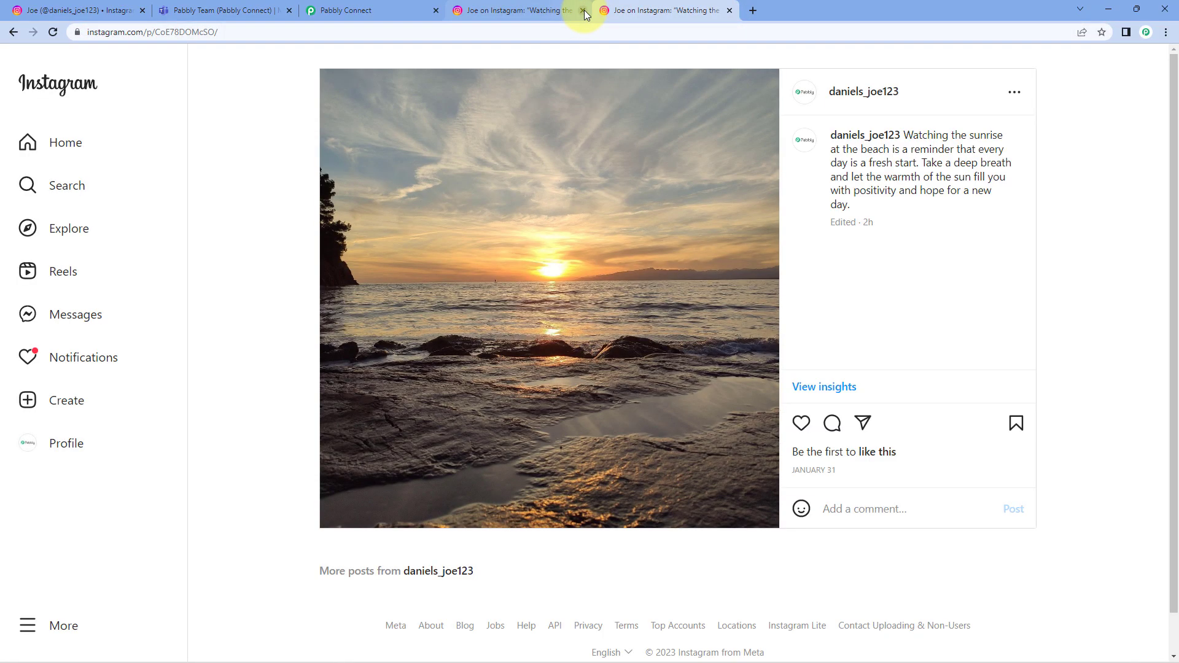
Close both Instagram post tabs and collapse the Teams action and the Instagram trigger in the Pabbly Connect workflow
{"action": "left_click", "coordinate": [583, 11]}
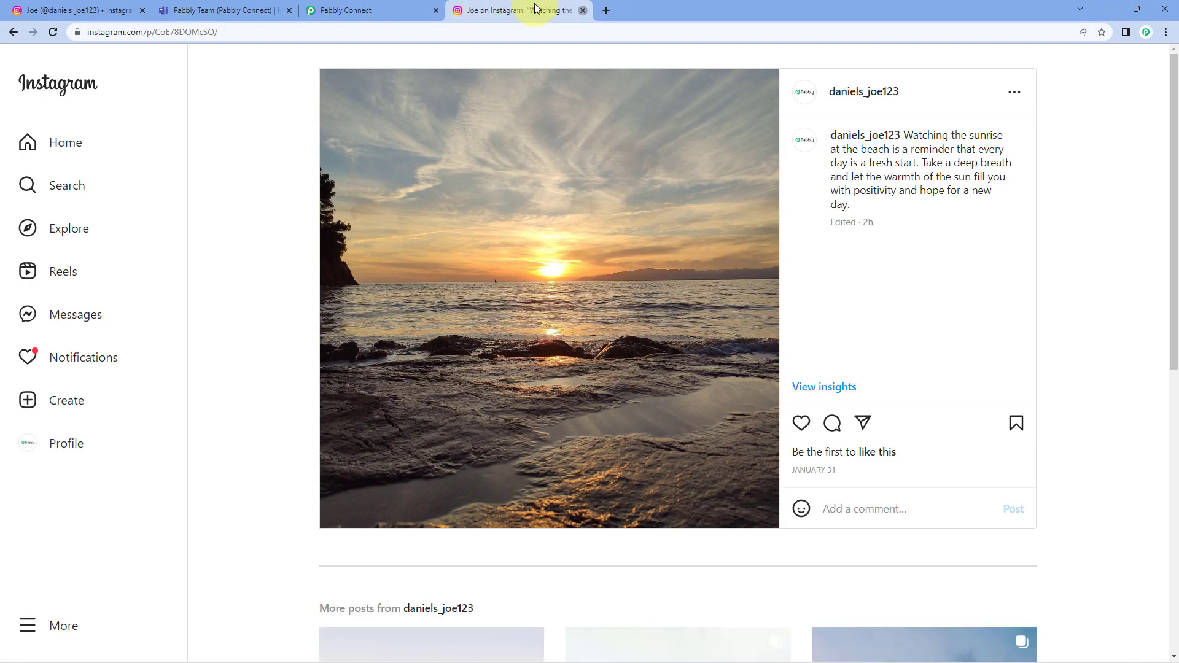
{"action": "left_click", "coordinate": [582, 10]}
{"action": "left_click", "coordinate": [418, 2]}
{"action": "scroll", "coordinate": [600, 232], "scroll_direction": "up", "scroll_amount": 4}
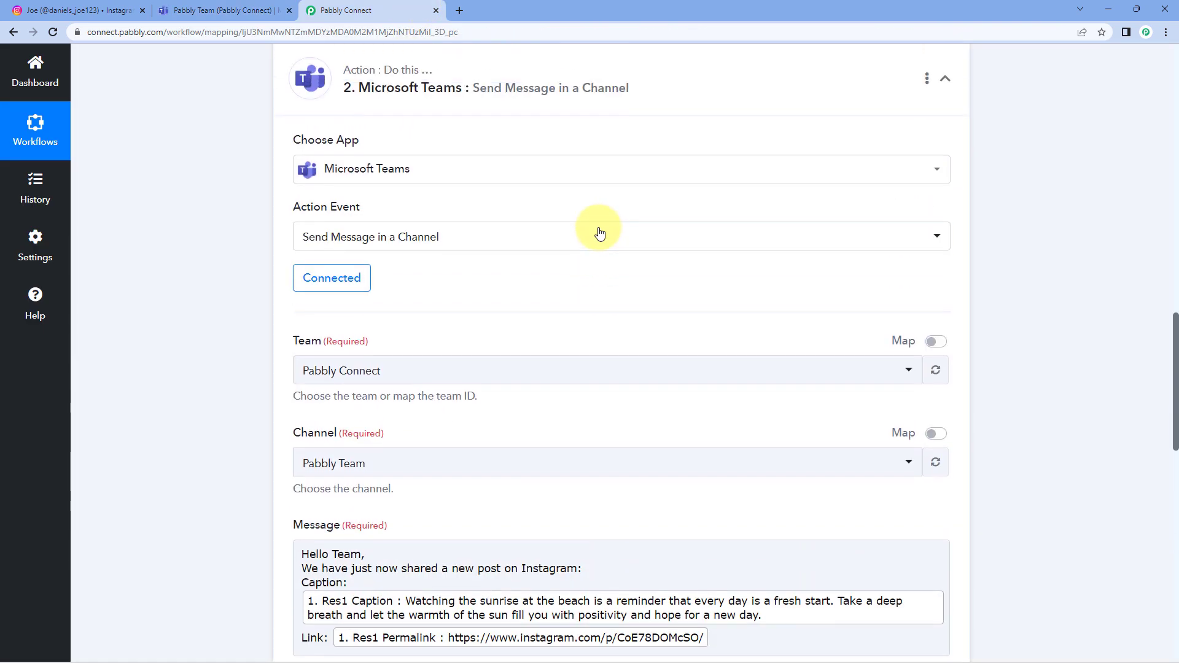
{"action": "left_click", "coordinate": [669, 135]}
{"action": "scroll", "coordinate": [1072, 311], "scroll_direction": "up", "scroll_amount": 15}
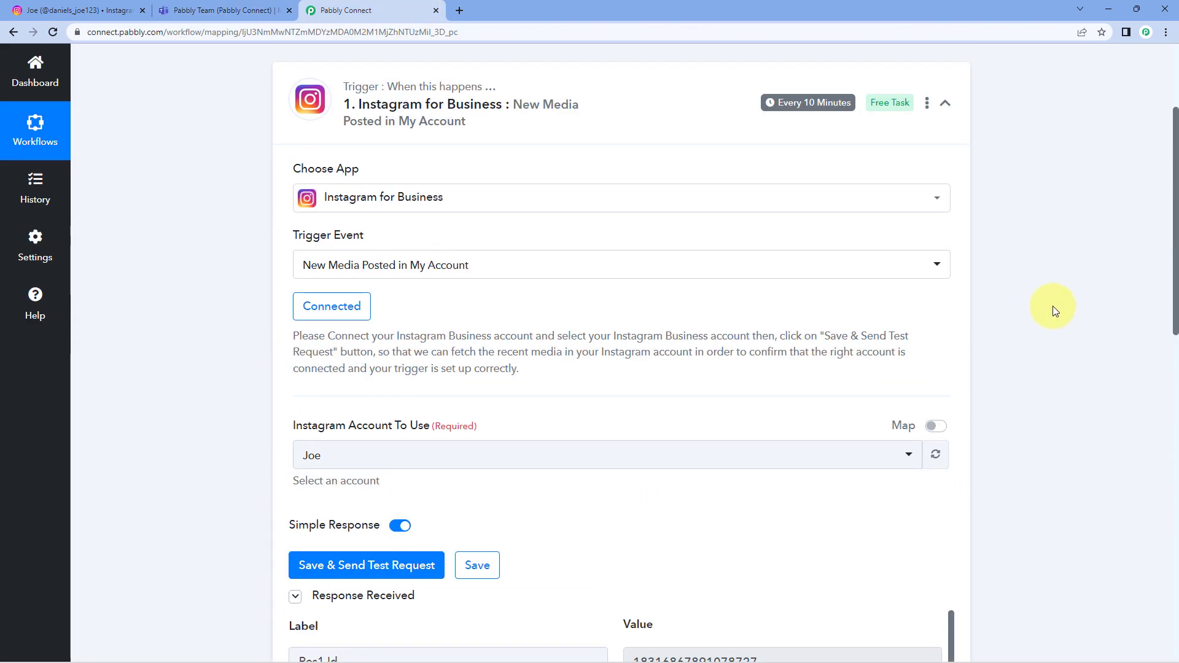
{"action": "left_click", "coordinate": [686, 201]}
{"action": "scroll", "coordinate": [590, 141], "scroll_direction": "up", "scroll_amount": 1}
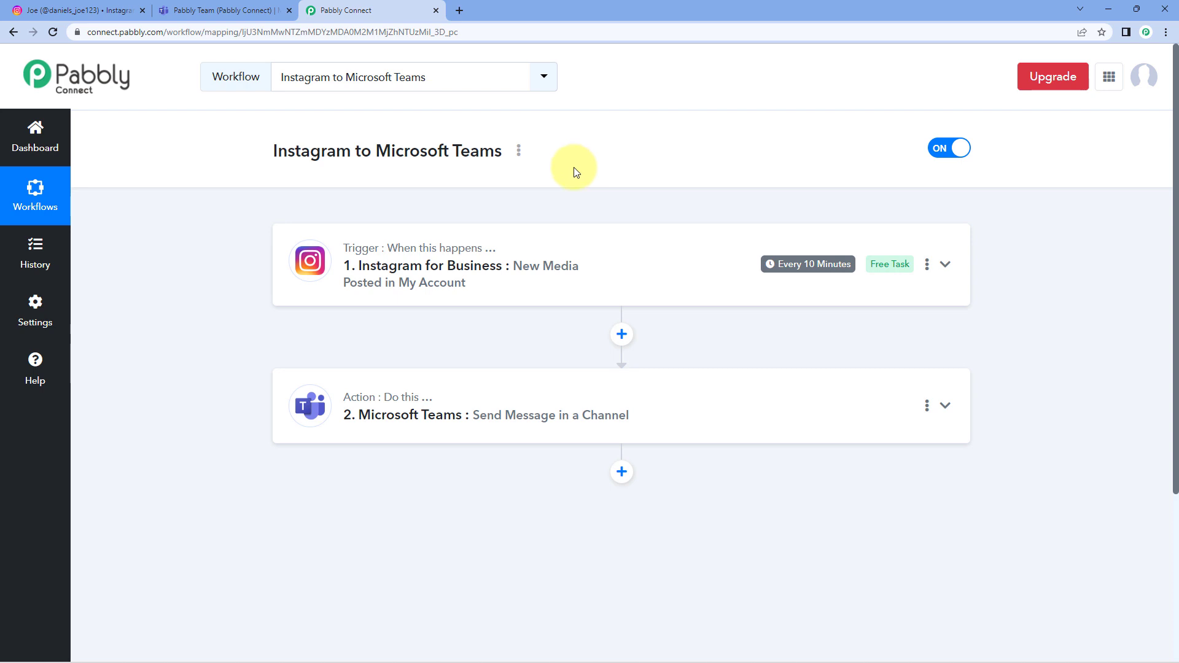
Switch to Instagram and create a new post from the Desktop file Image, keeping the 1:1 crop and continuing to the caption stage
{"action": "left_click", "coordinate": [104, 9]}
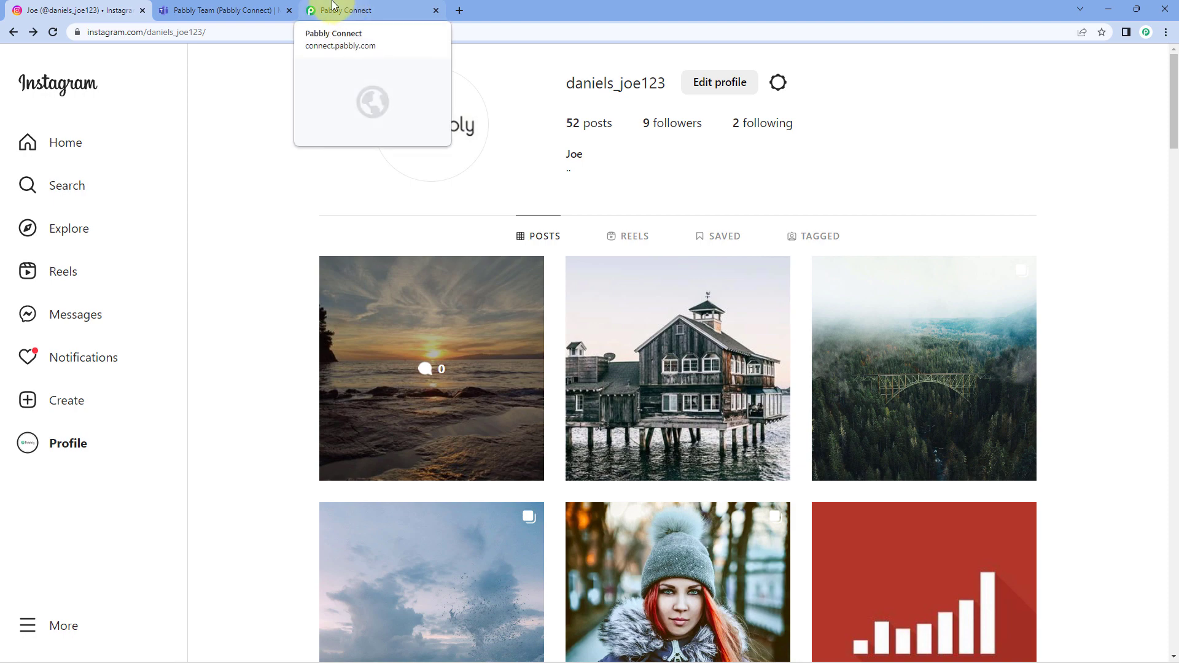
{"action": "left_click", "coordinate": [236, 12]}
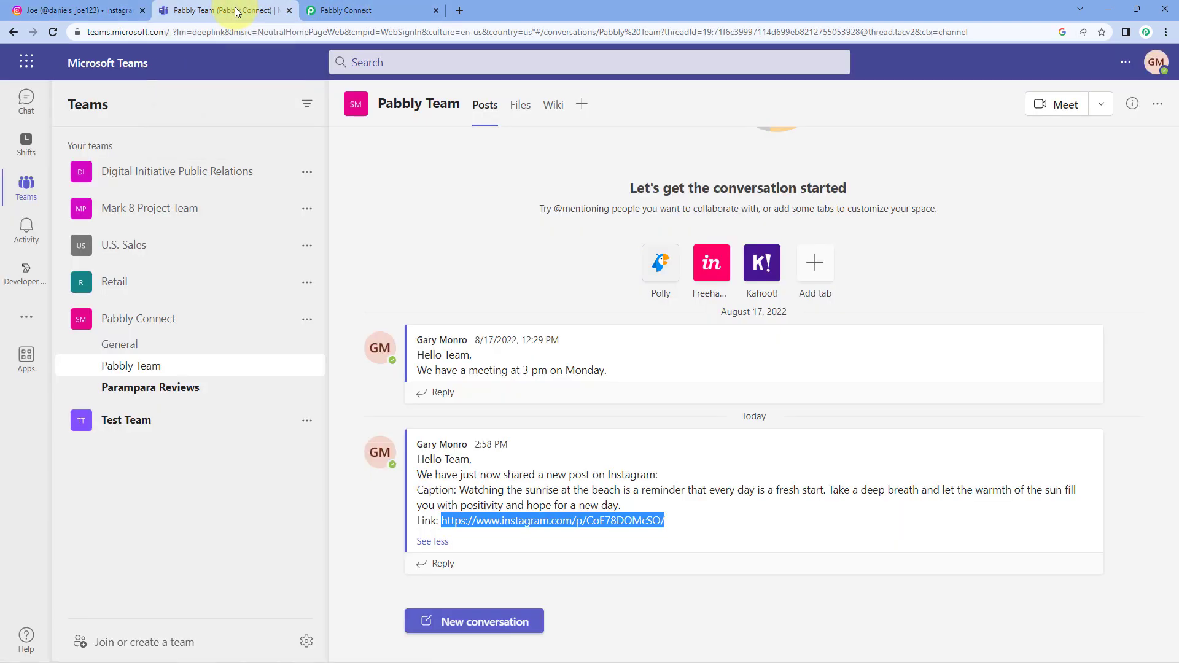
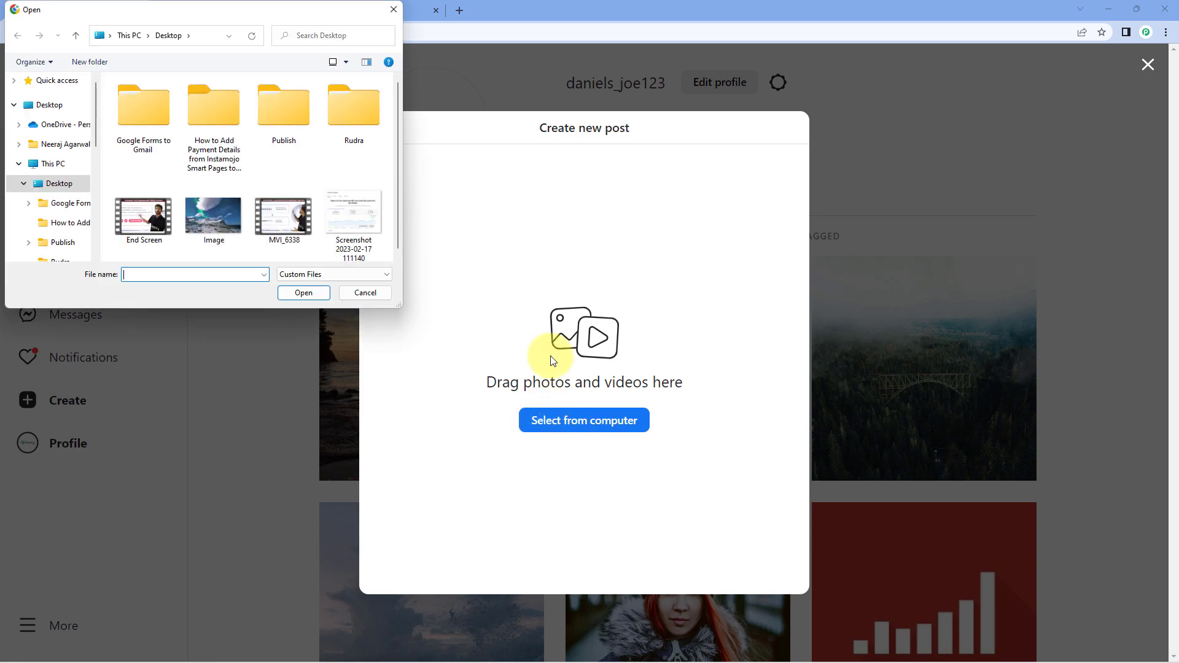
{"action": "left_click", "coordinate": [216, 215]}
{"action": "left_click", "coordinate": [304, 293]}
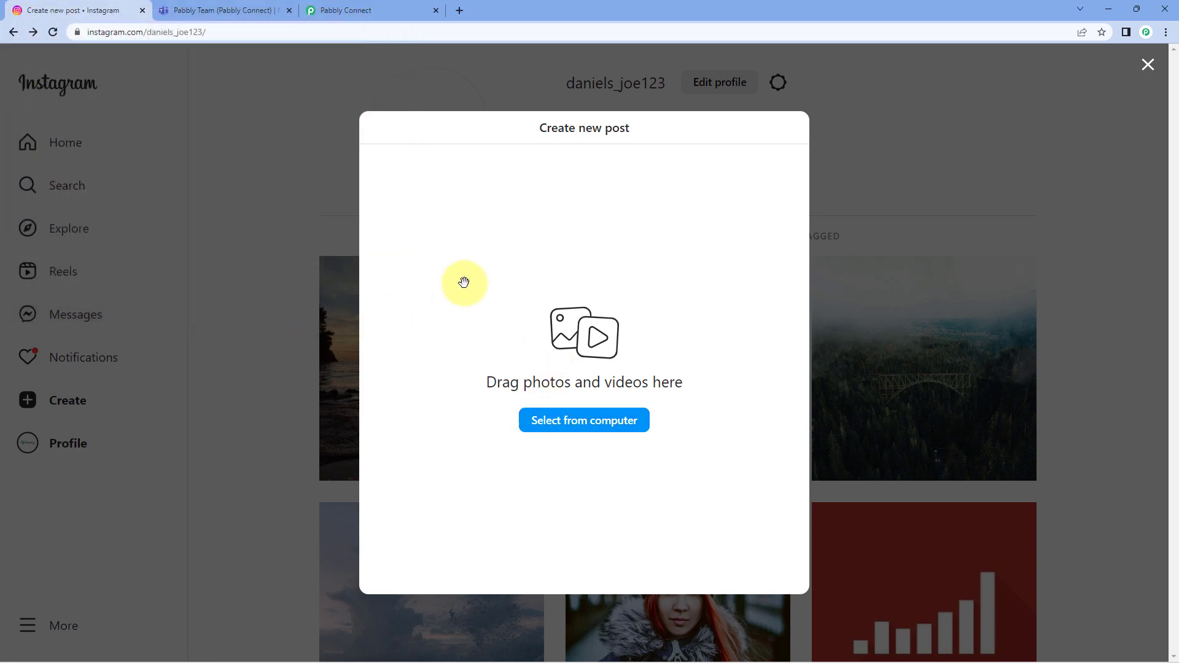
{"action": "left_click", "coordinate": [379, 578]}
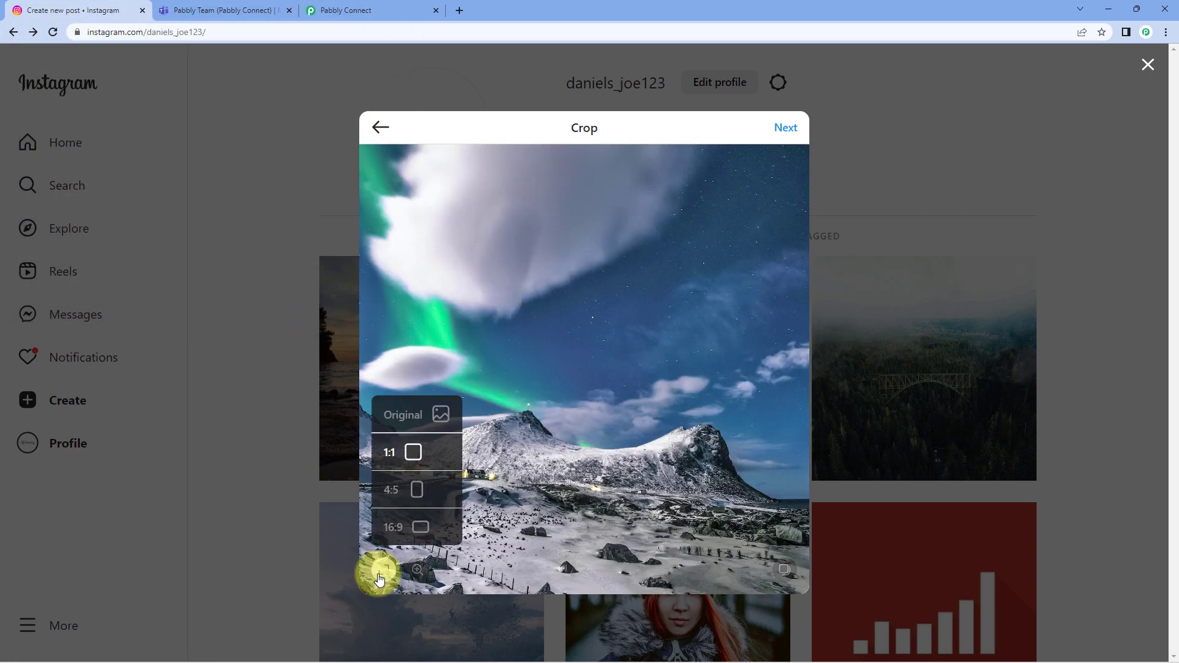
{"action": "left_click", "coordinate": [530, 451]}
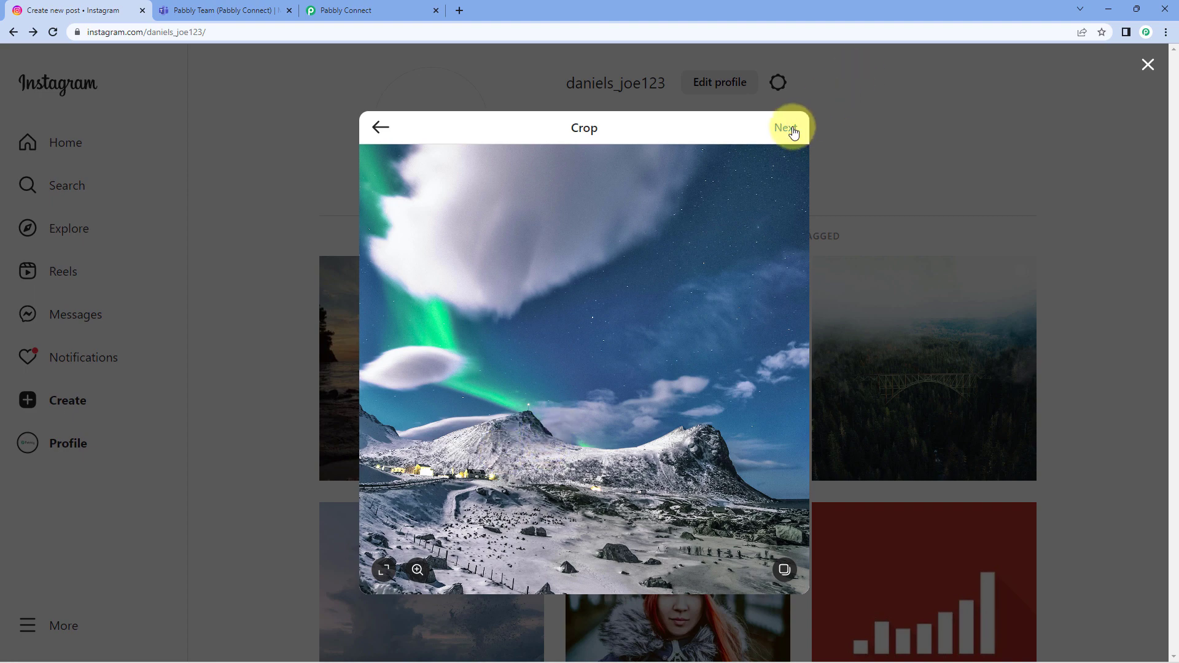
{"action": "left_click", "coordinate": [786, 127]}
{"action": "left_click", "coordinate": [916, 128]}
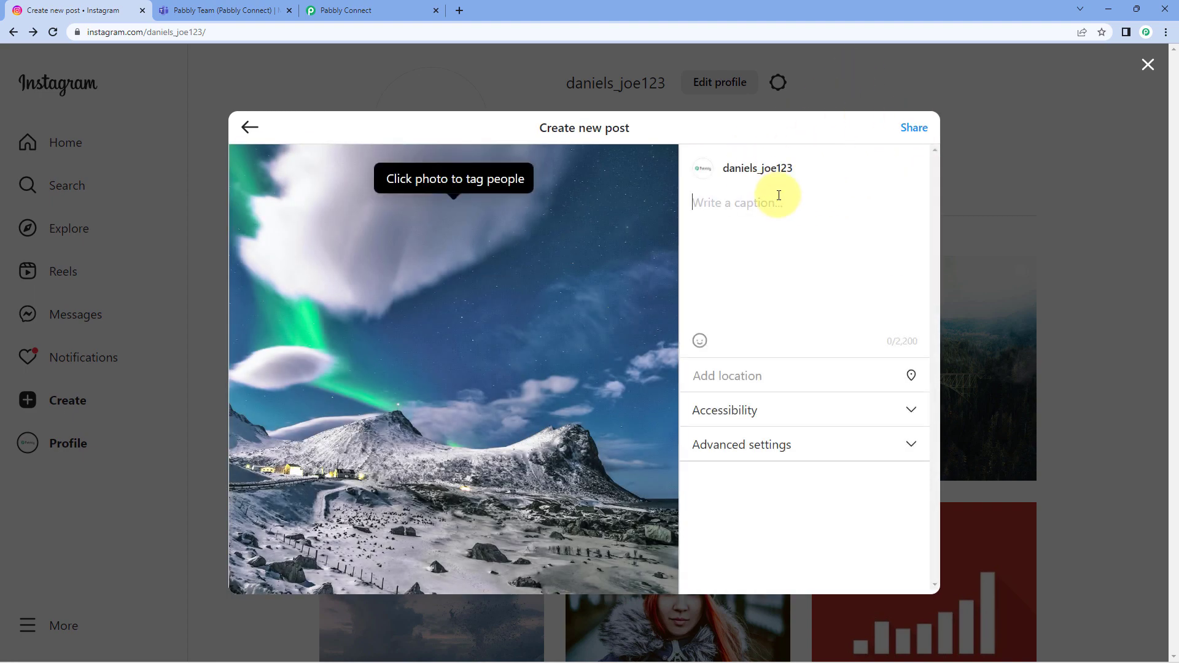
Write the caption "We are testing this automation." for the new Instagram post
{"action": "left_click", "coordinate": [779, 195]}
{"action": "type", "text": "We "}
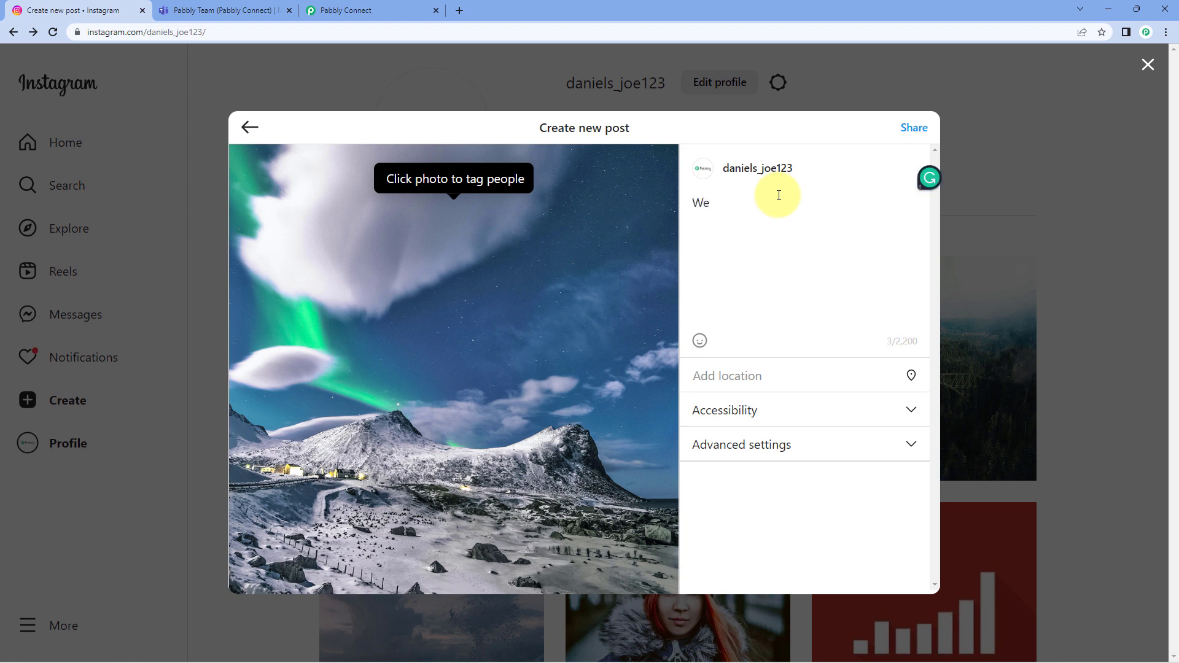
{"action": "type", "text": "are testing this automation."}
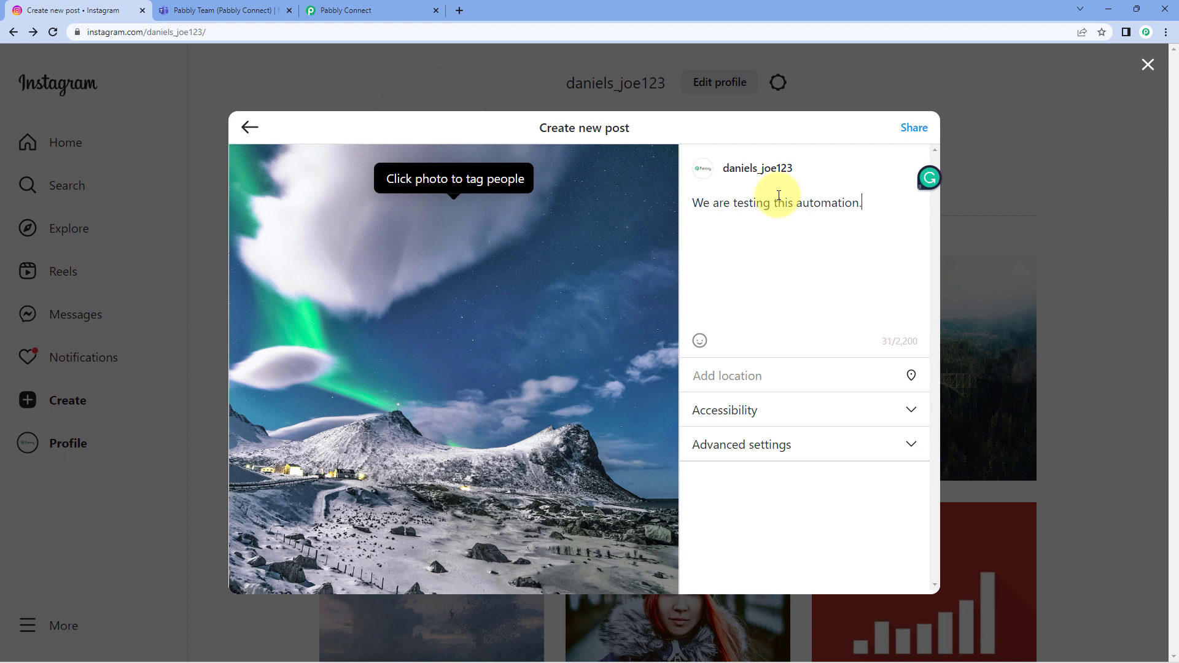
Share the new post on Instagram and dismiss the confirmation dialog
{"action": "left_click", "coordinate": [912, 130]}
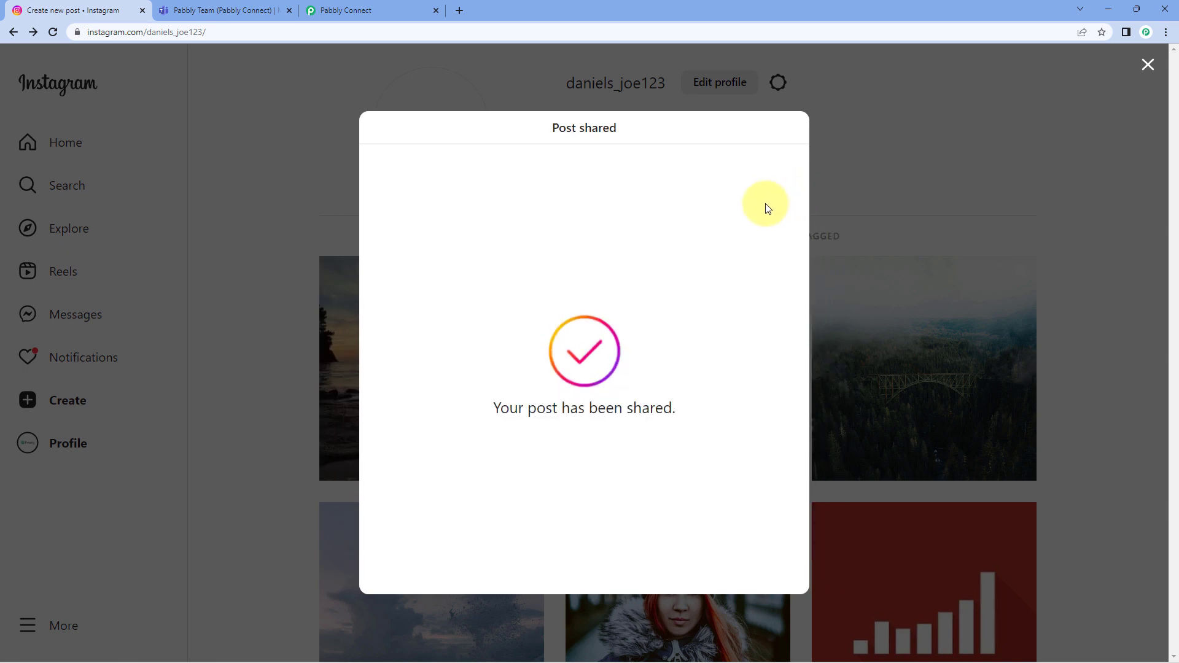
{"action": "left_click", "coordinate": [835, 171]}
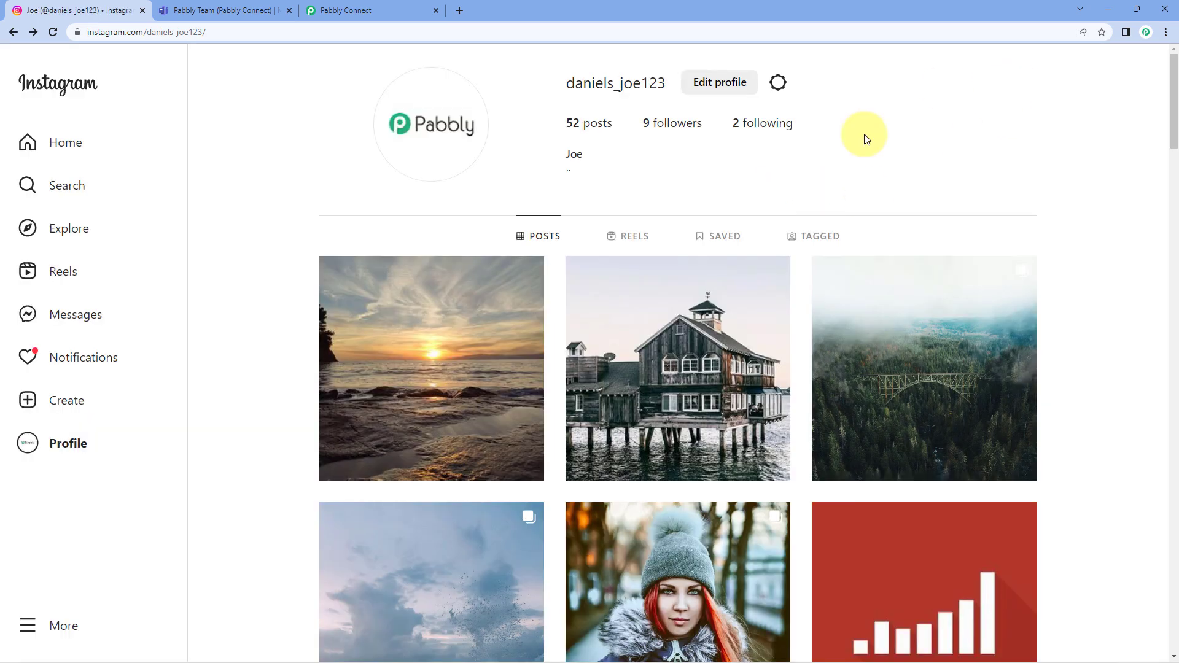
Check the Pabbly Team channel in Microsoft Teams for a new message and review the Instagram trigger's polling interval in Pabbly Connect
{"action": "left_click", "coordinate": [387, 10]}
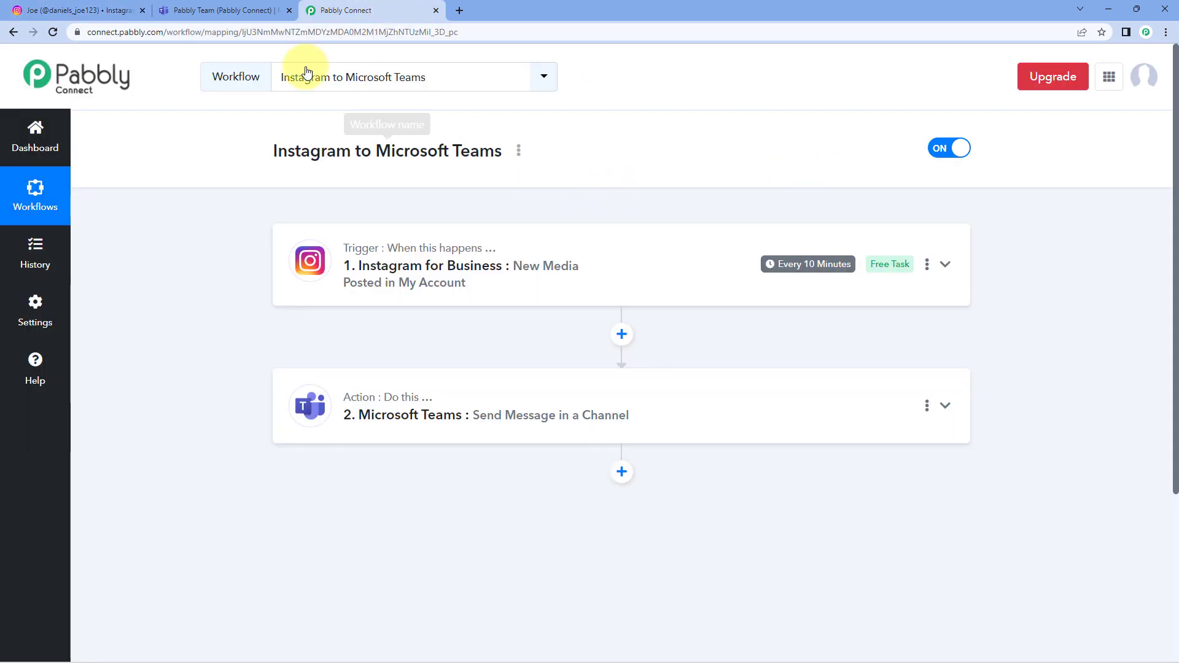
{"action": "left_click", "coordinate": [227, 10]}
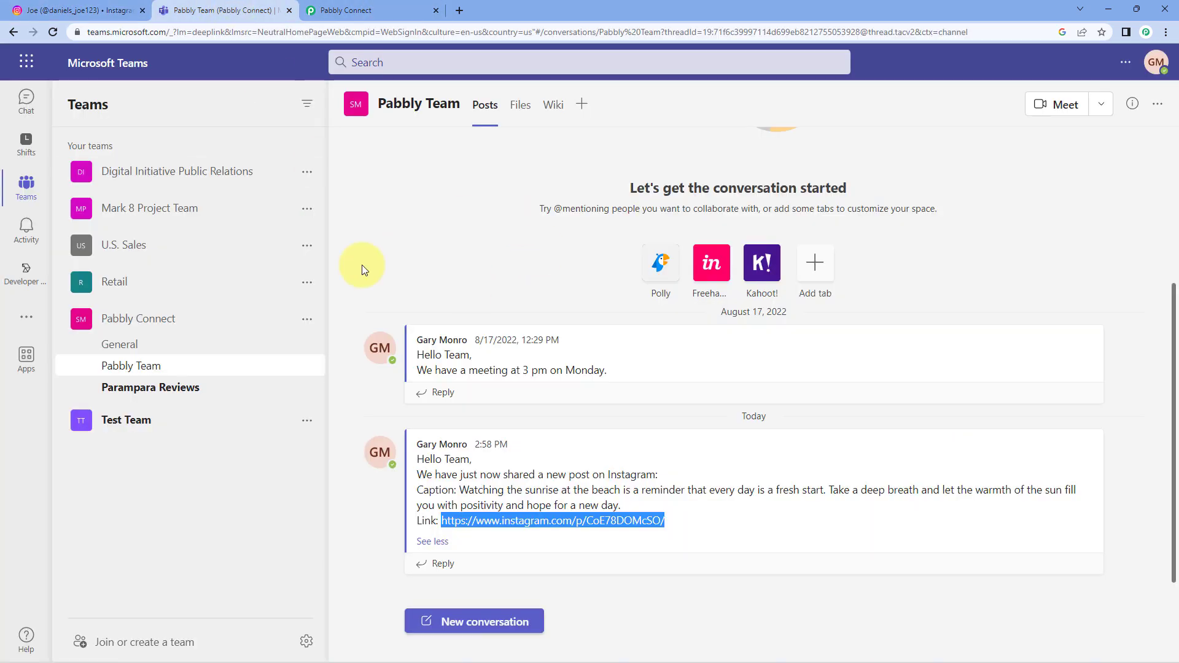
{"action": "left_click", "coordinate": [385, 412]}
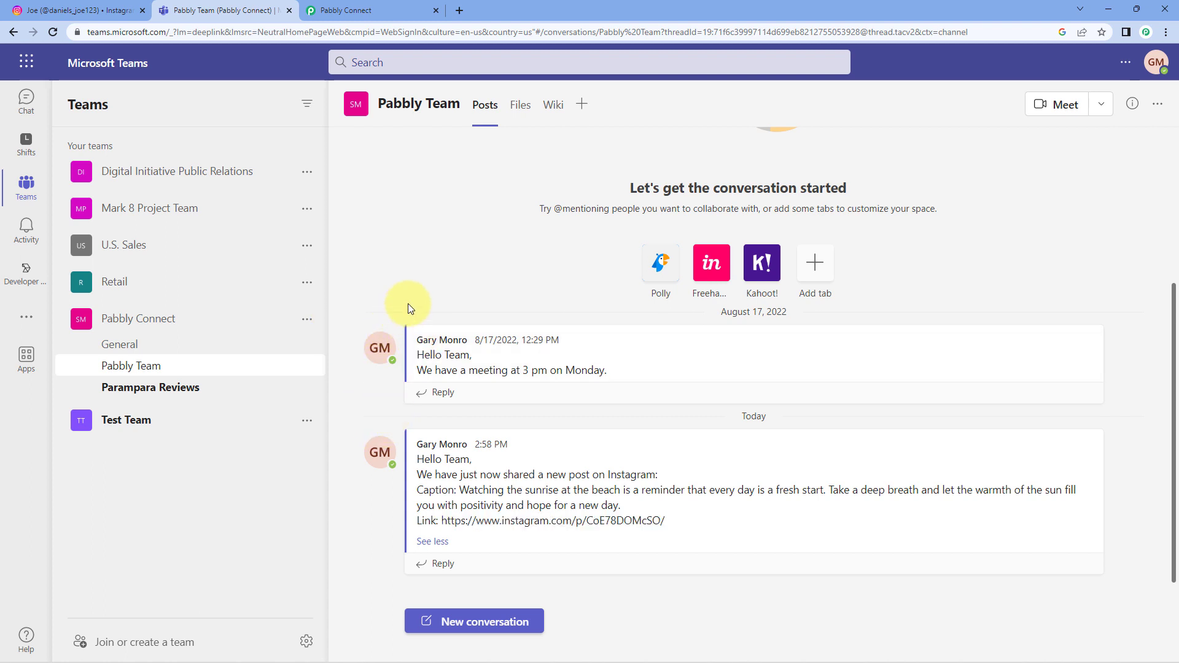
{"action": "left_click", "coordinate": [382, 10]}
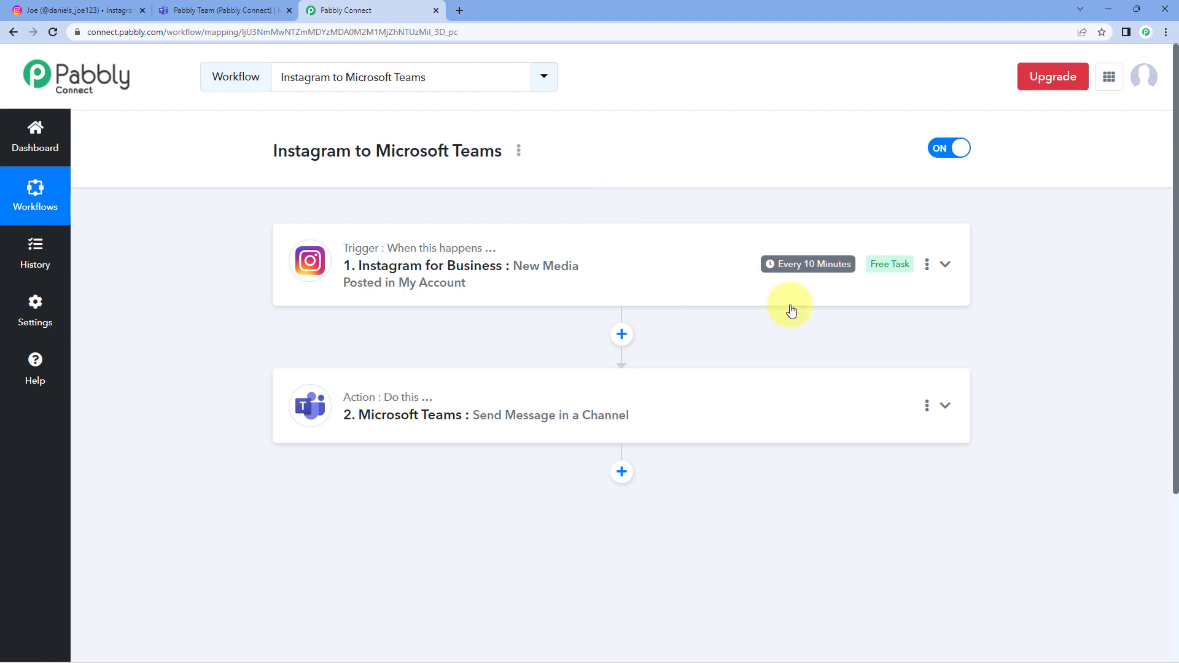
{"action": "mouse_move", "coordinate": [821, 265]}
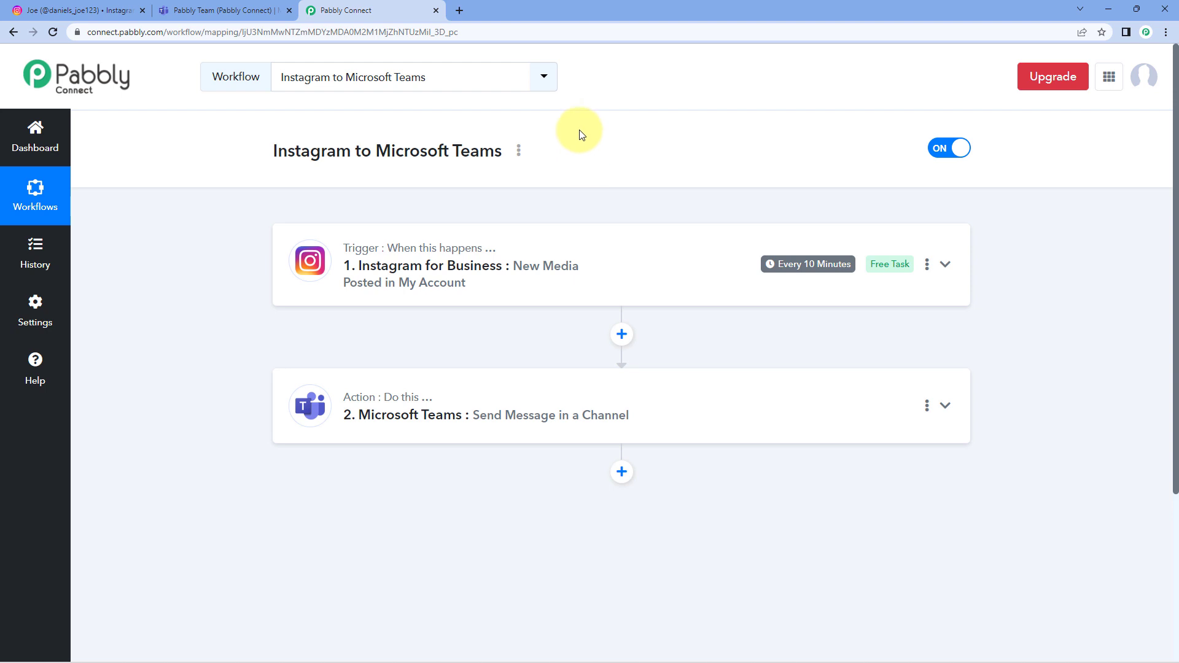
Switch to Microsoft Teams, copy the Instagram link from the newest channel message and open it in a new browser tab
{"action": "left_click", "coordinate": [236, 10]}
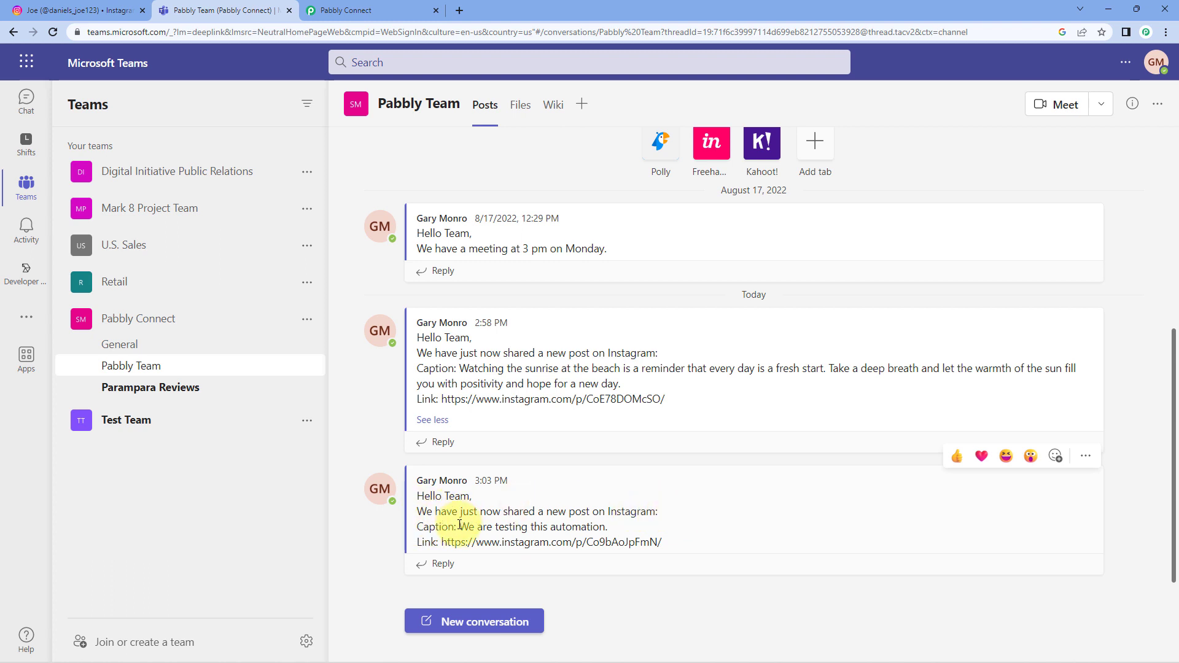
{"action": "left_click_drag", "start_coordinate": [672, 541], "coordinate": [443, 547]}
{"action": "key", "text": "ctrl+c"}
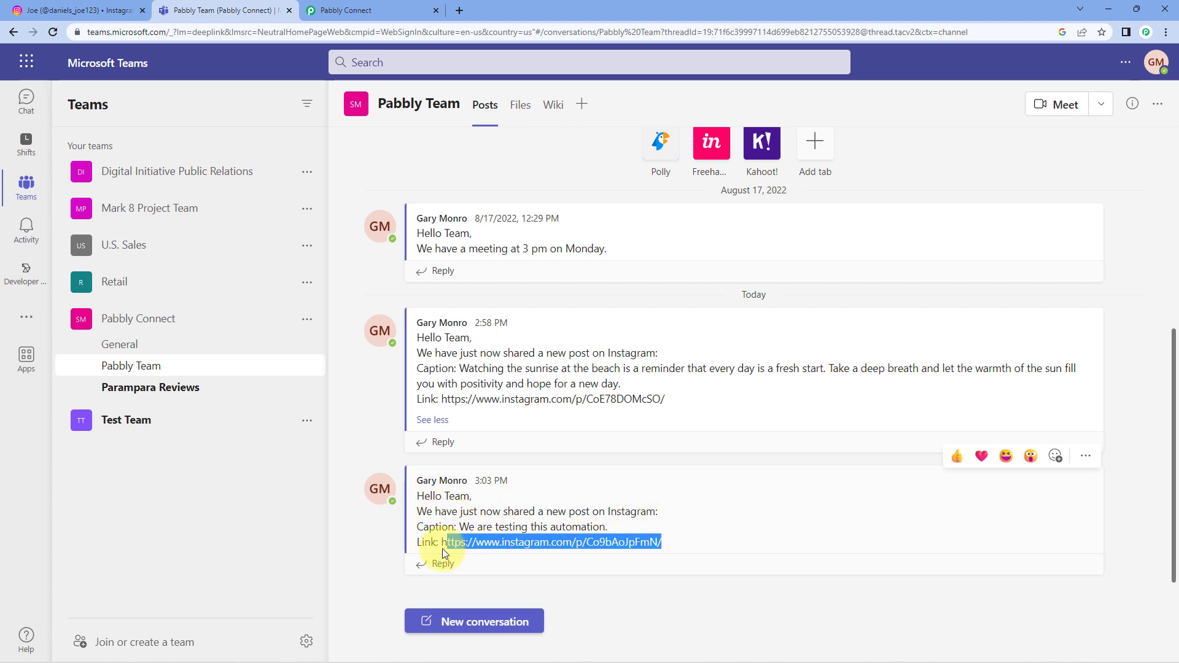
{"action": "left_click", "coordinate": [461, 10]}
{"action": "key", "text": "ctrl+v"}
{"action": "key", "text": "Return"}
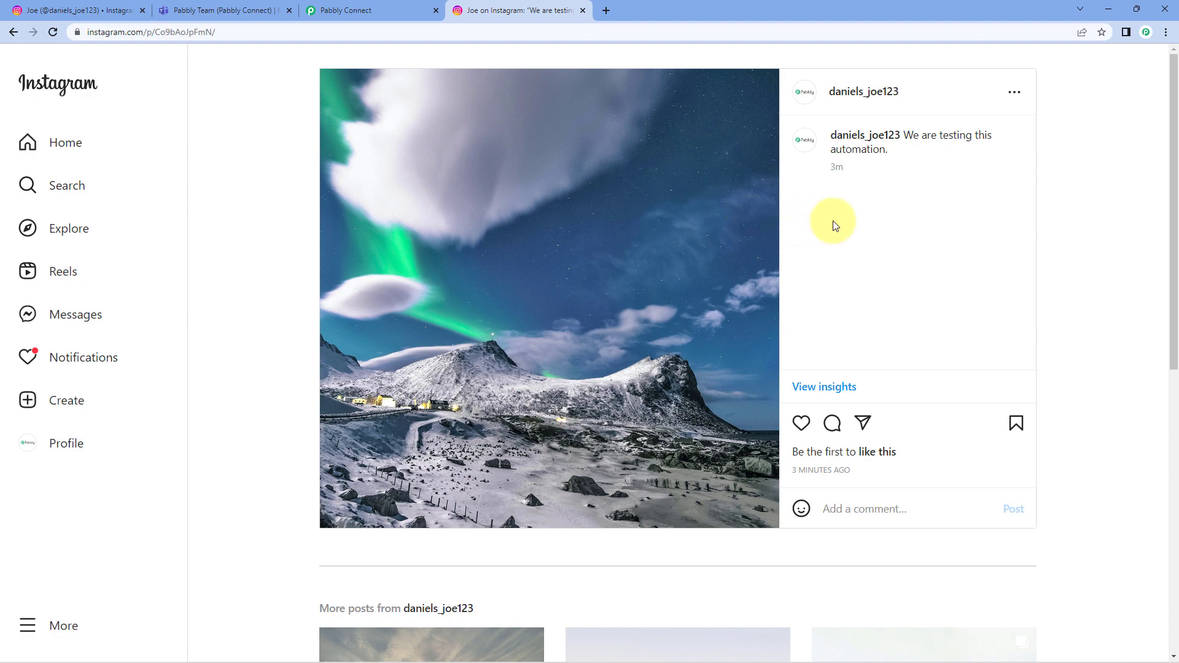
Close the Instagram post tab and return to the Instagram to Microsoft Teams workflow in Pabbly Connect
{"action": "left_click", "coordinate": [583, 11]}
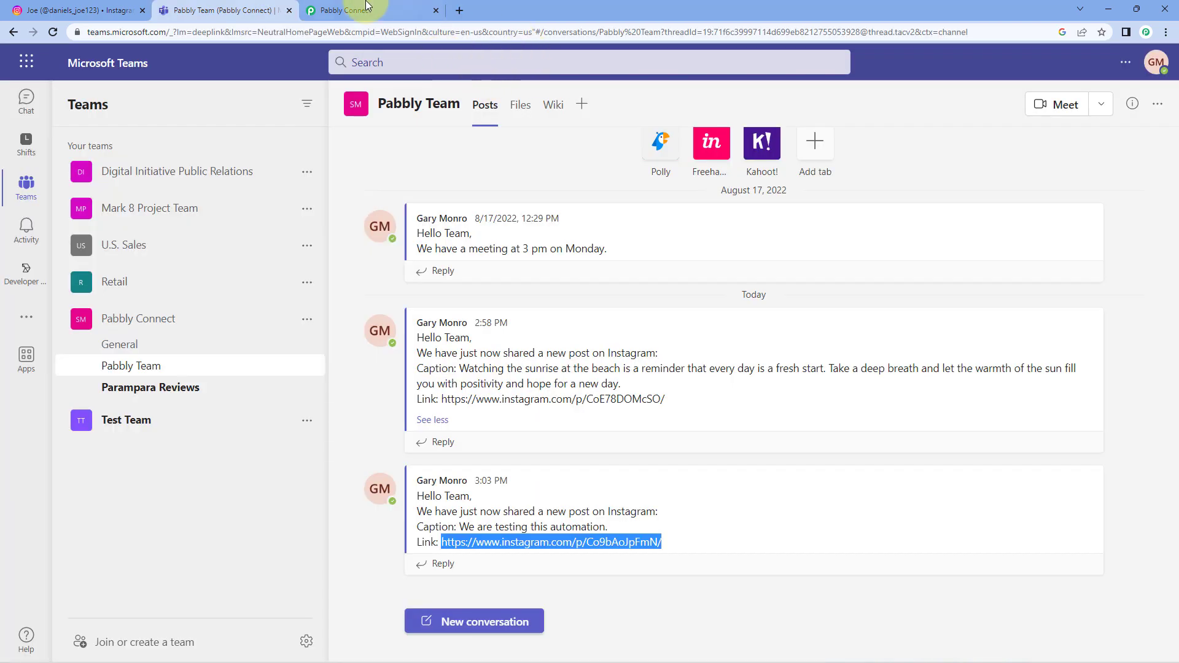
{"action": "left_click", "coordinate": [369, 11]}
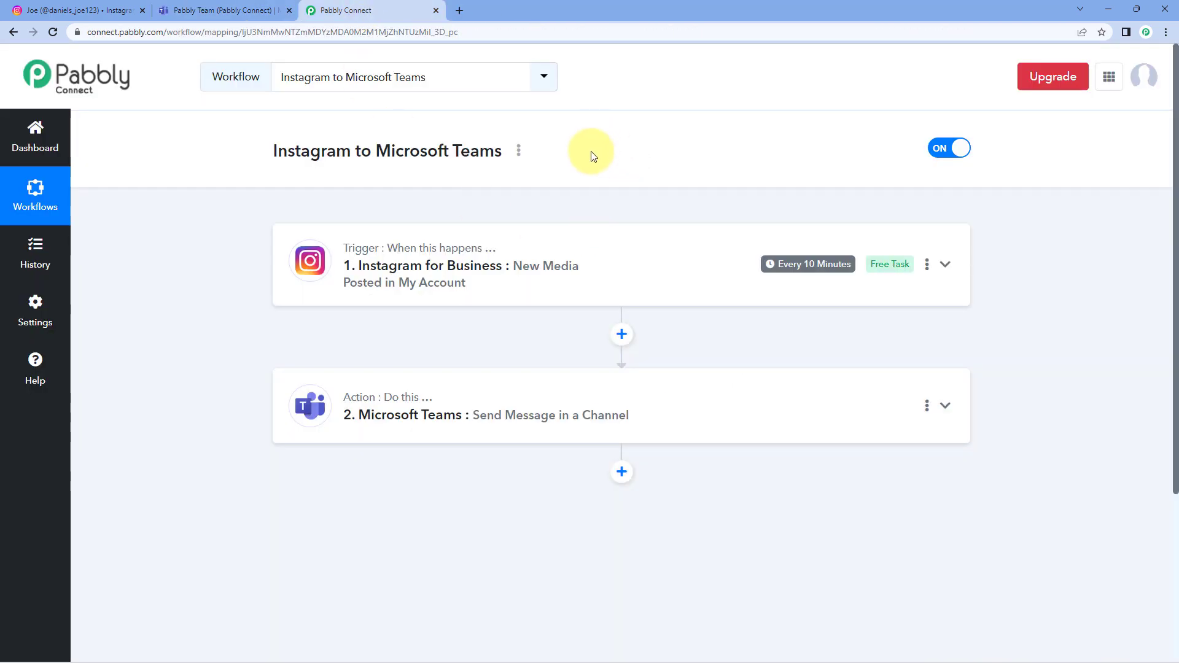